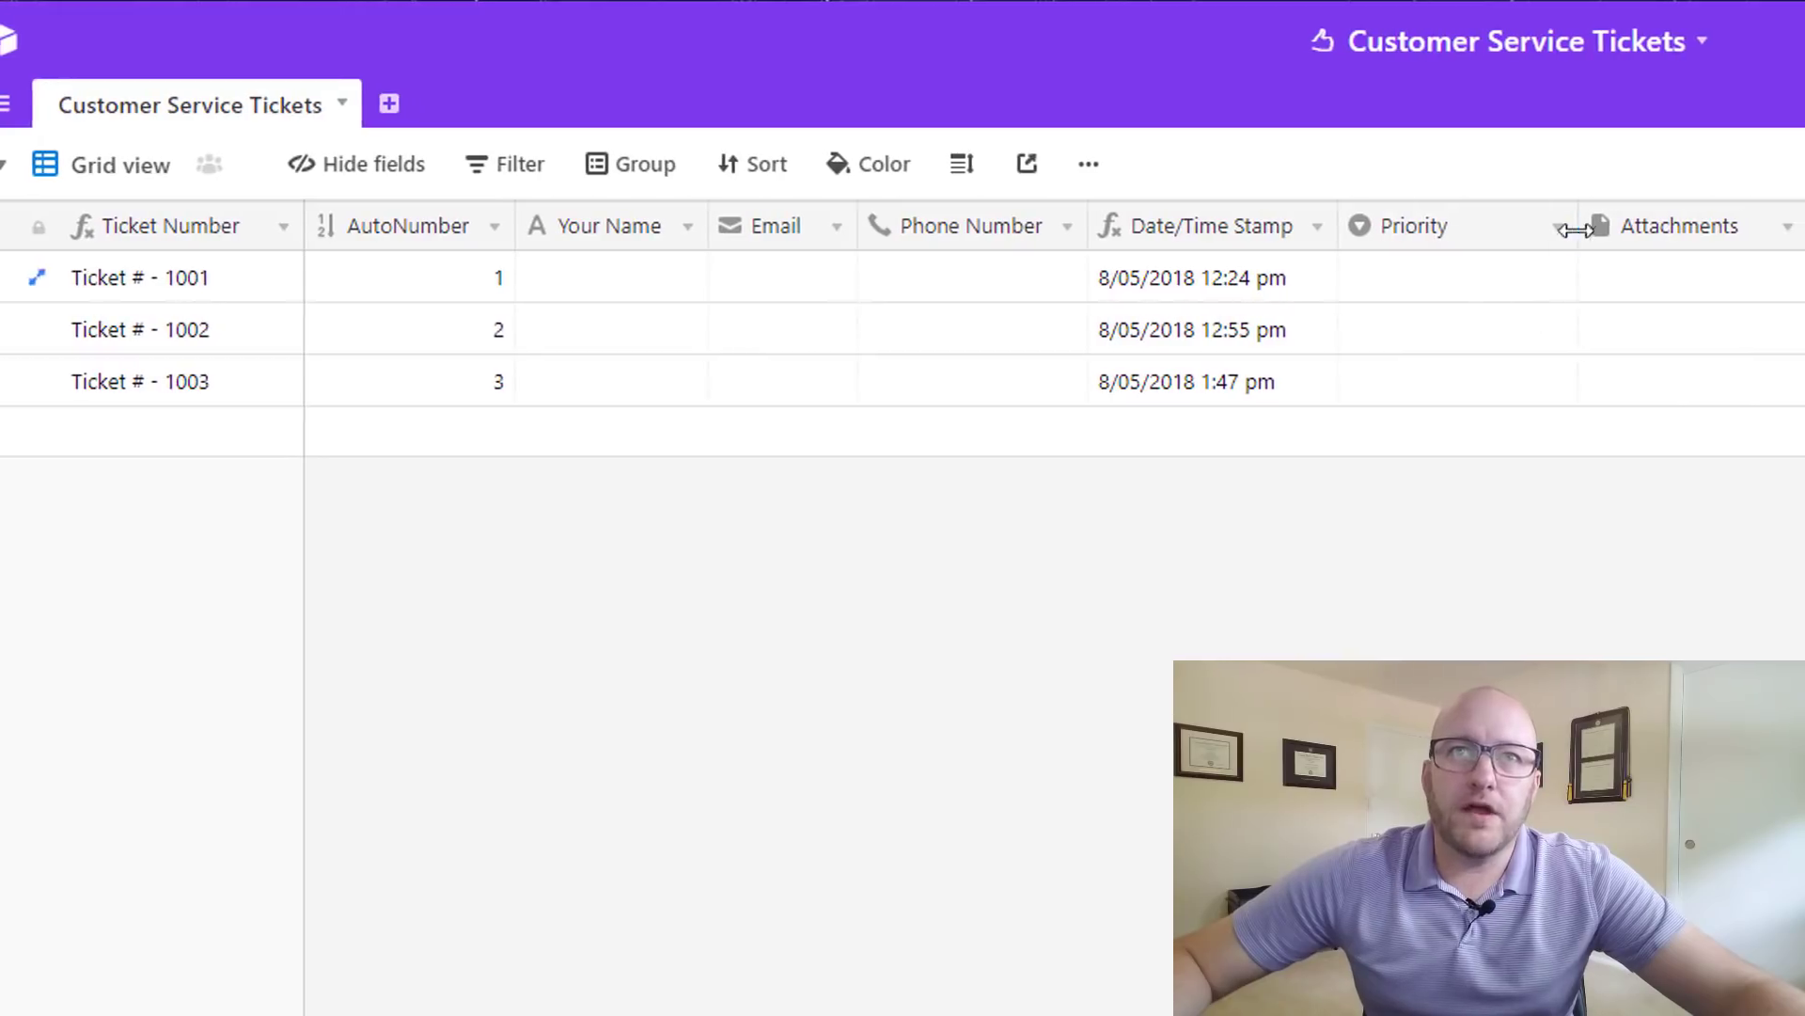
# - Inspect the Priority field's settings and choices, then close them unchanged
pyautogui.click(1559, 226)
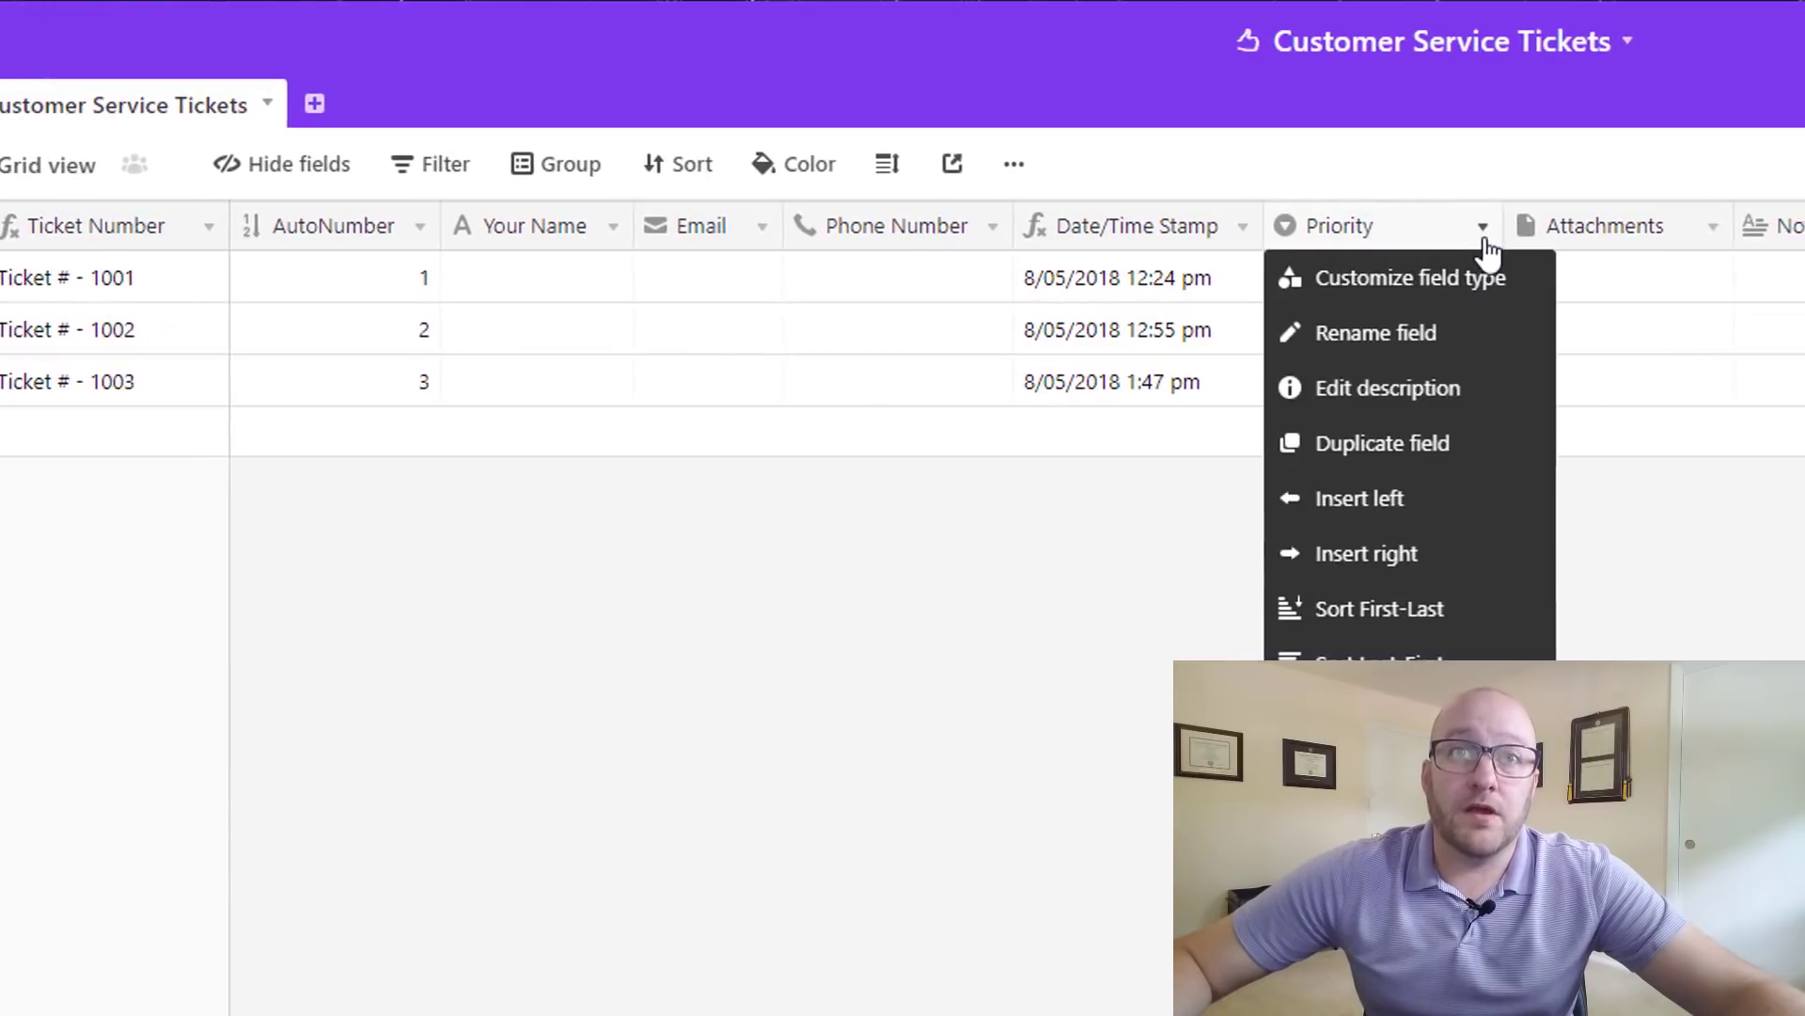
pyautogui.click(1371, 282)
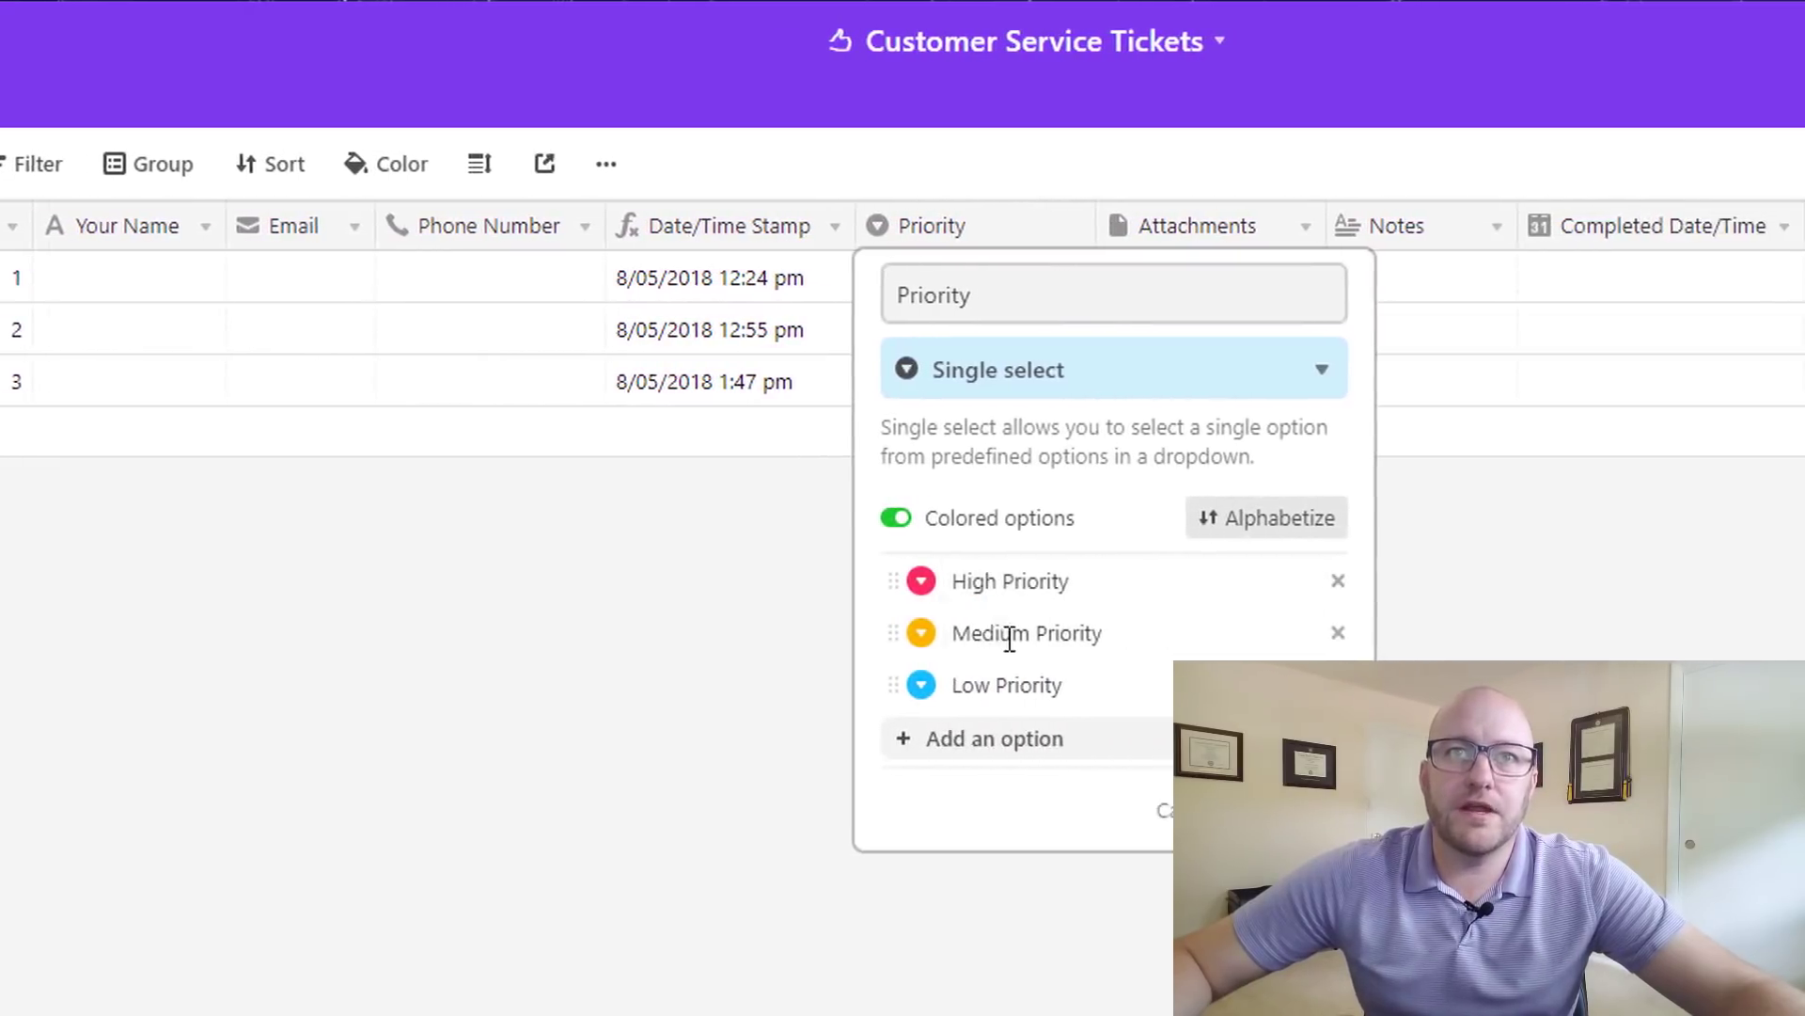
pyautogui.click(1285, 810)
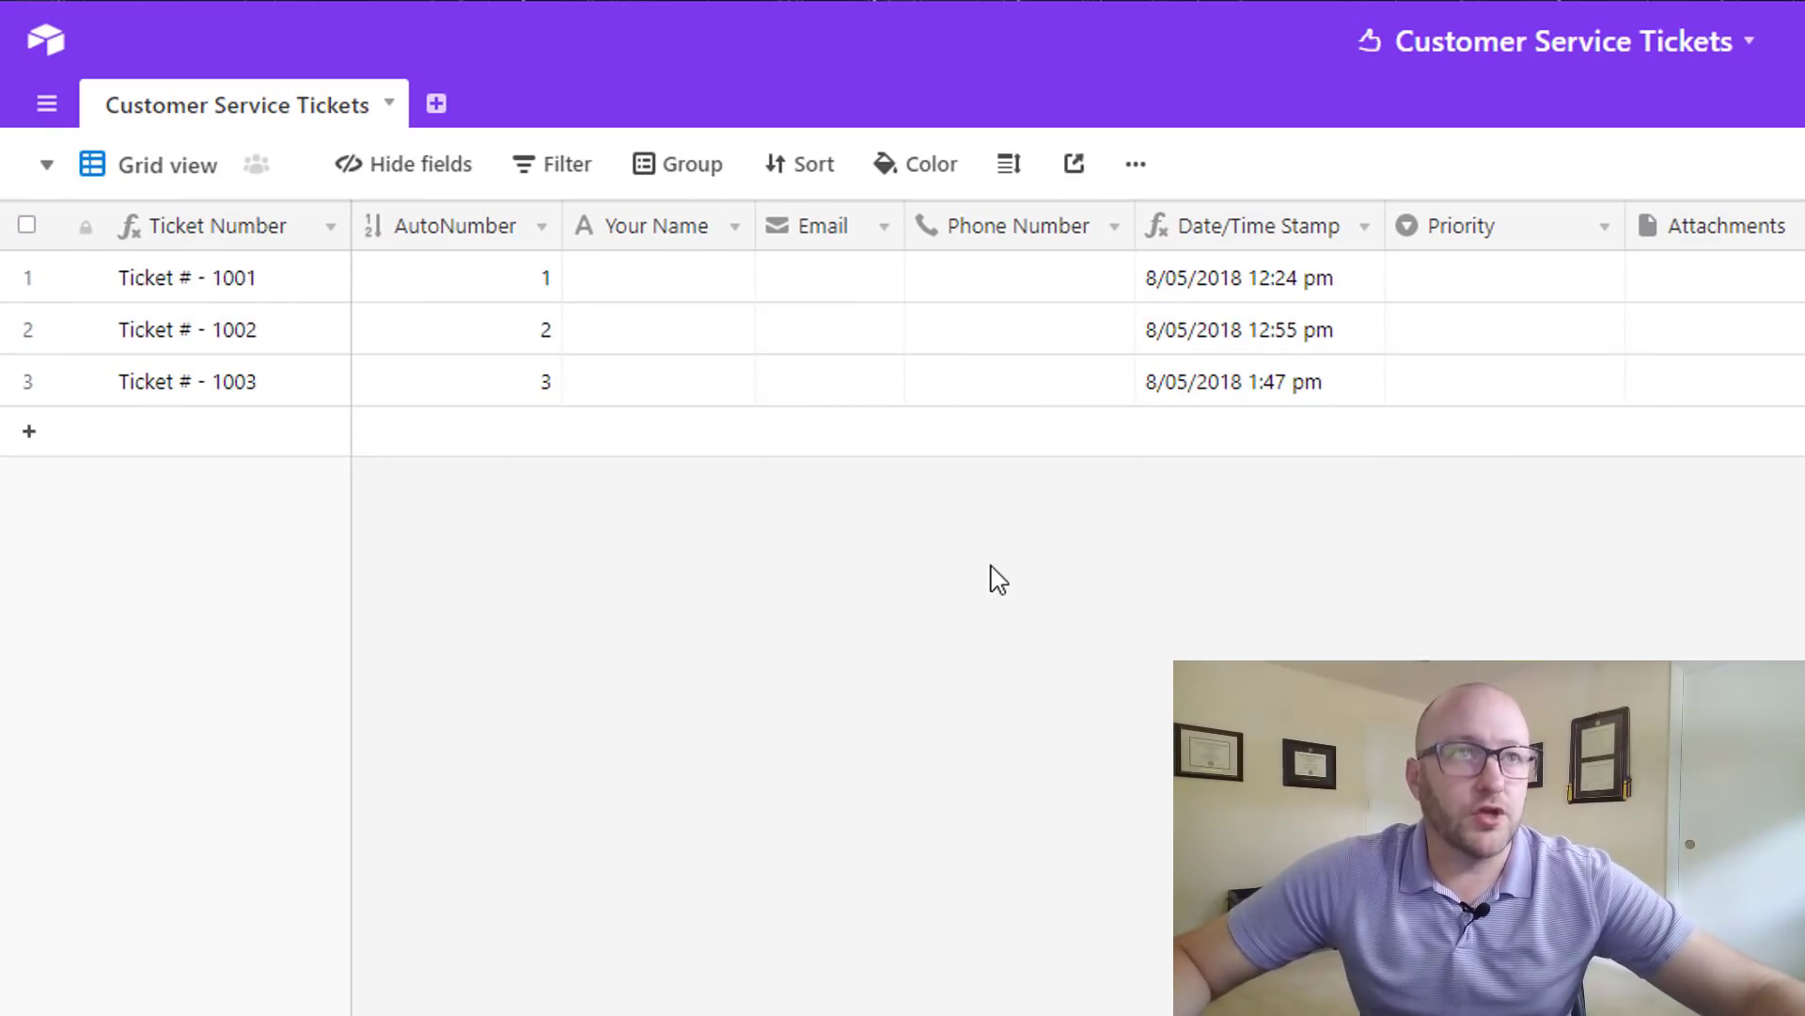
# - Switch from Grid view to the Customer Support Ticket form view
pyautogui.click(139, 177)
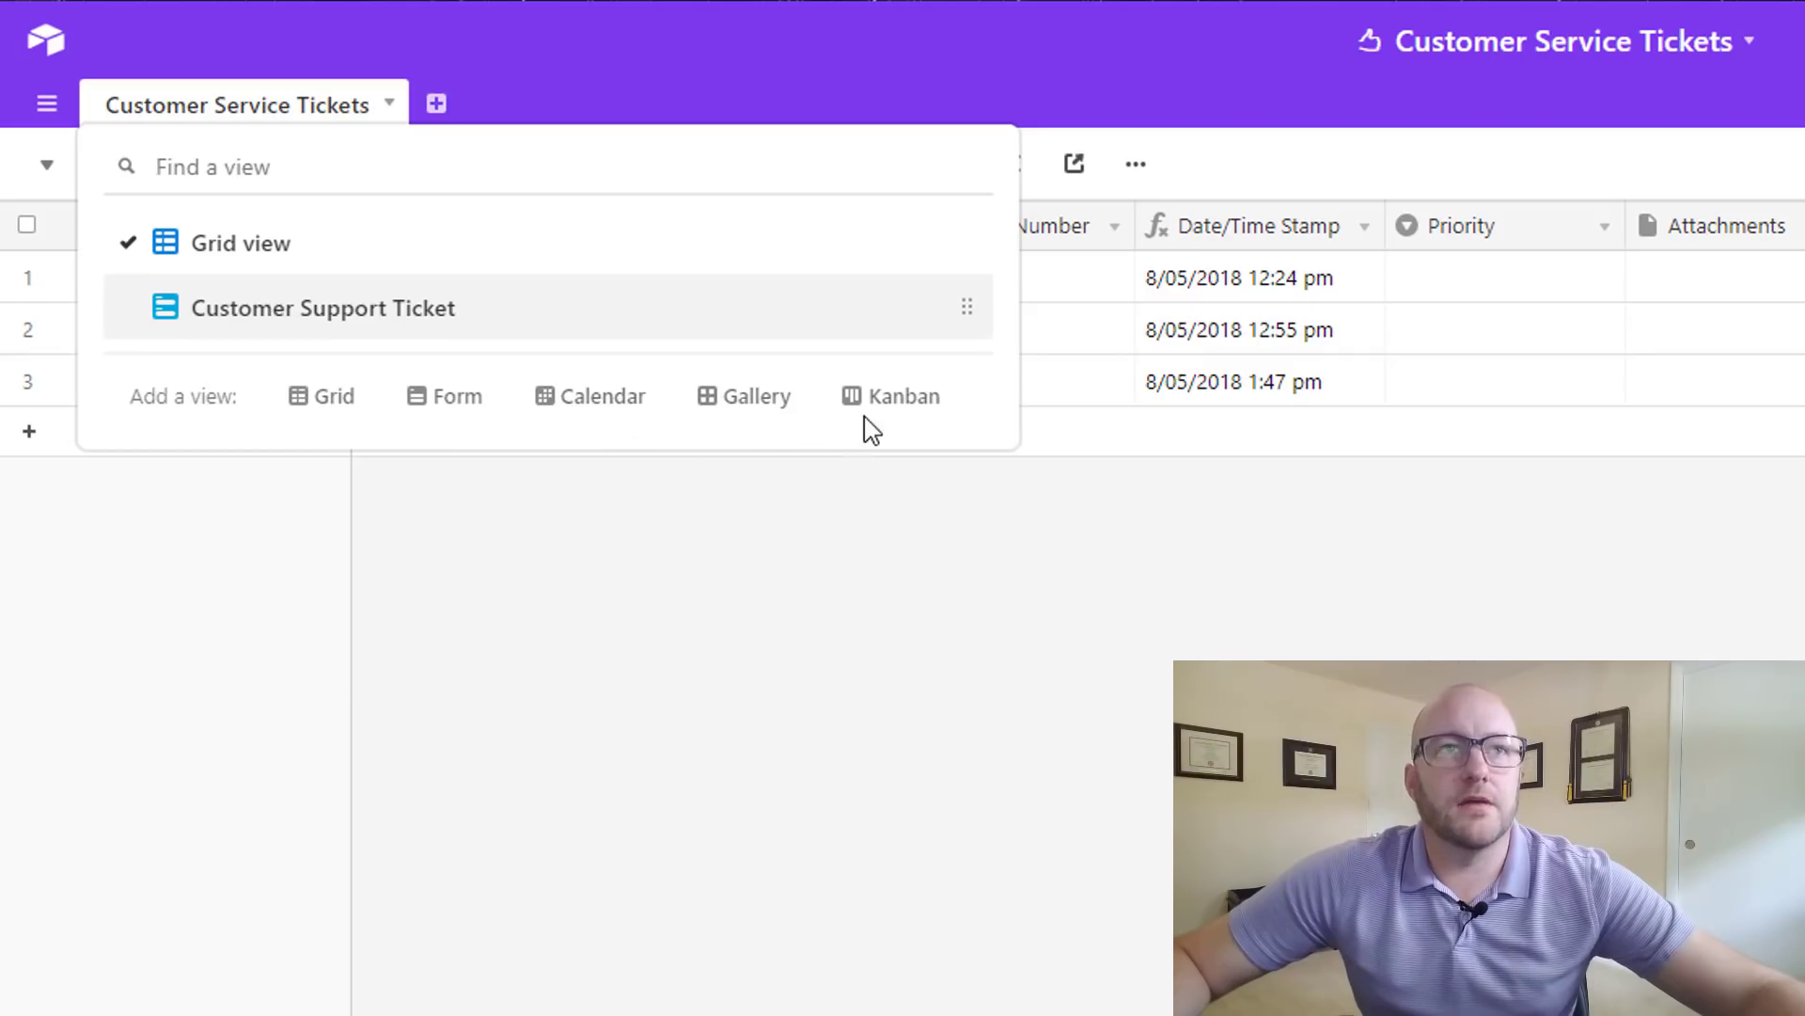
pyautogui.moveTo(482, 398)
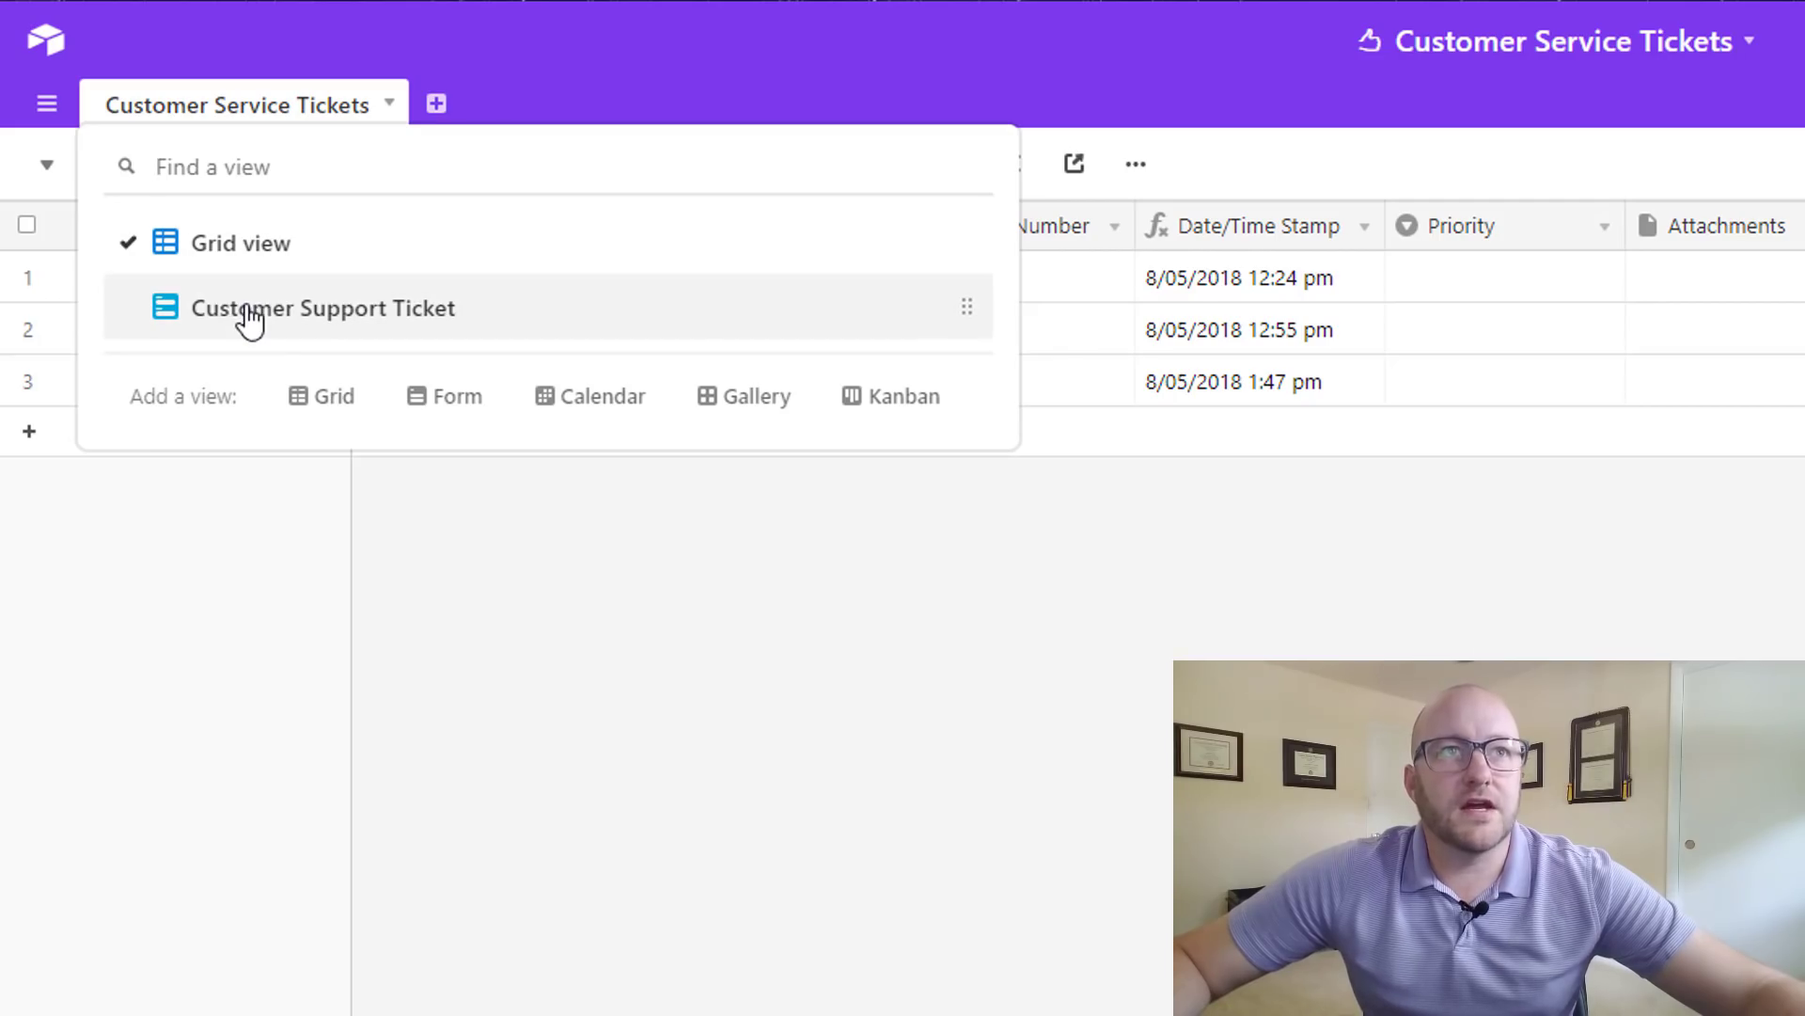
pyautogui.click(249, 315)
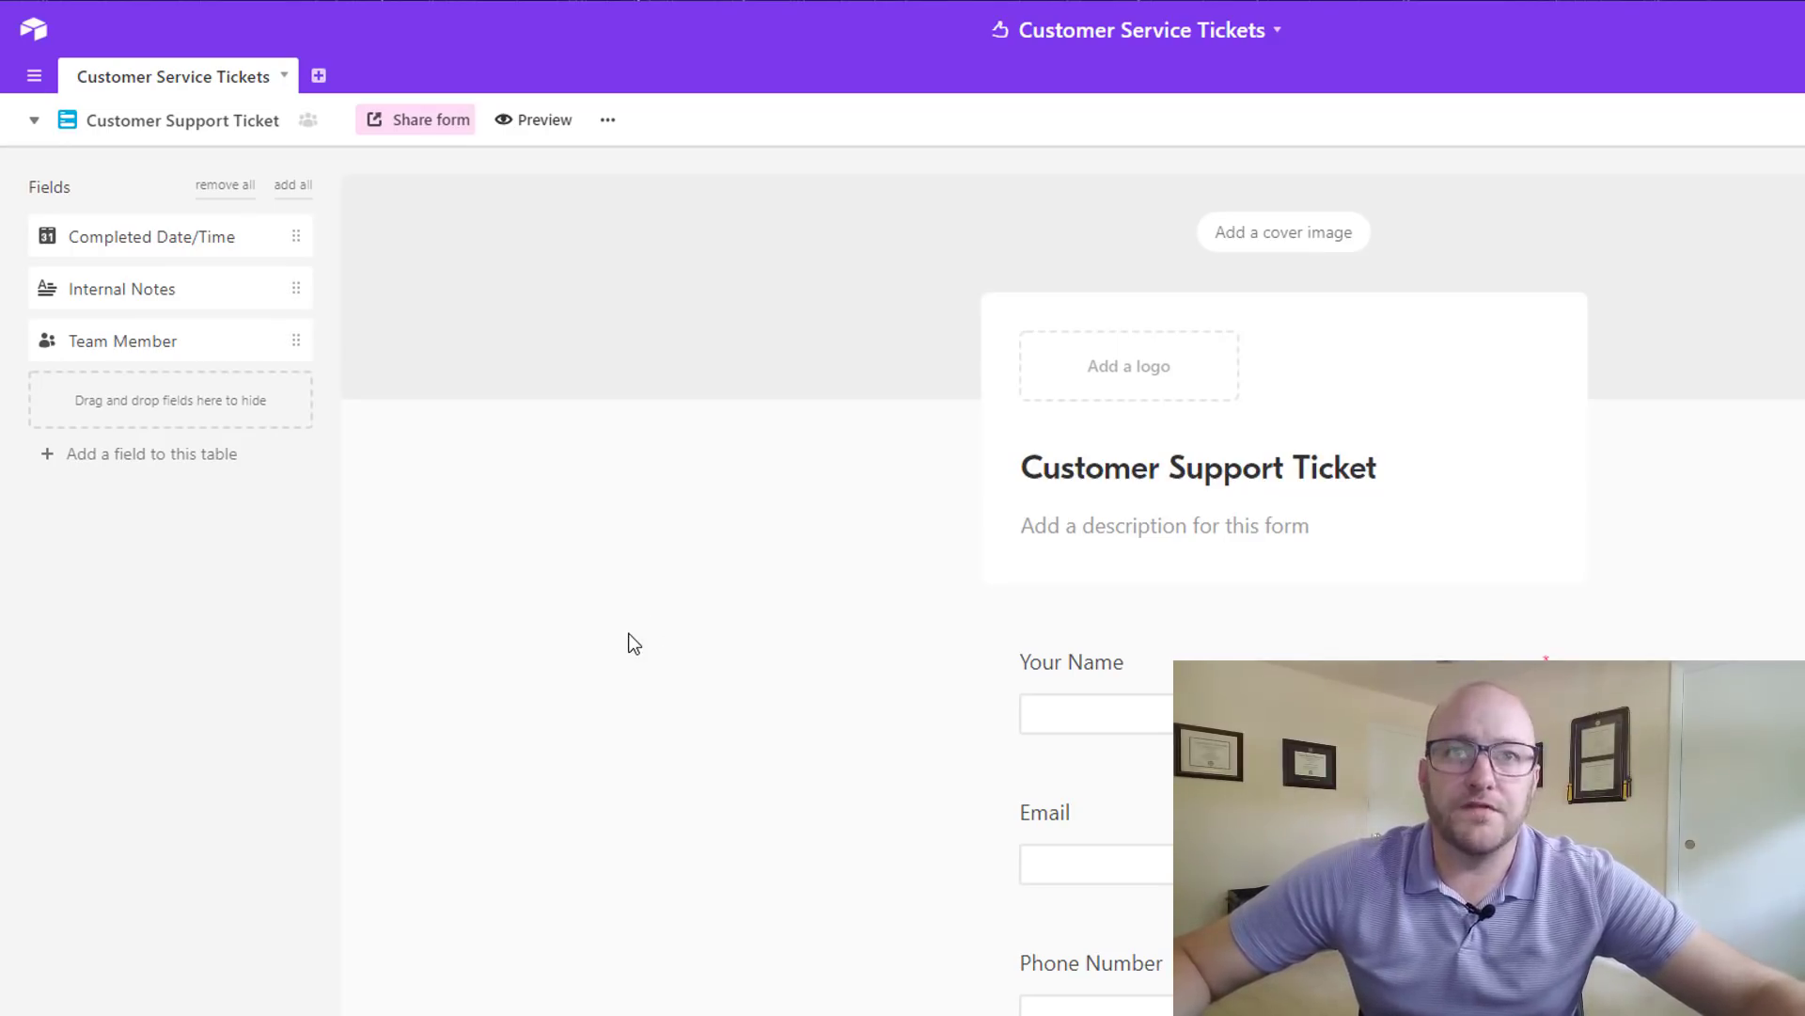
# - Drag Completed Date/Time from the Fields sidebar onto the form as a new question
pyautogui.scroll(-4, 724, 617)
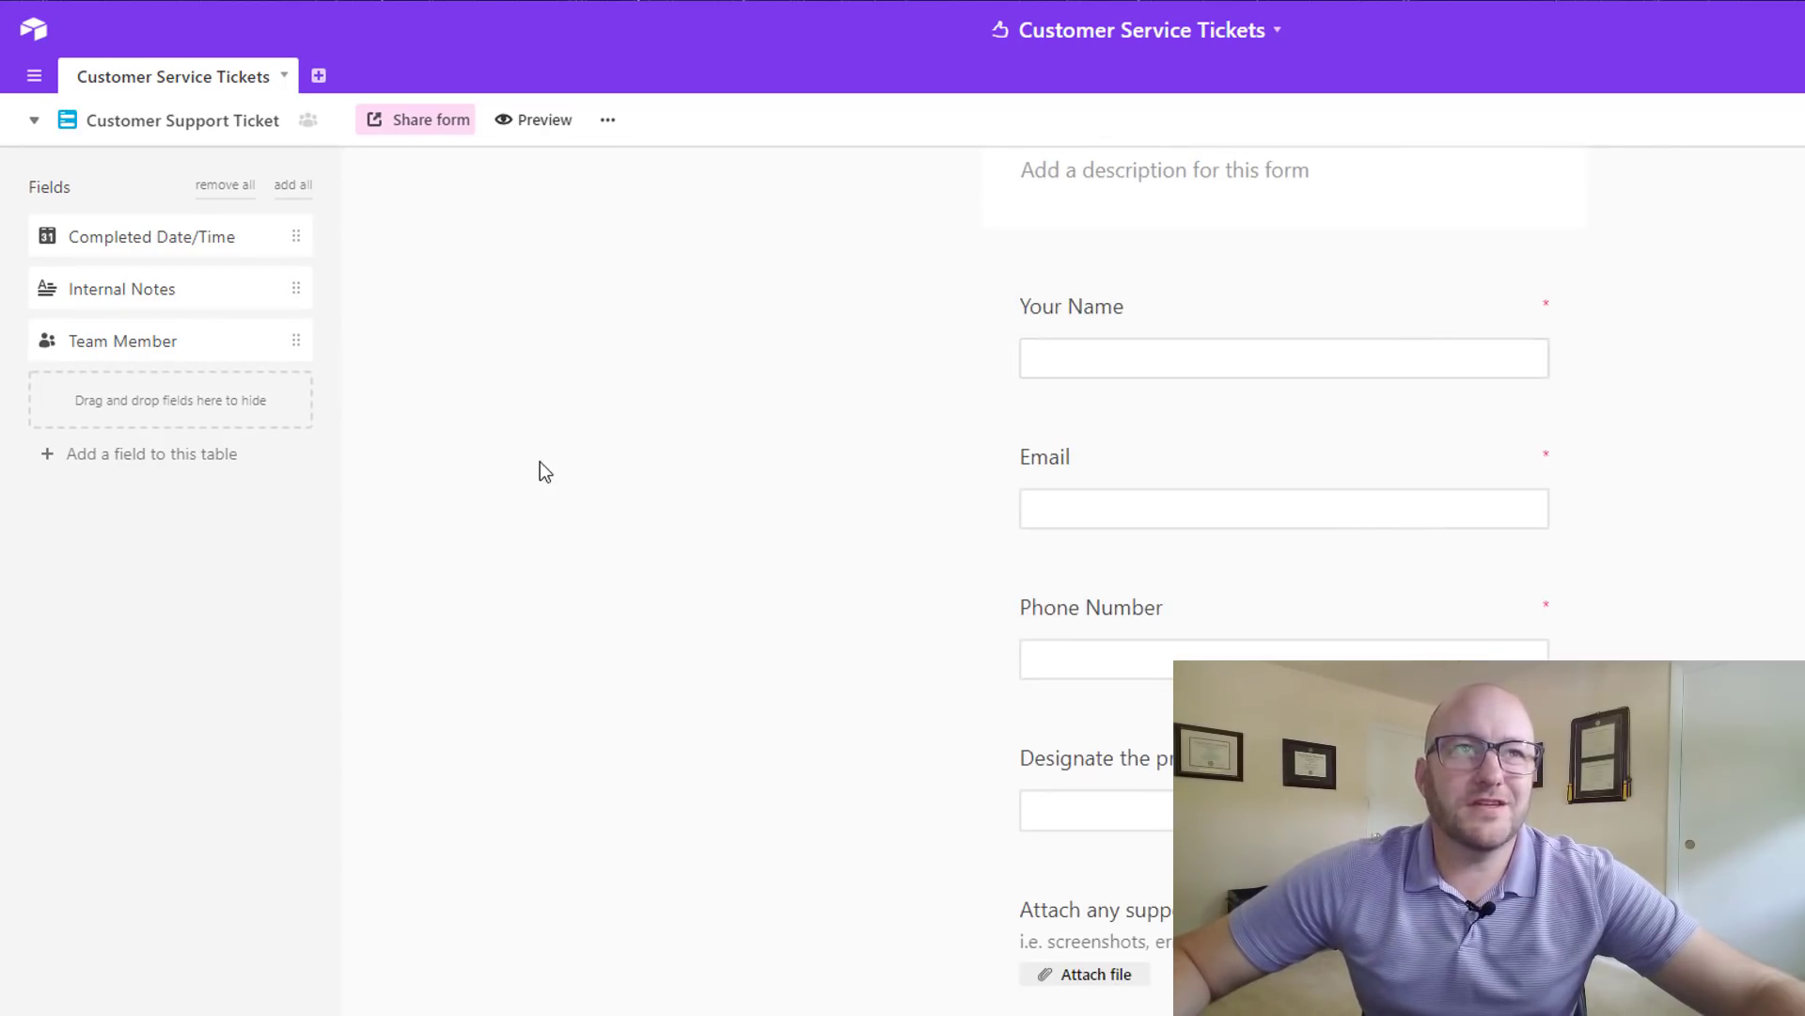
pyautogui.scroll(1, 436, 471)
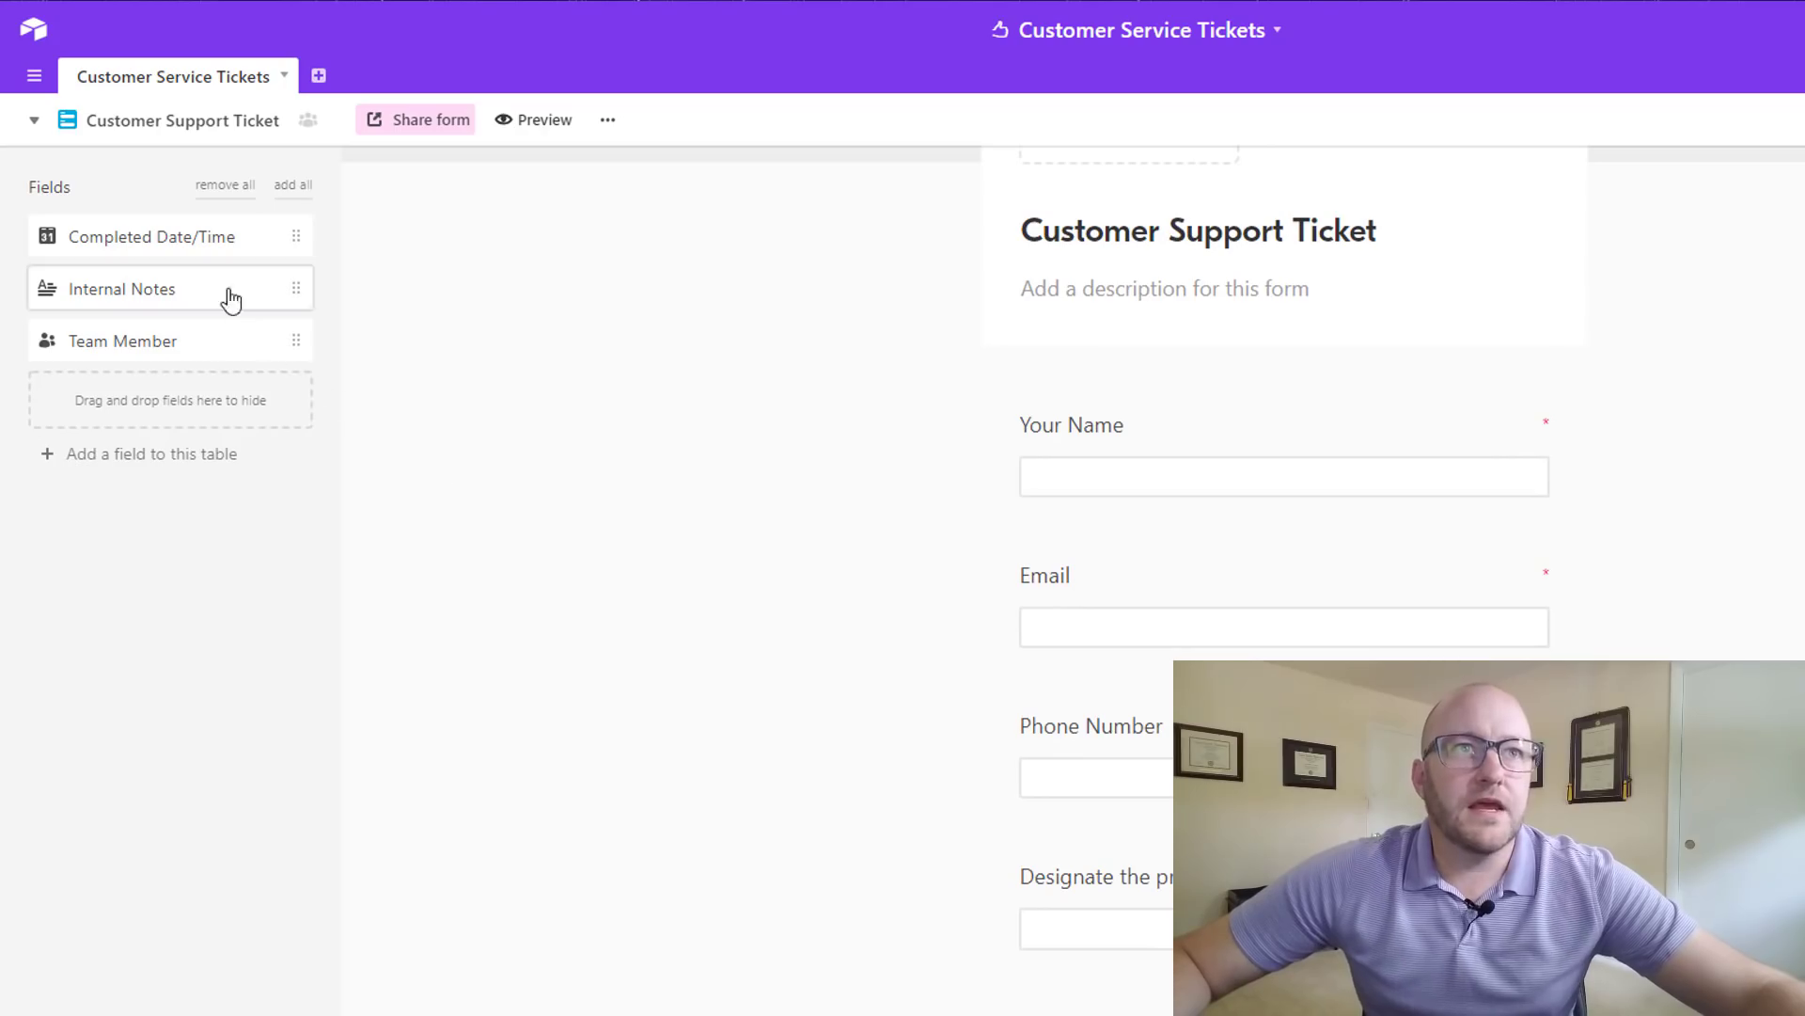
pyautogui.moveTo(194, 243); pyautogui.dragTo(1266, 471)
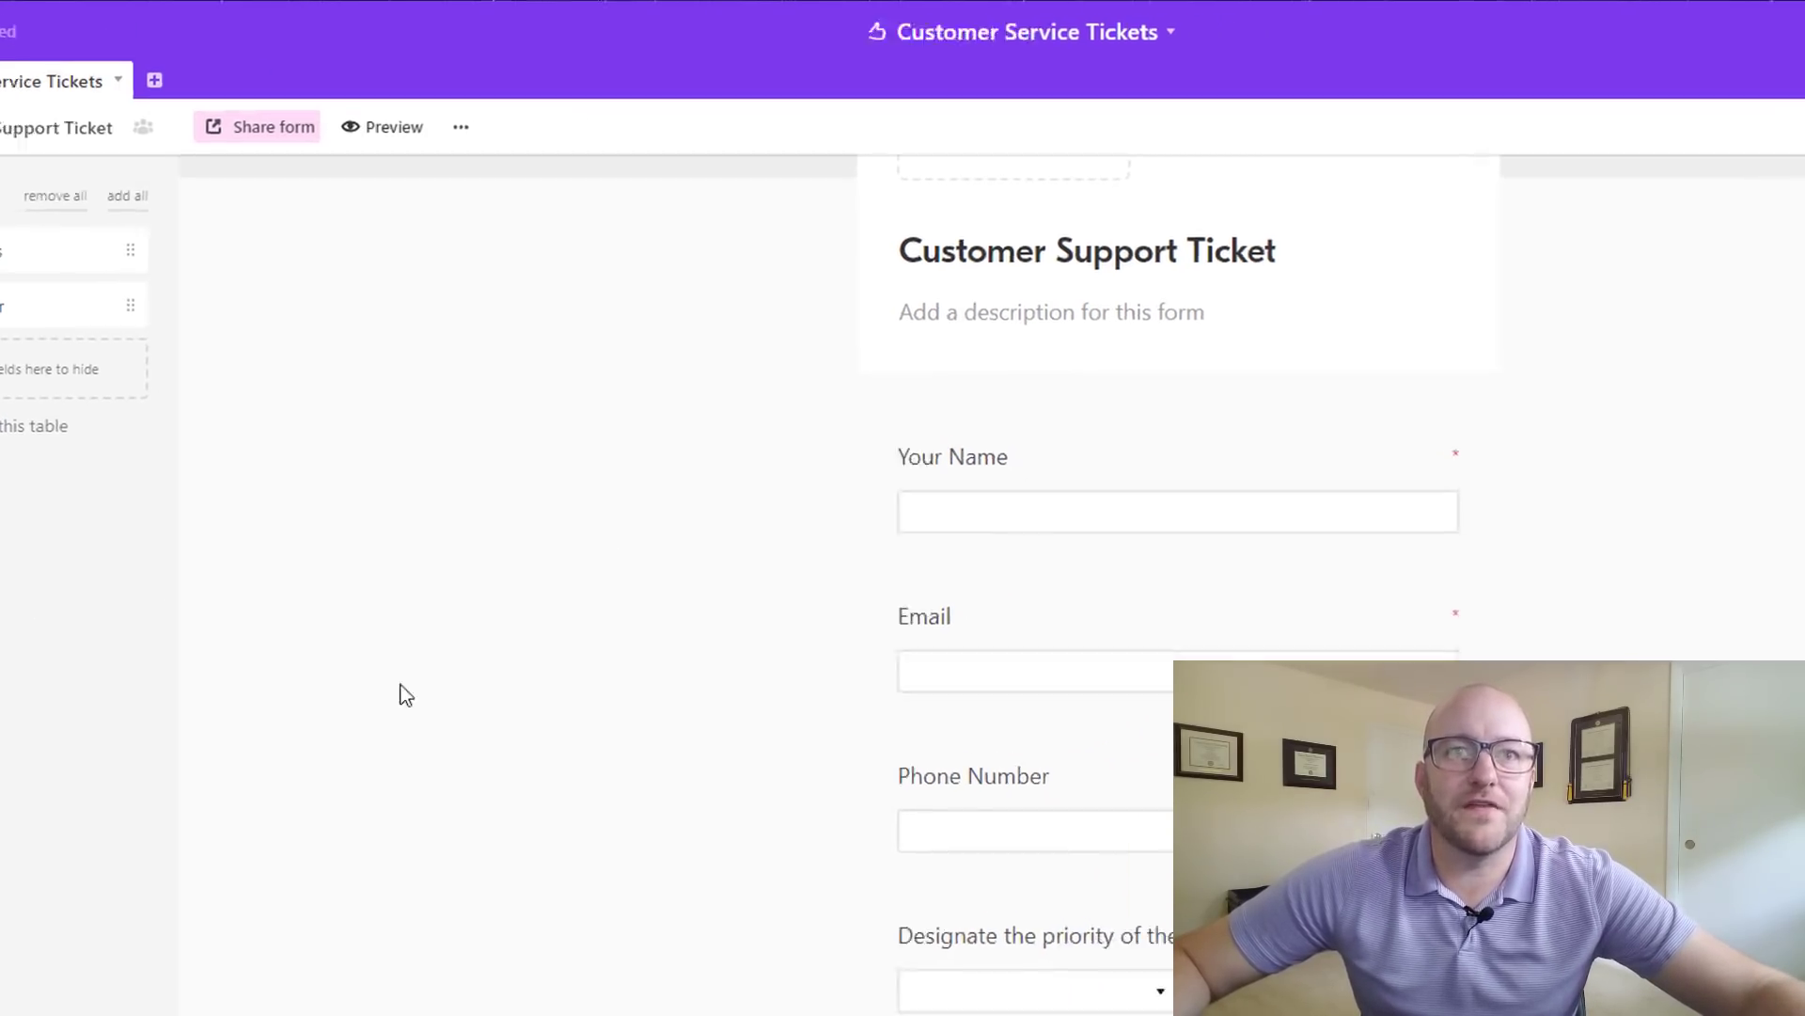
pyautogui.scroll(-3, 780, 657)
# - Rename the Your Name question's label to 'Enter Your Name'
pyautogui.scroll(3, 1451, 444)
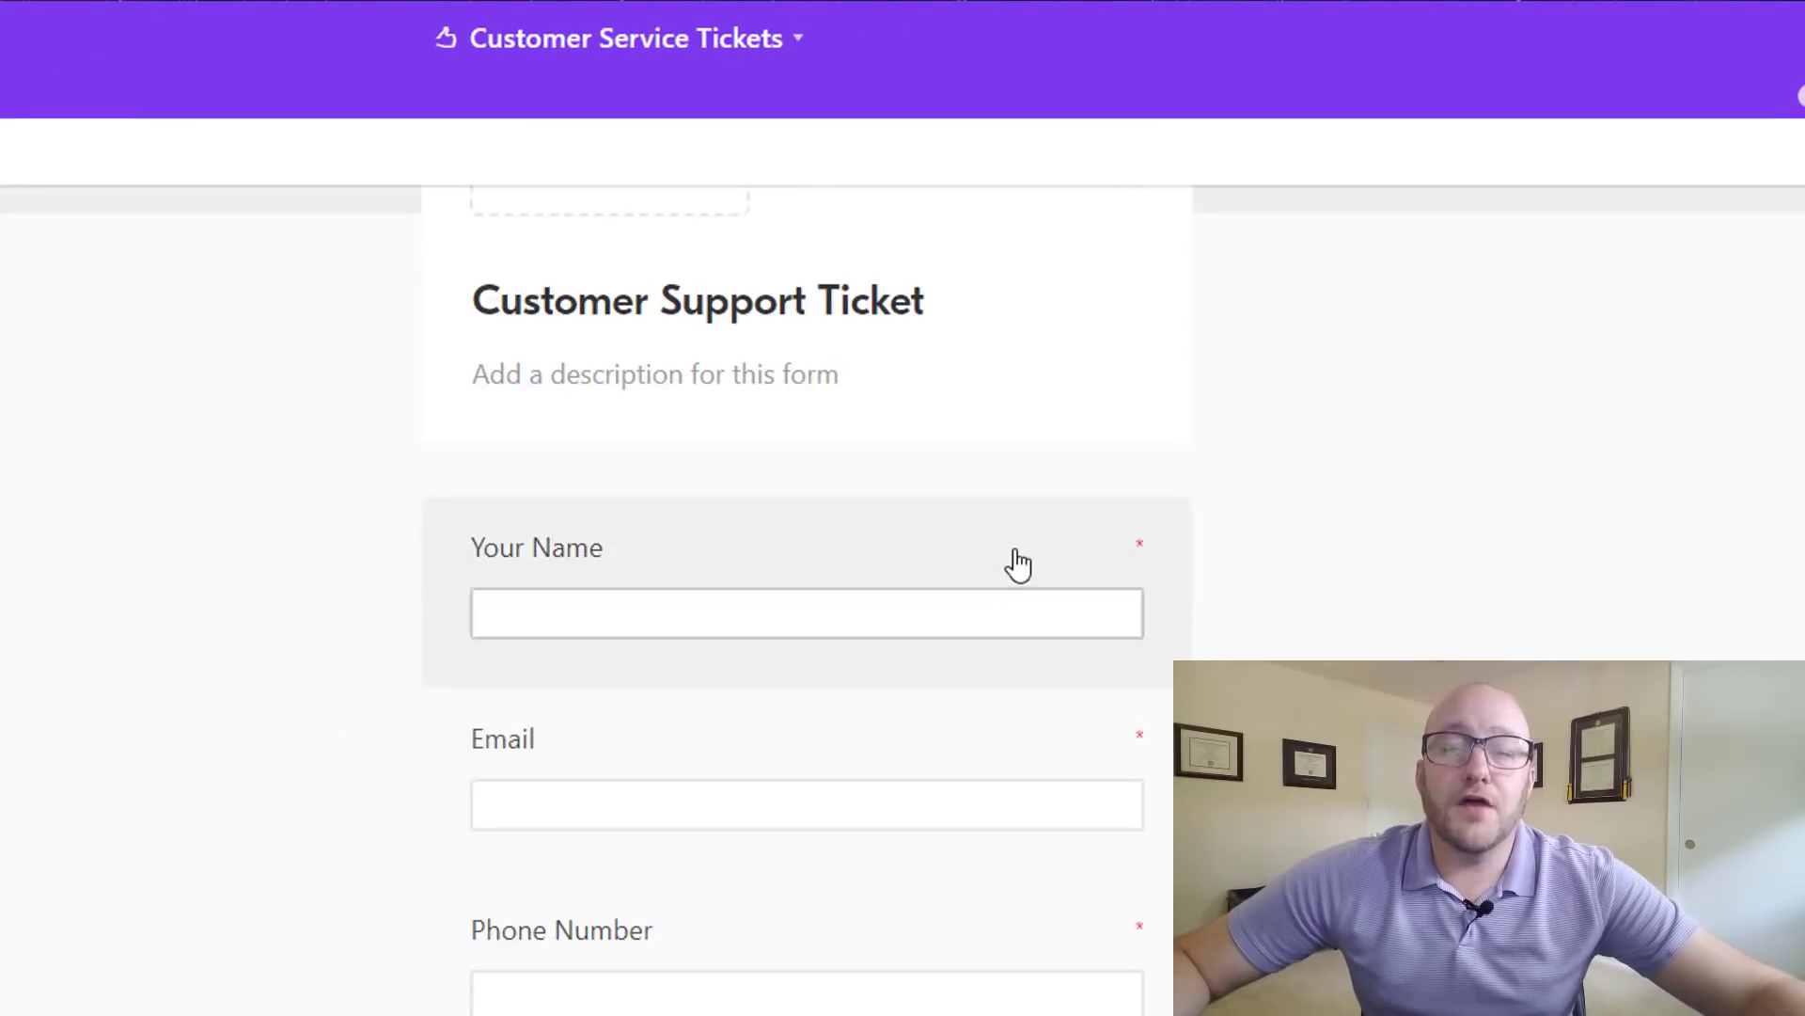
pyautogui.click(1018, 565)
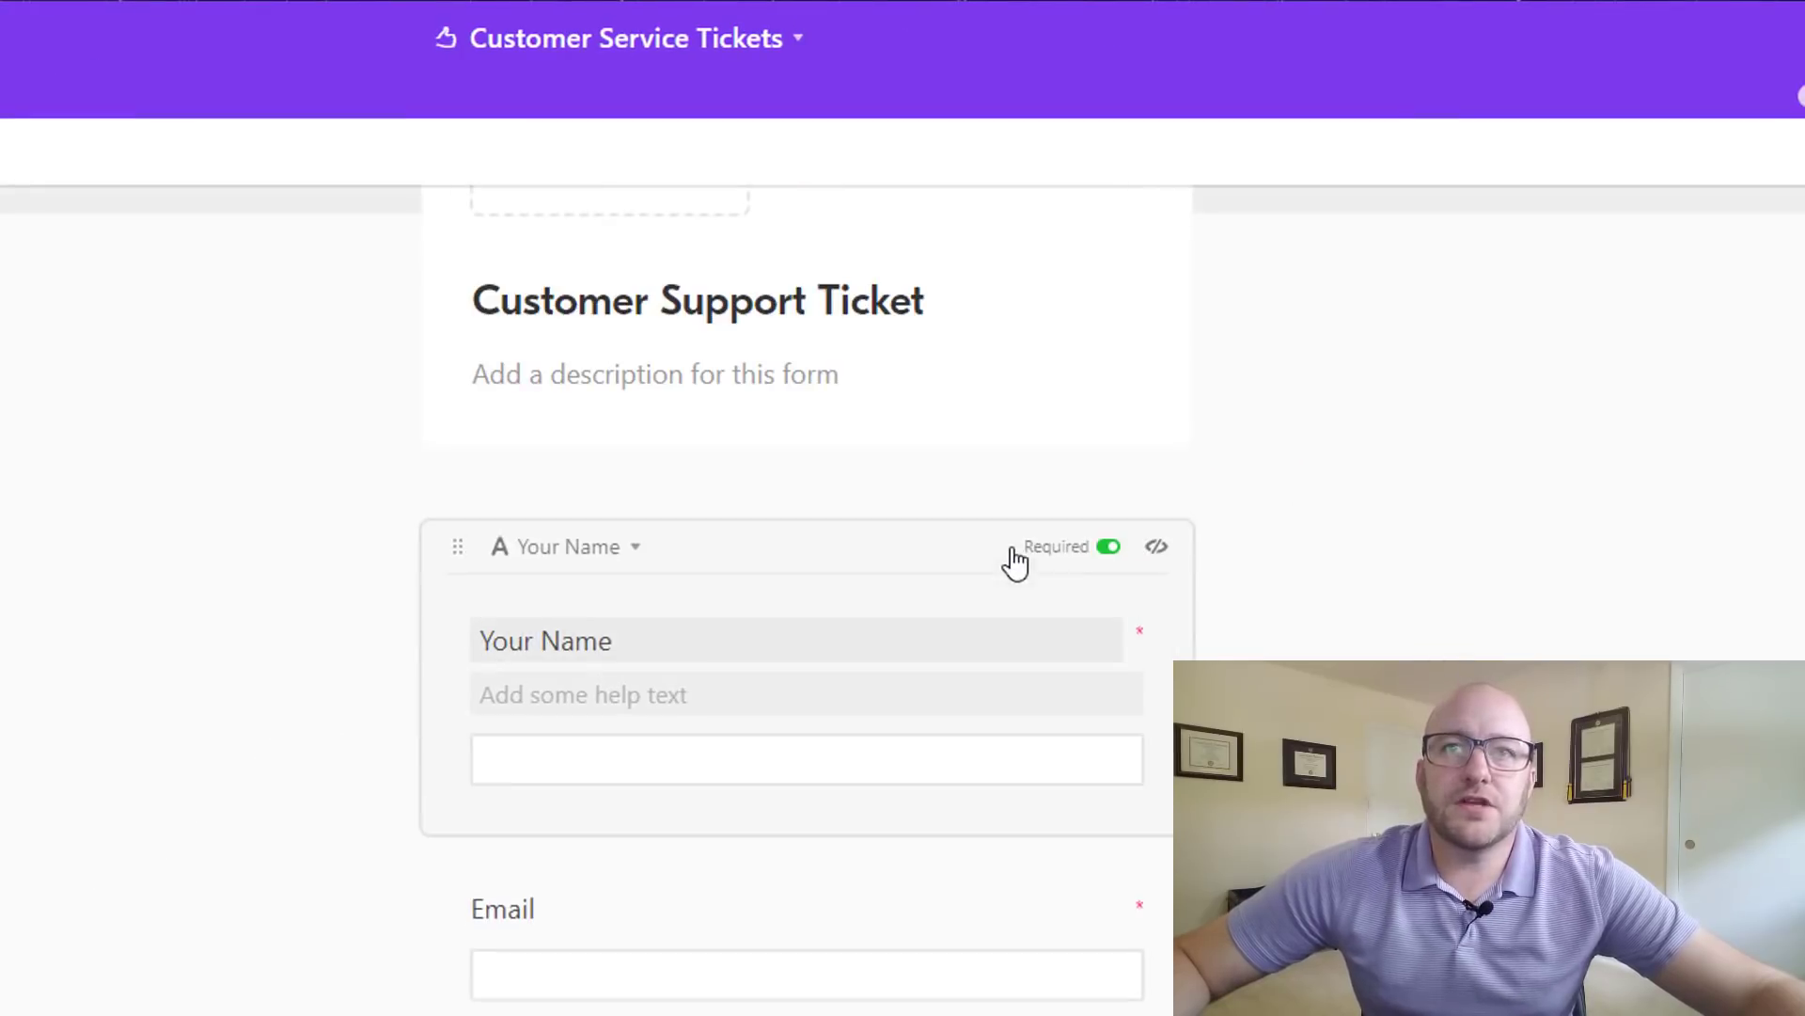
pyautogui.click(1114, 557)
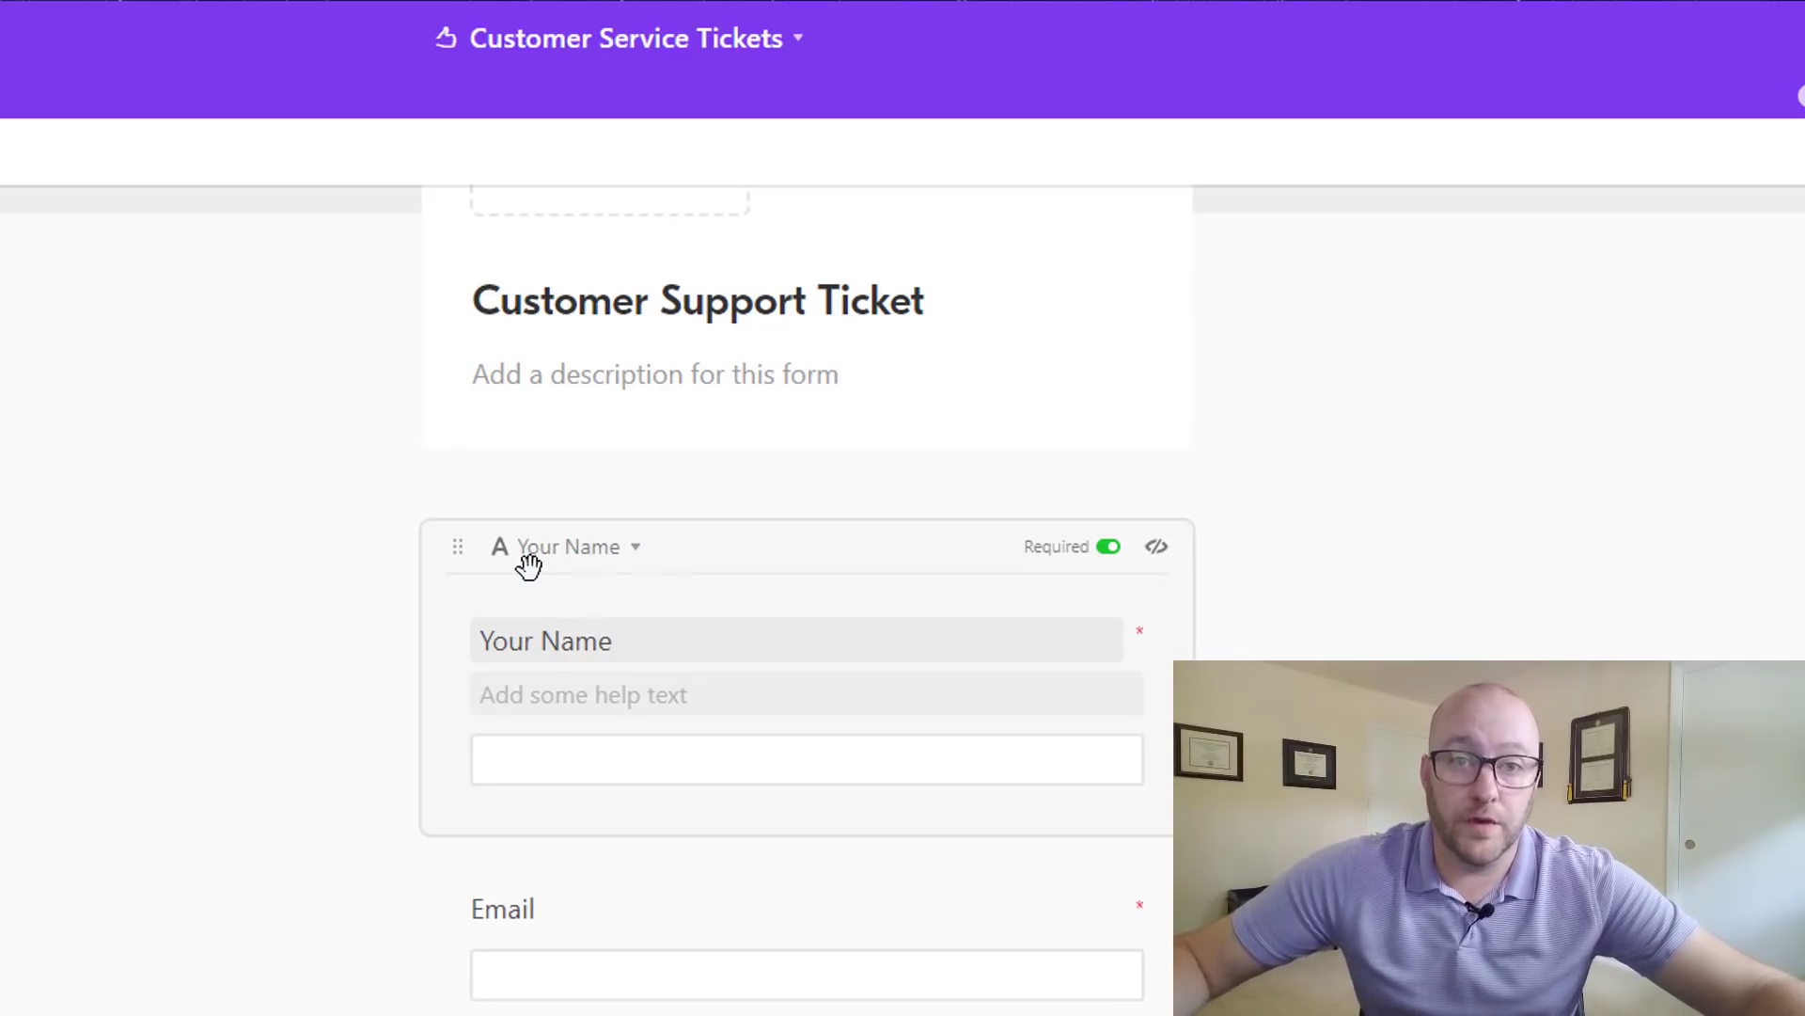
pyautogui.moveTo(640, 650); pyautogui.dragTo(453, 618)
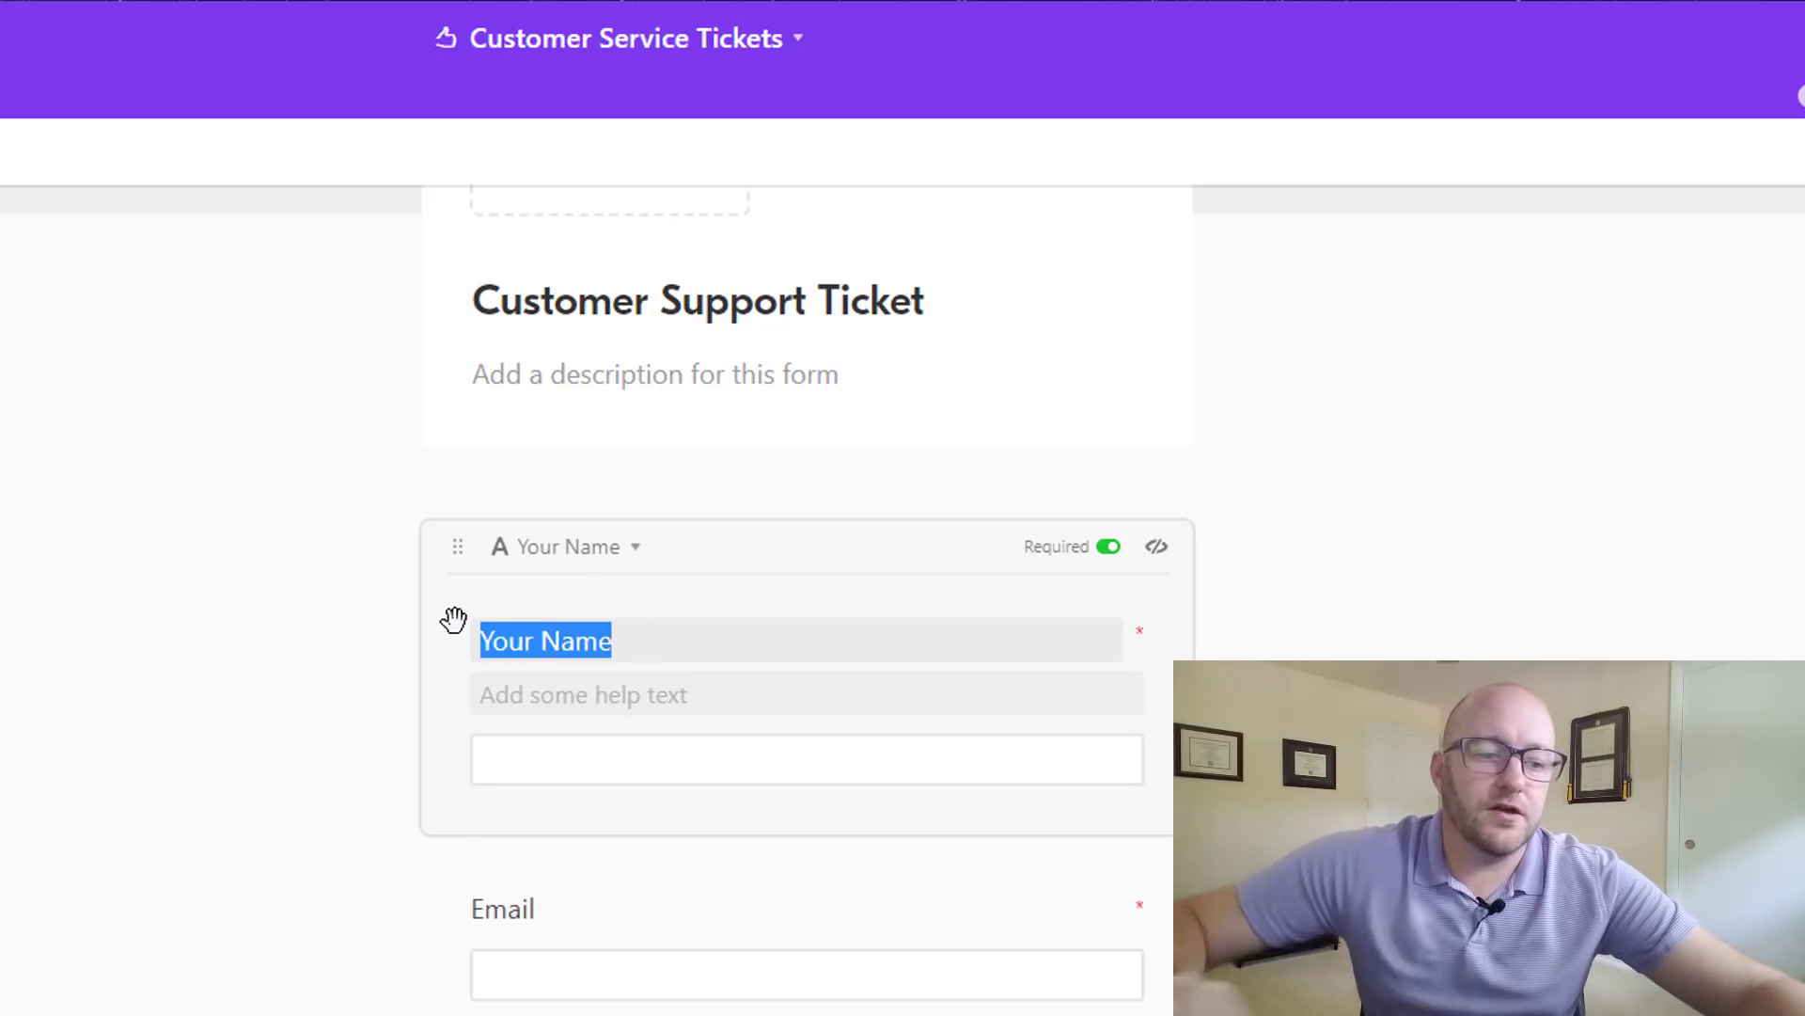
pyautogui.write('Enter ')
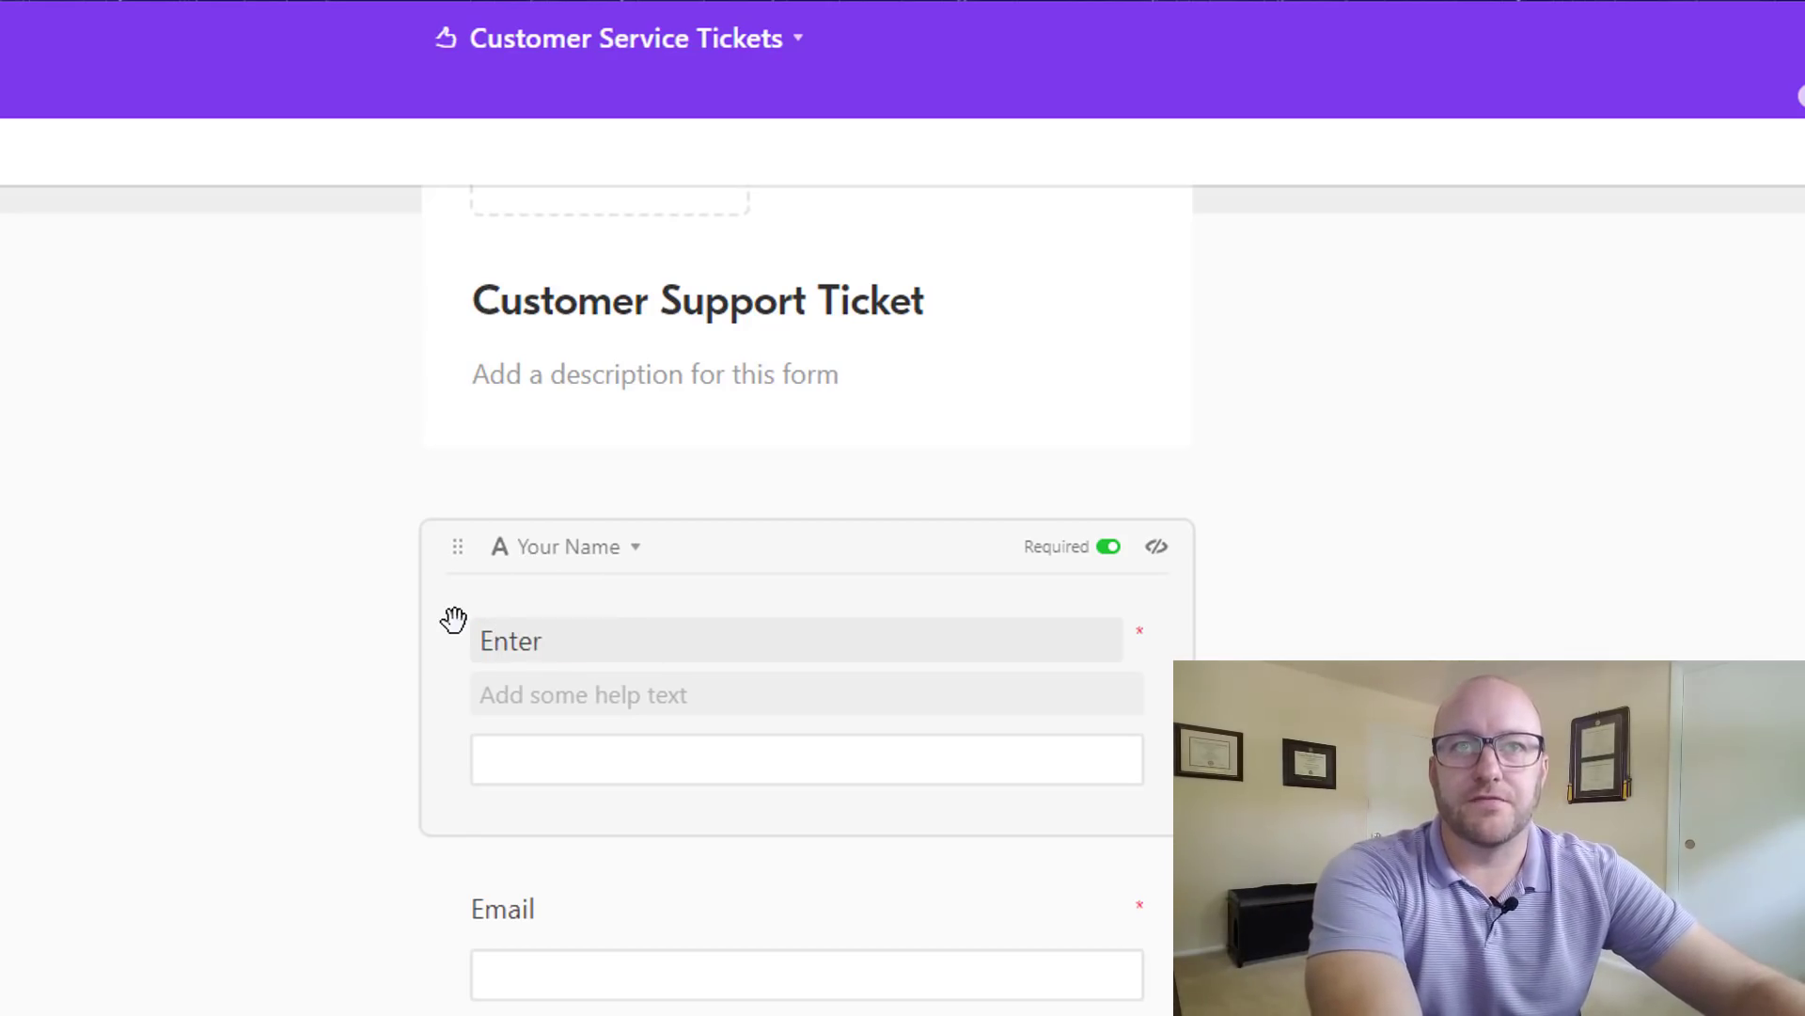
pyautogui.write('Your Name')
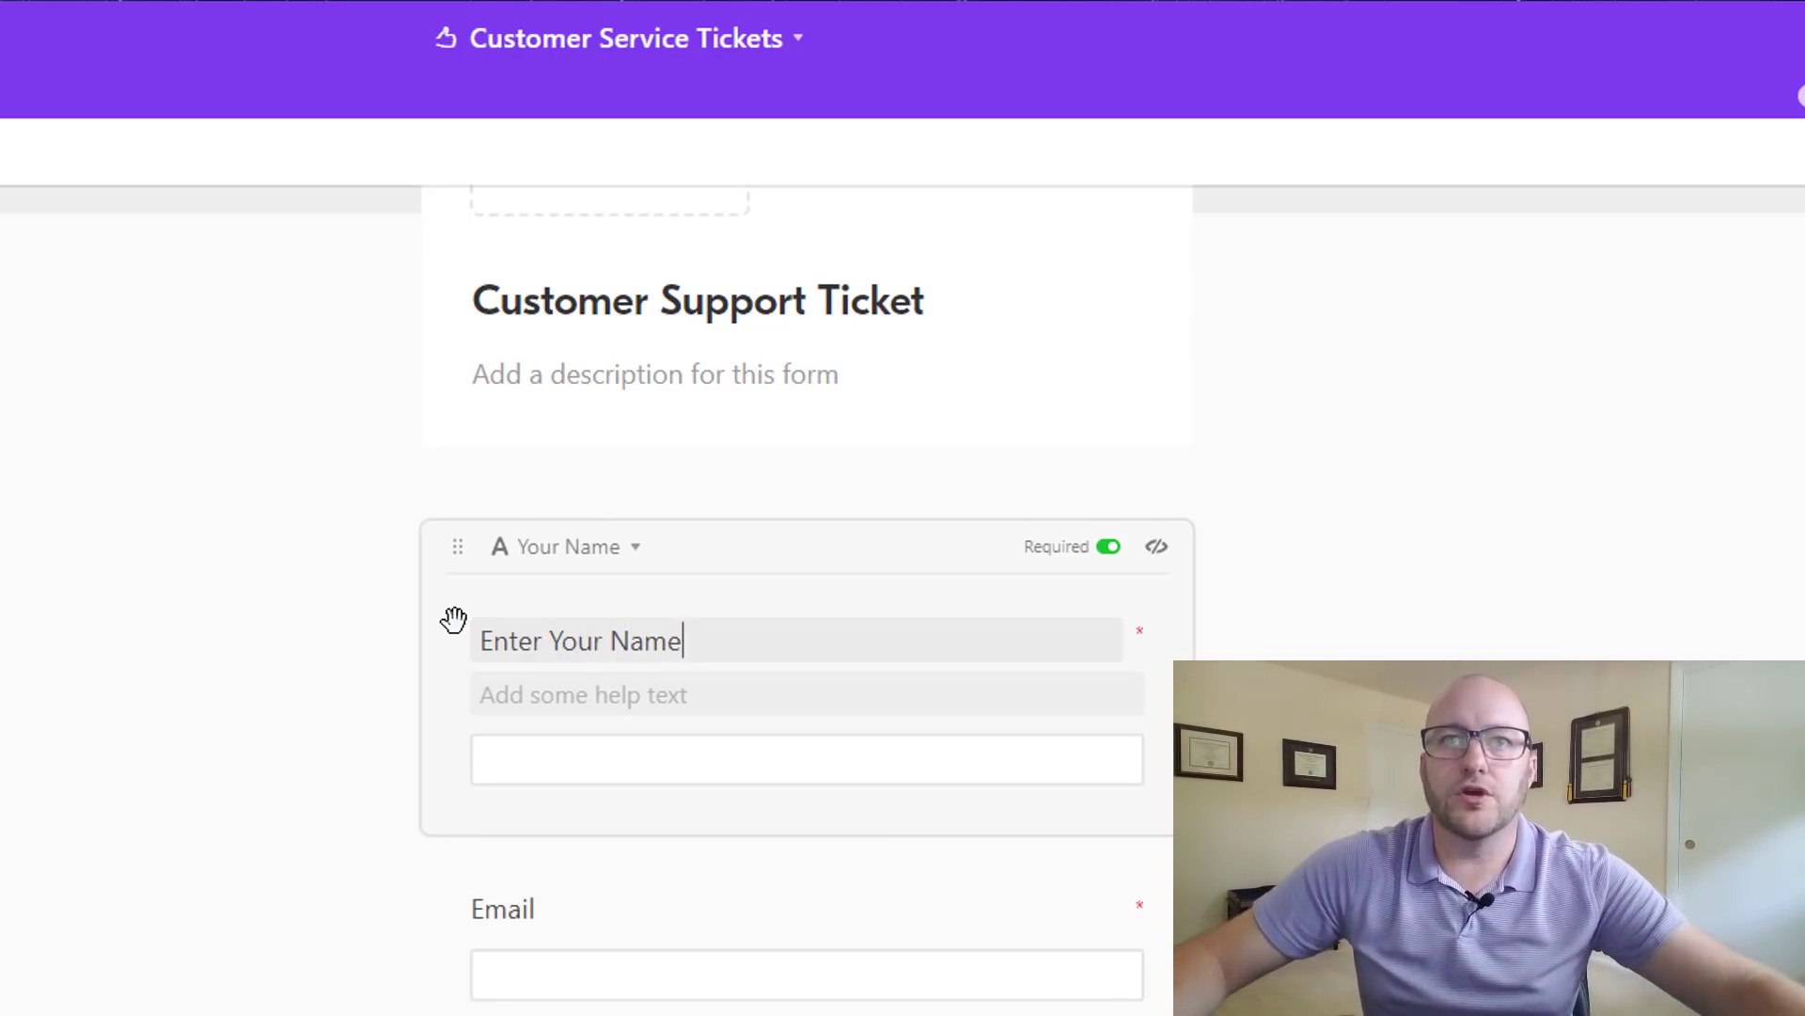
pyautogui.click(253, 900)
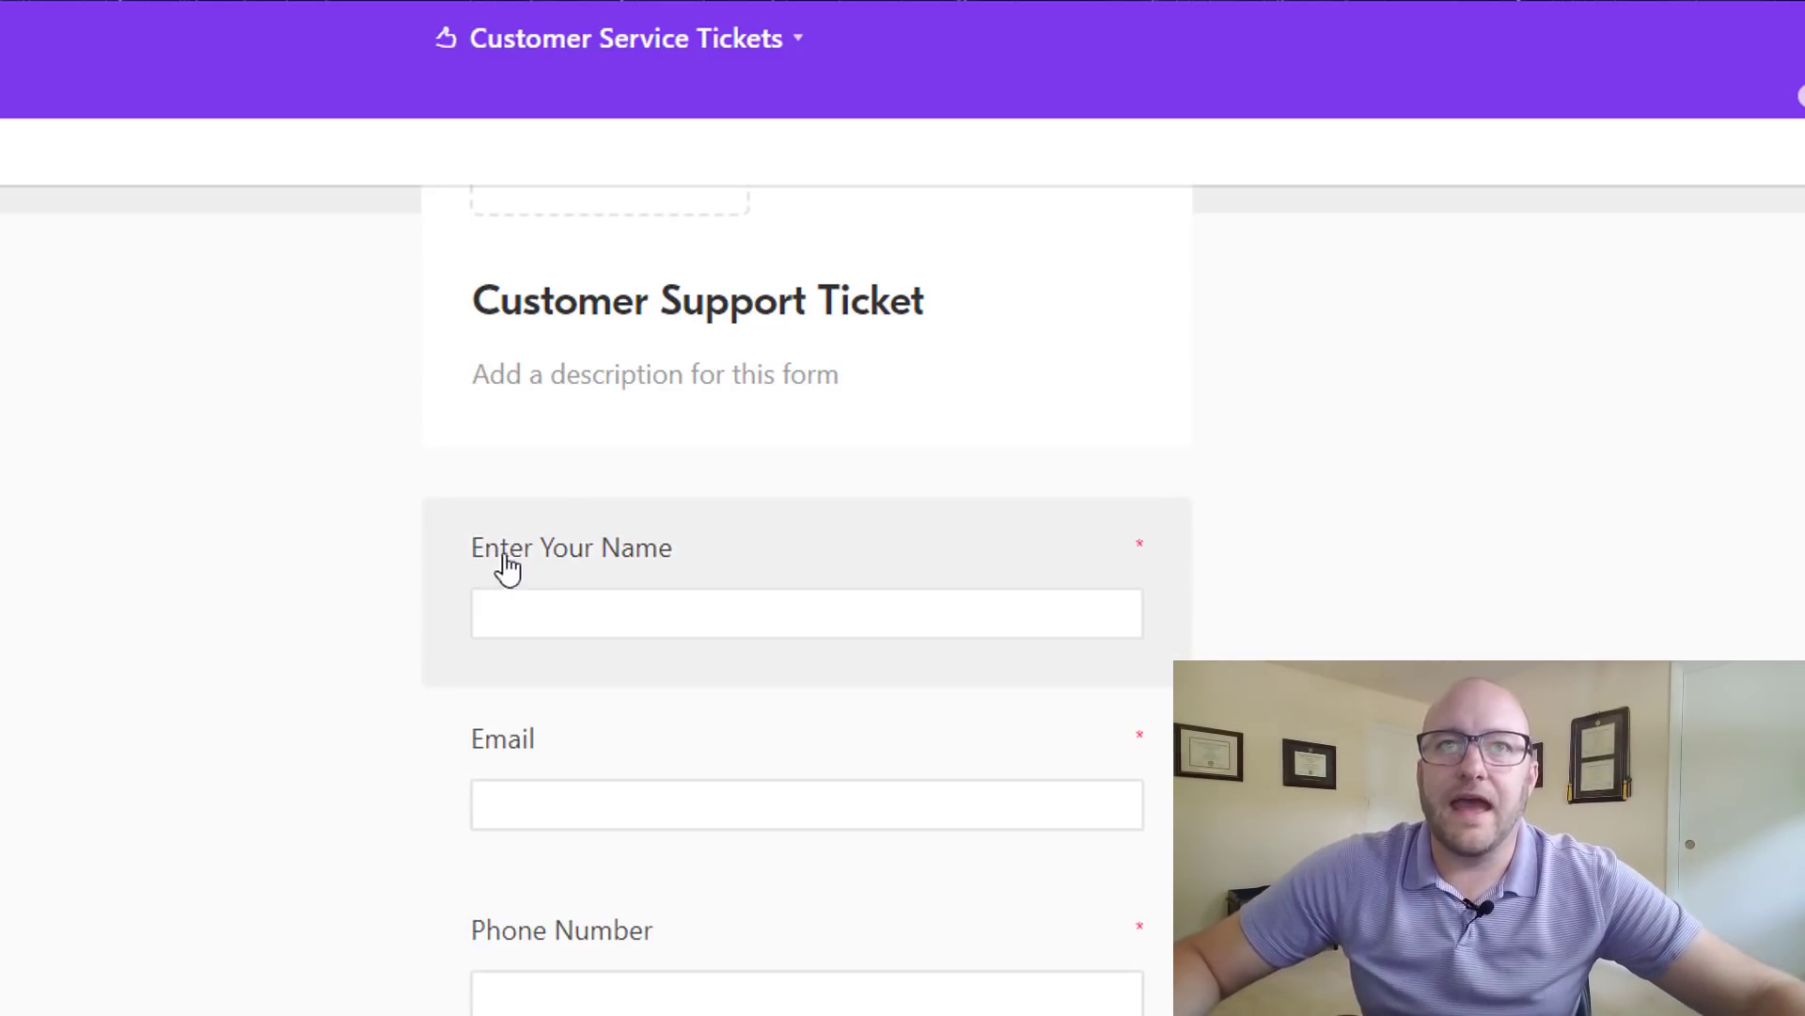
# - Check the Enter Your Name question's settings twice, closing them without changes
pyautogui.click(561, 562)
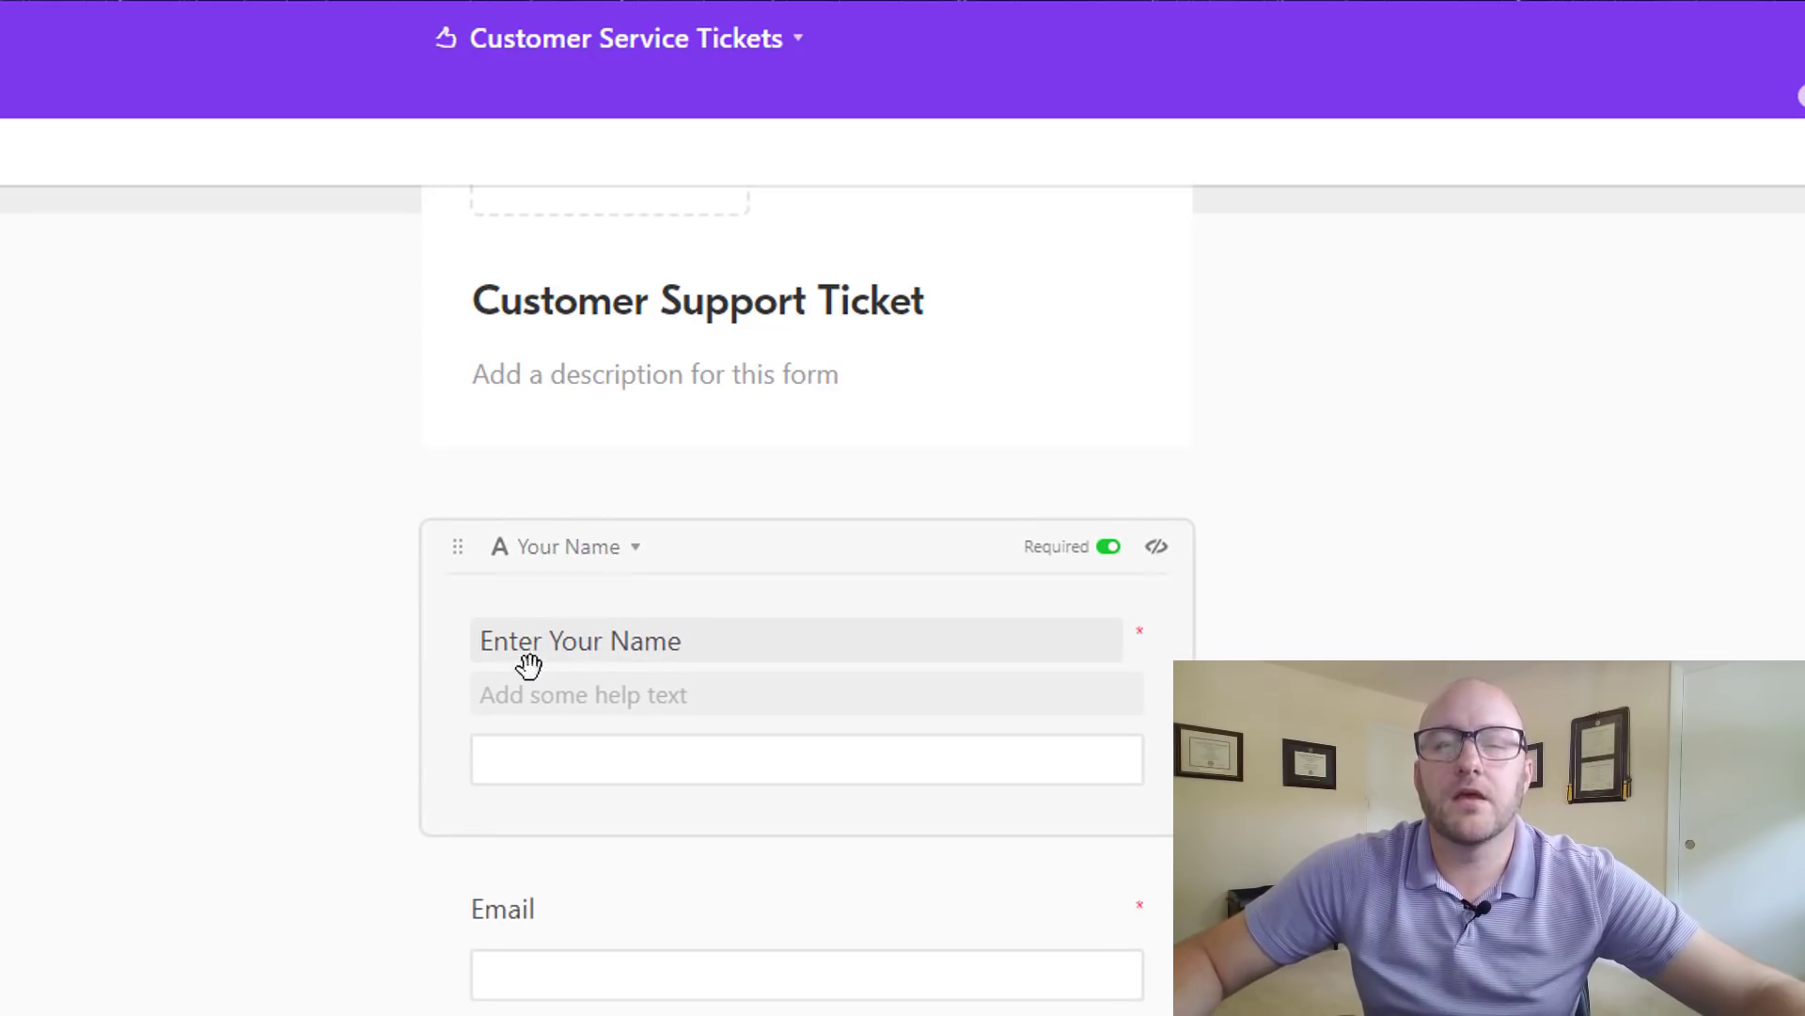
pyautogui.click(415, 639)
pyautogui.click(592, 561)
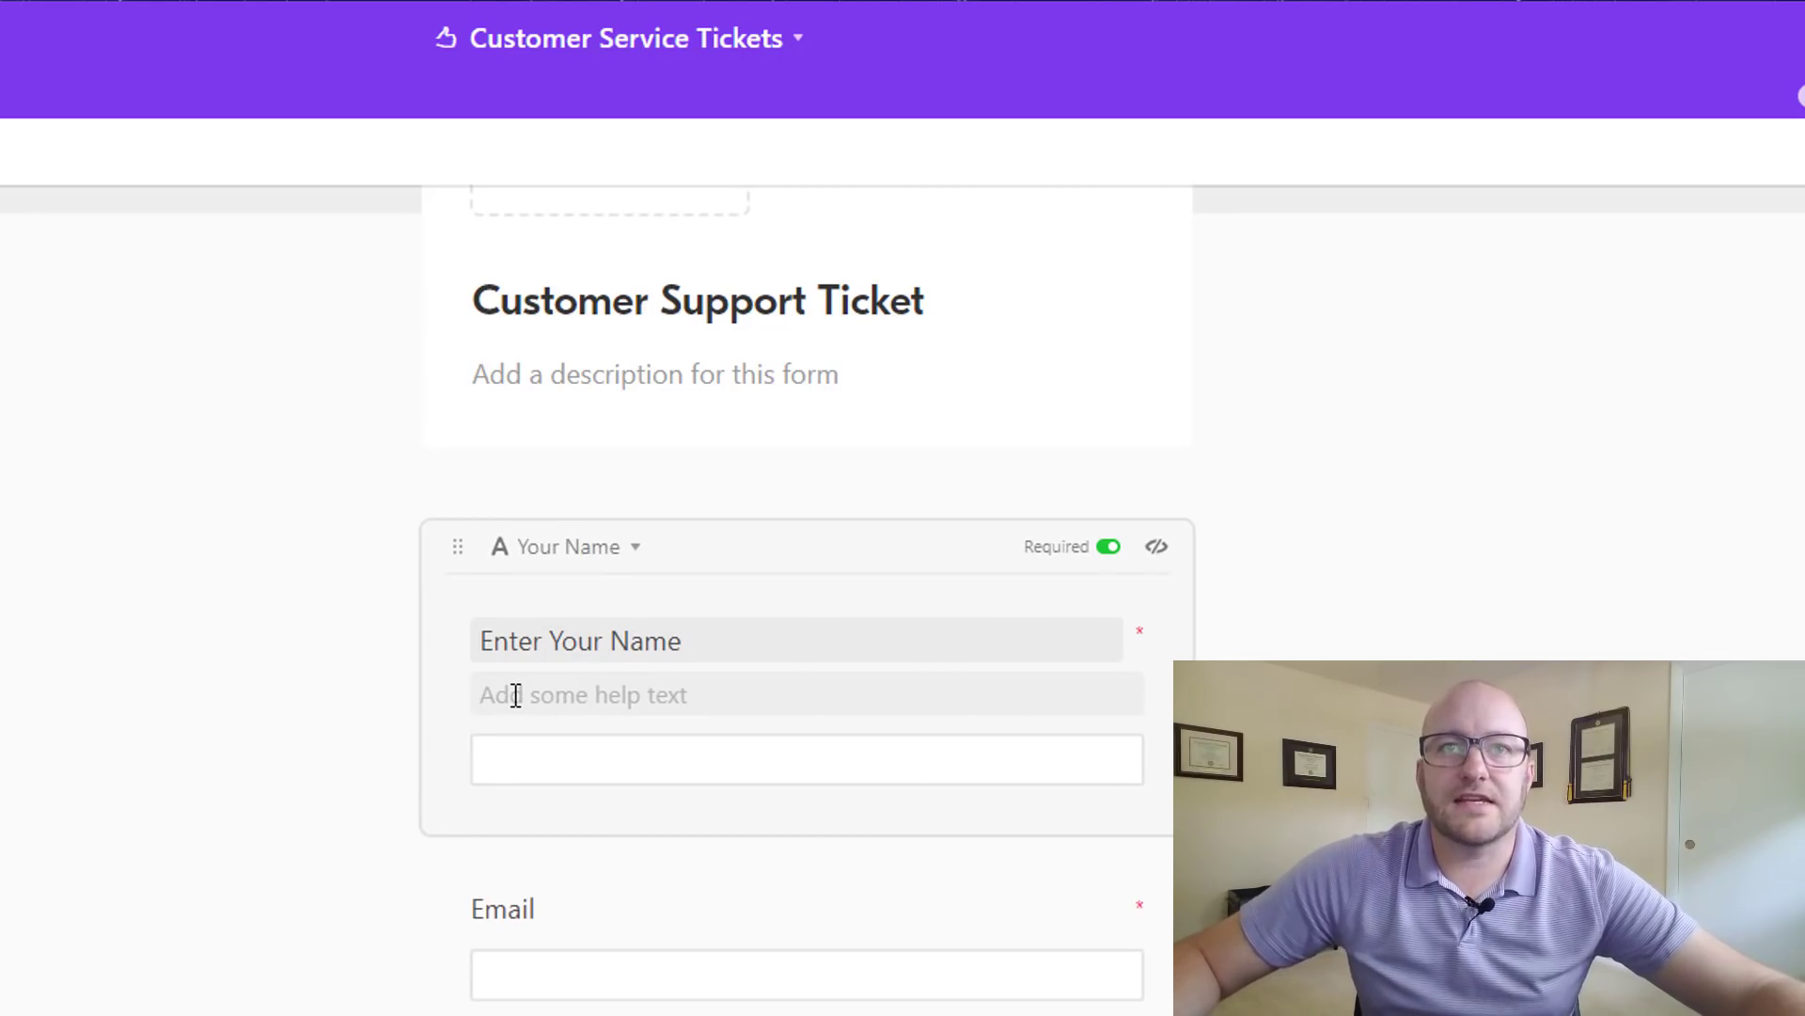
pyautogui.click(171, 782)
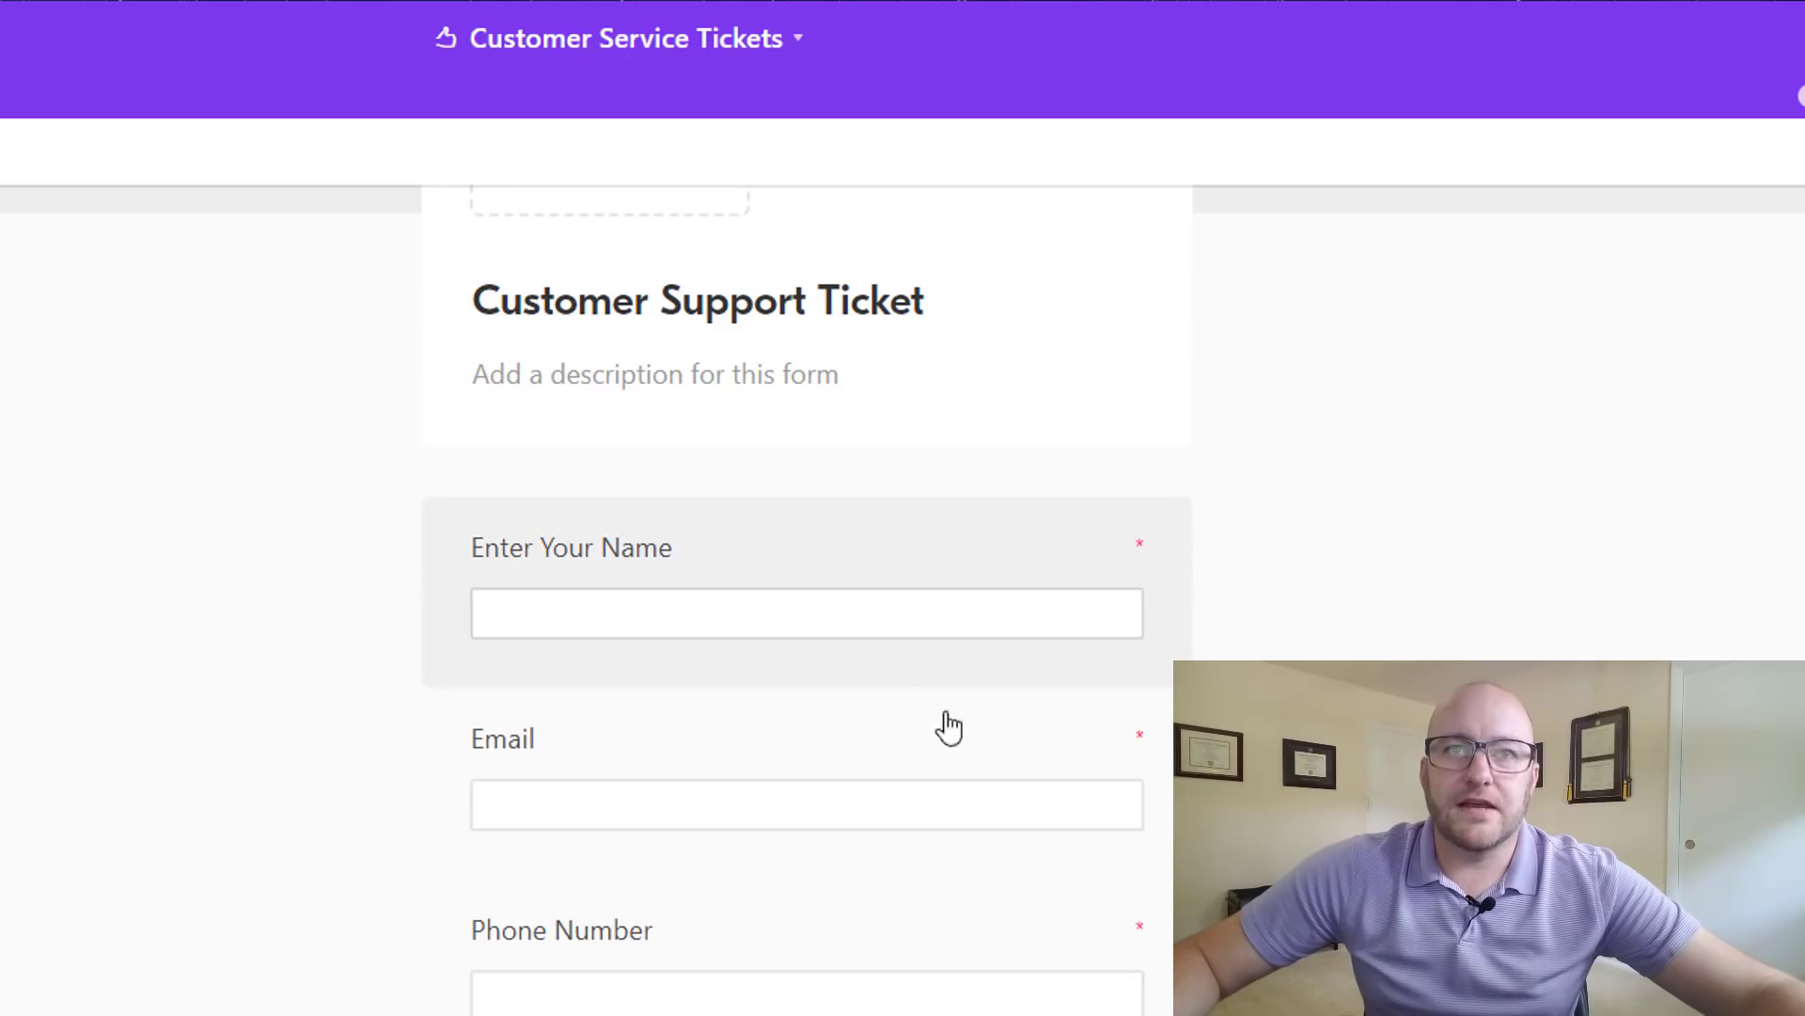
# - Preview the priority choices offered on the form without picking one
pyautogui.scroll(-2, 931, 771)
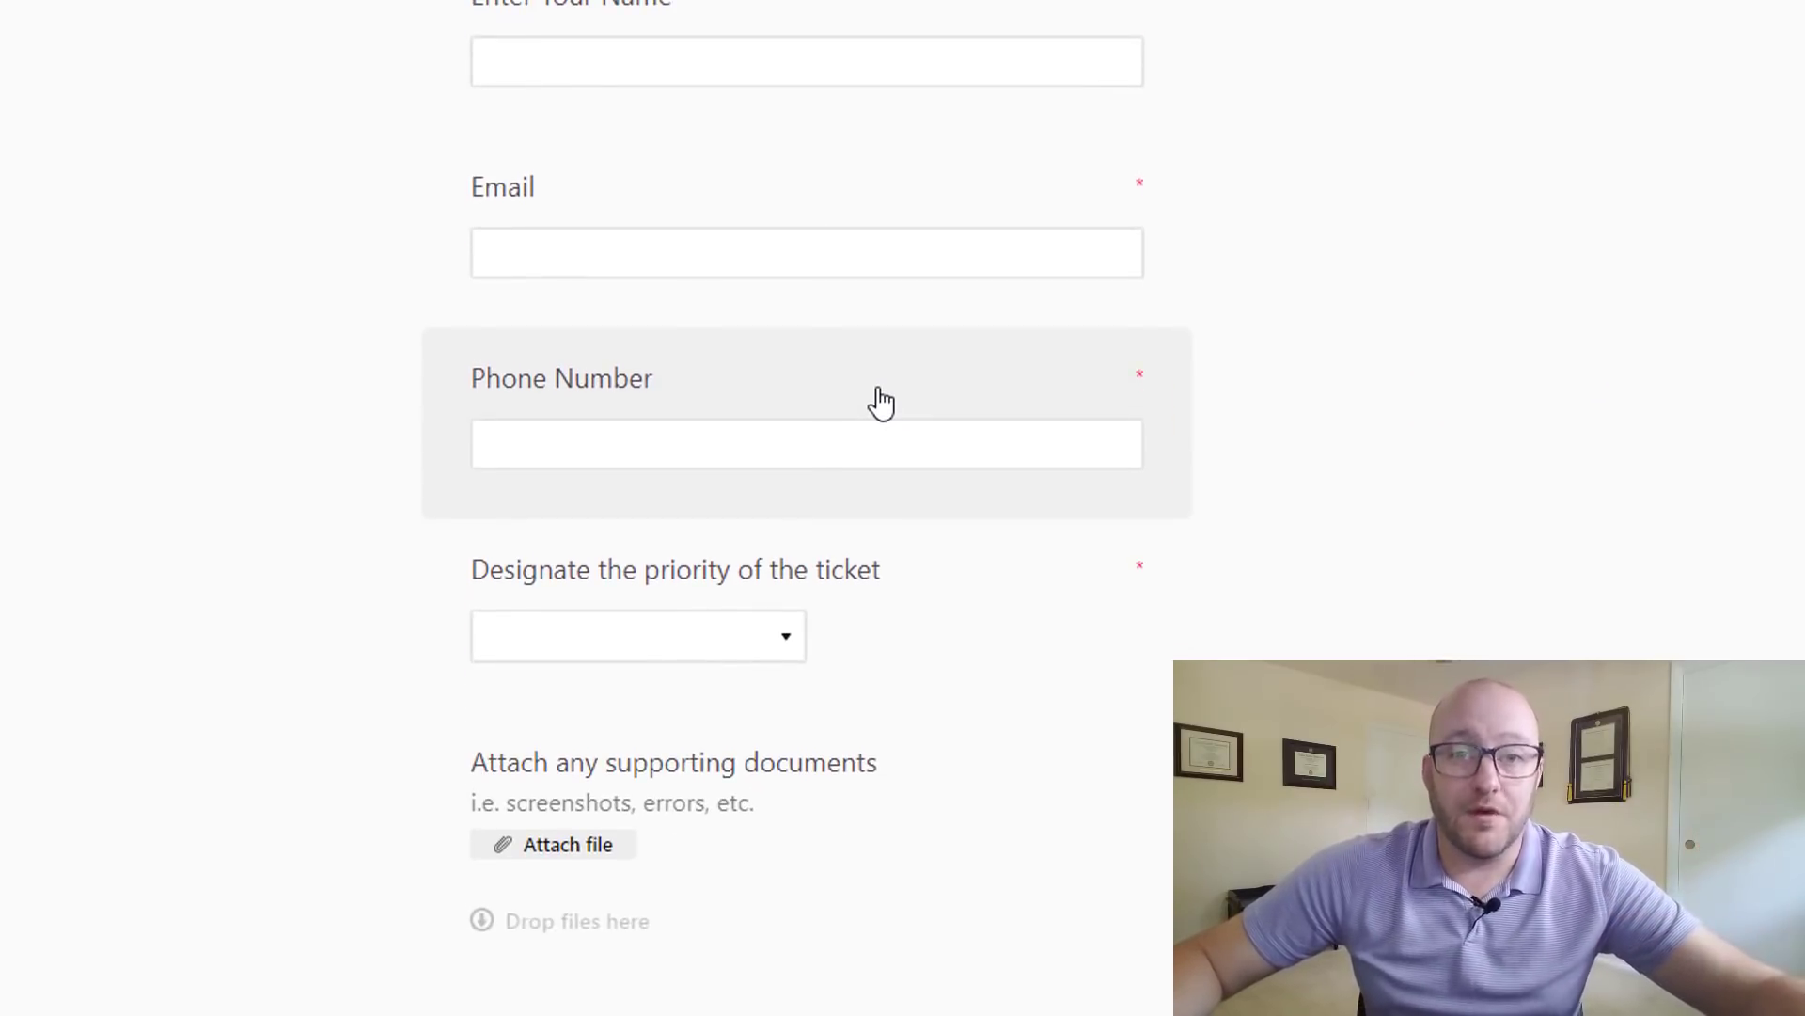
pyautogui.scroll(-1, 880, 402)
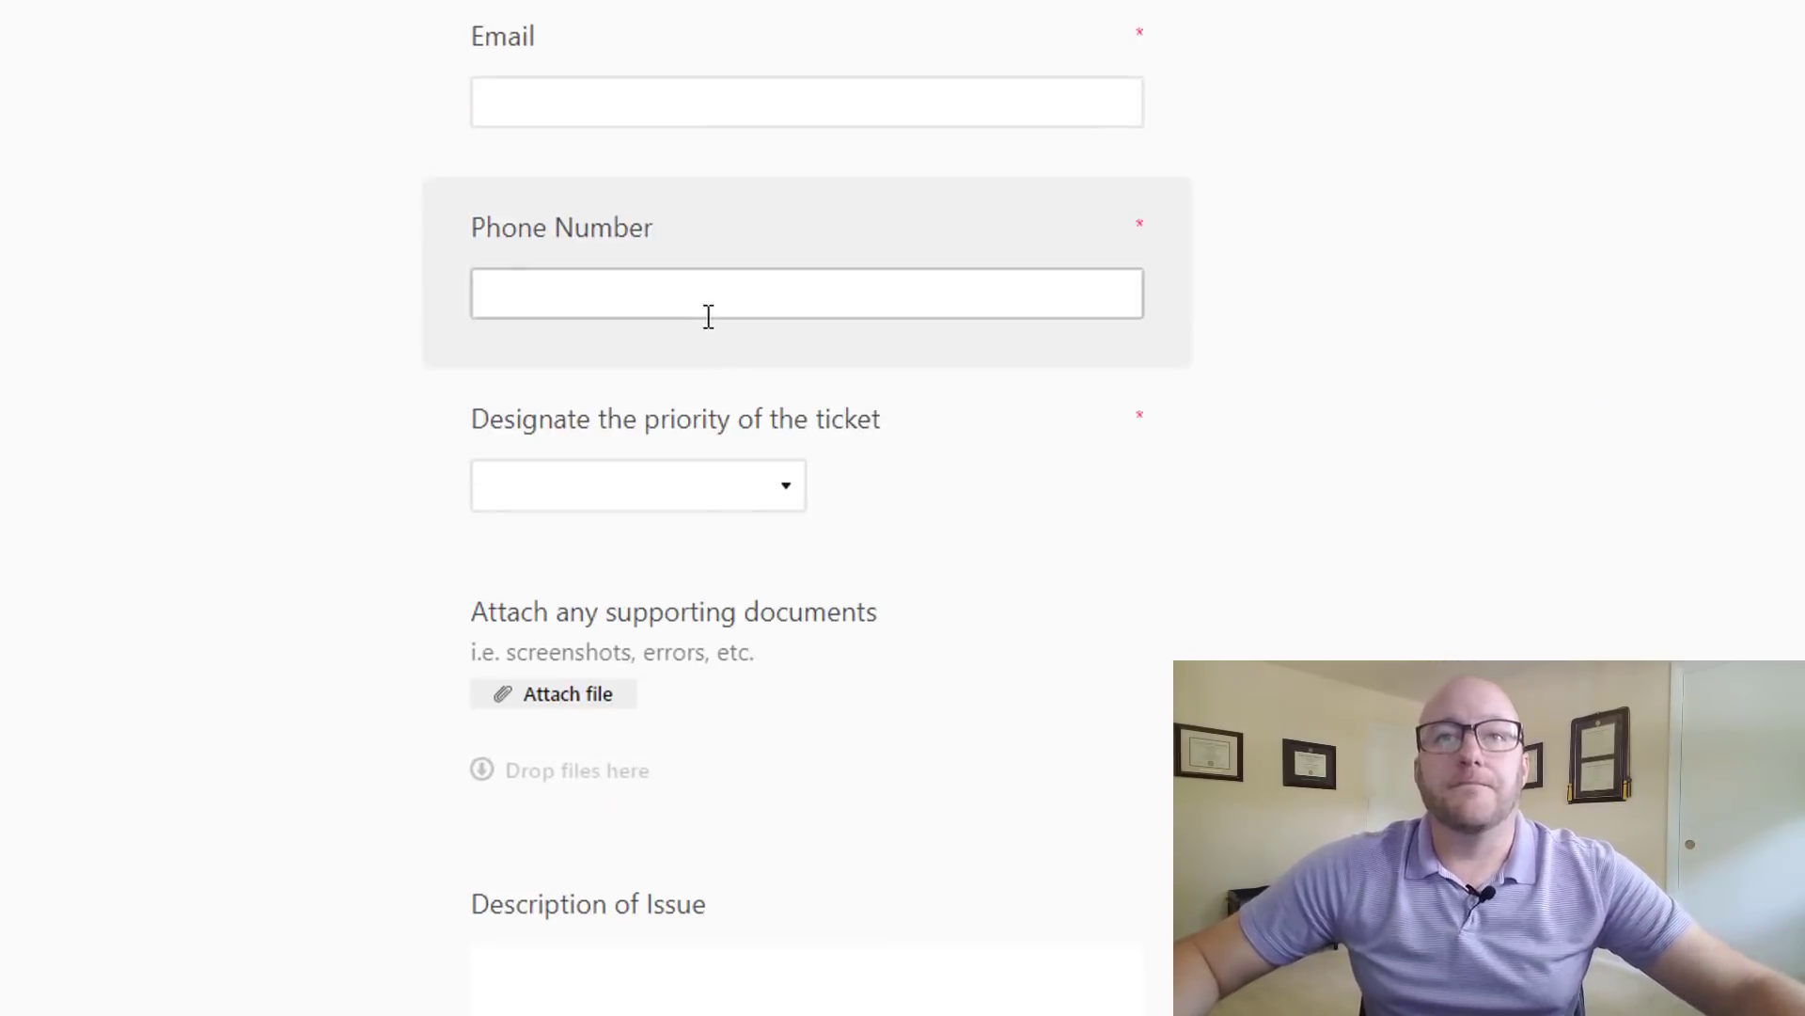
pyautogui.click(779, 500)
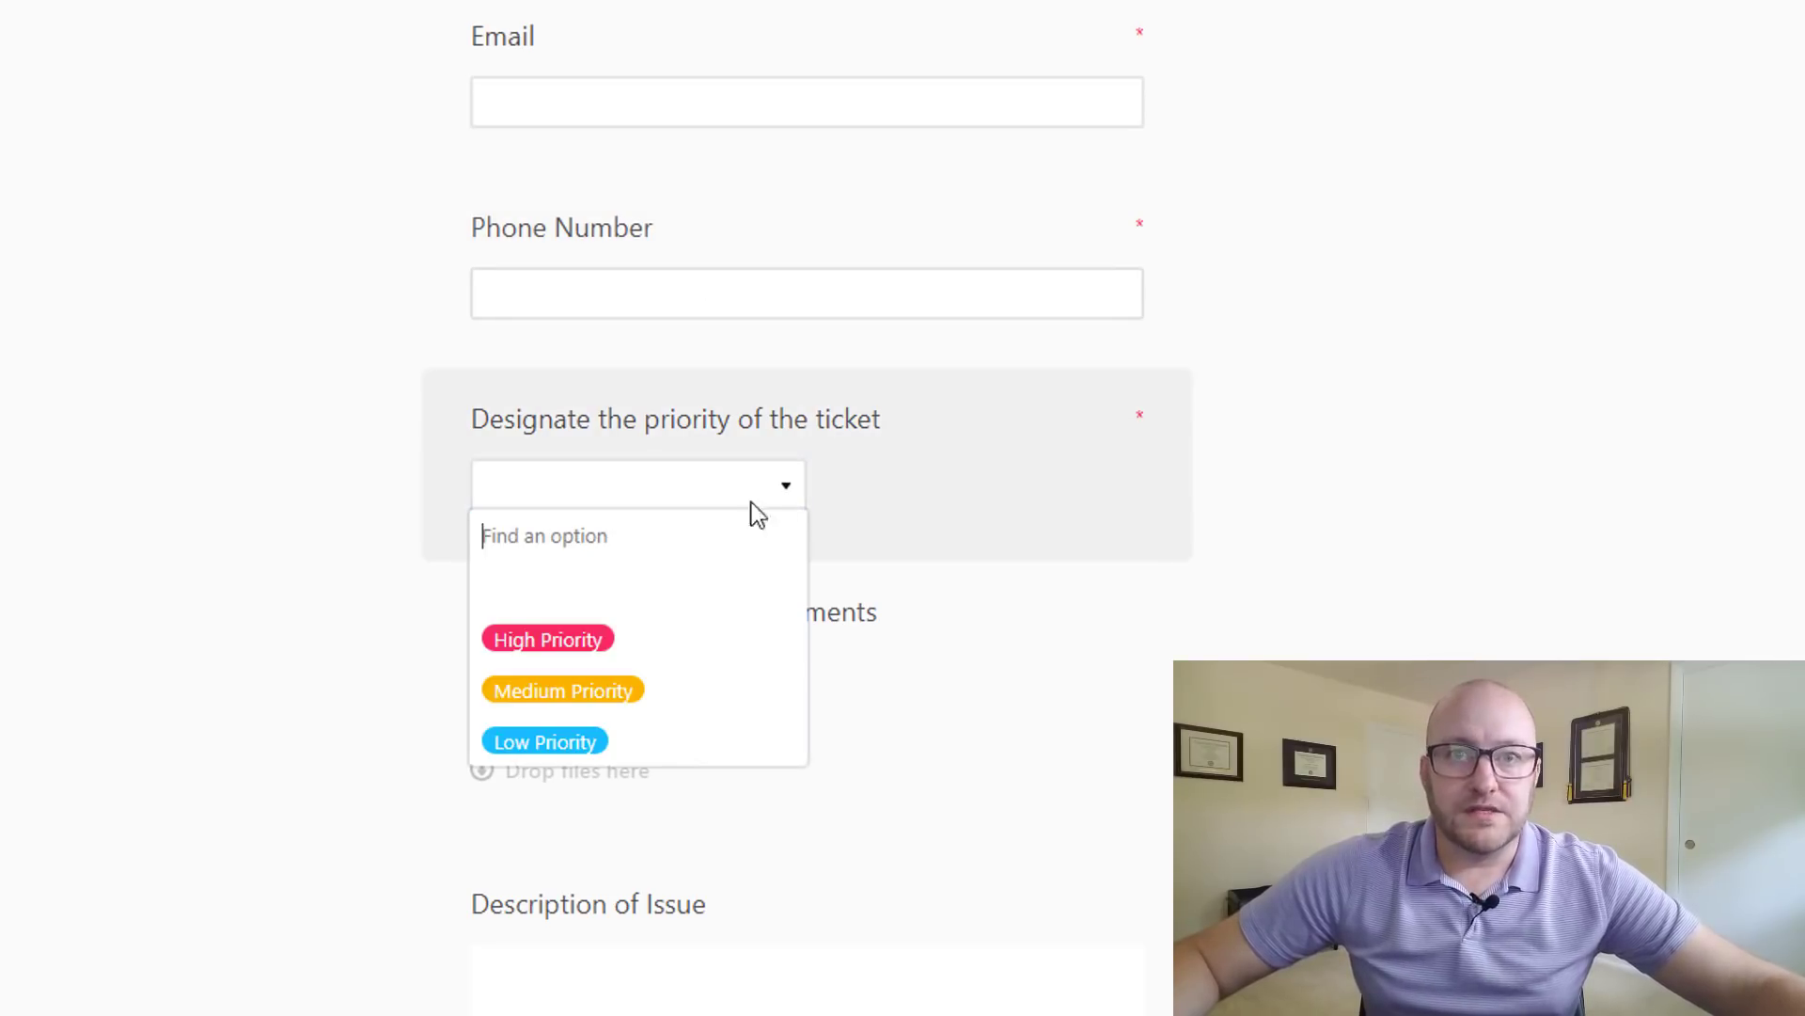
pyautogui.click(393, 627)
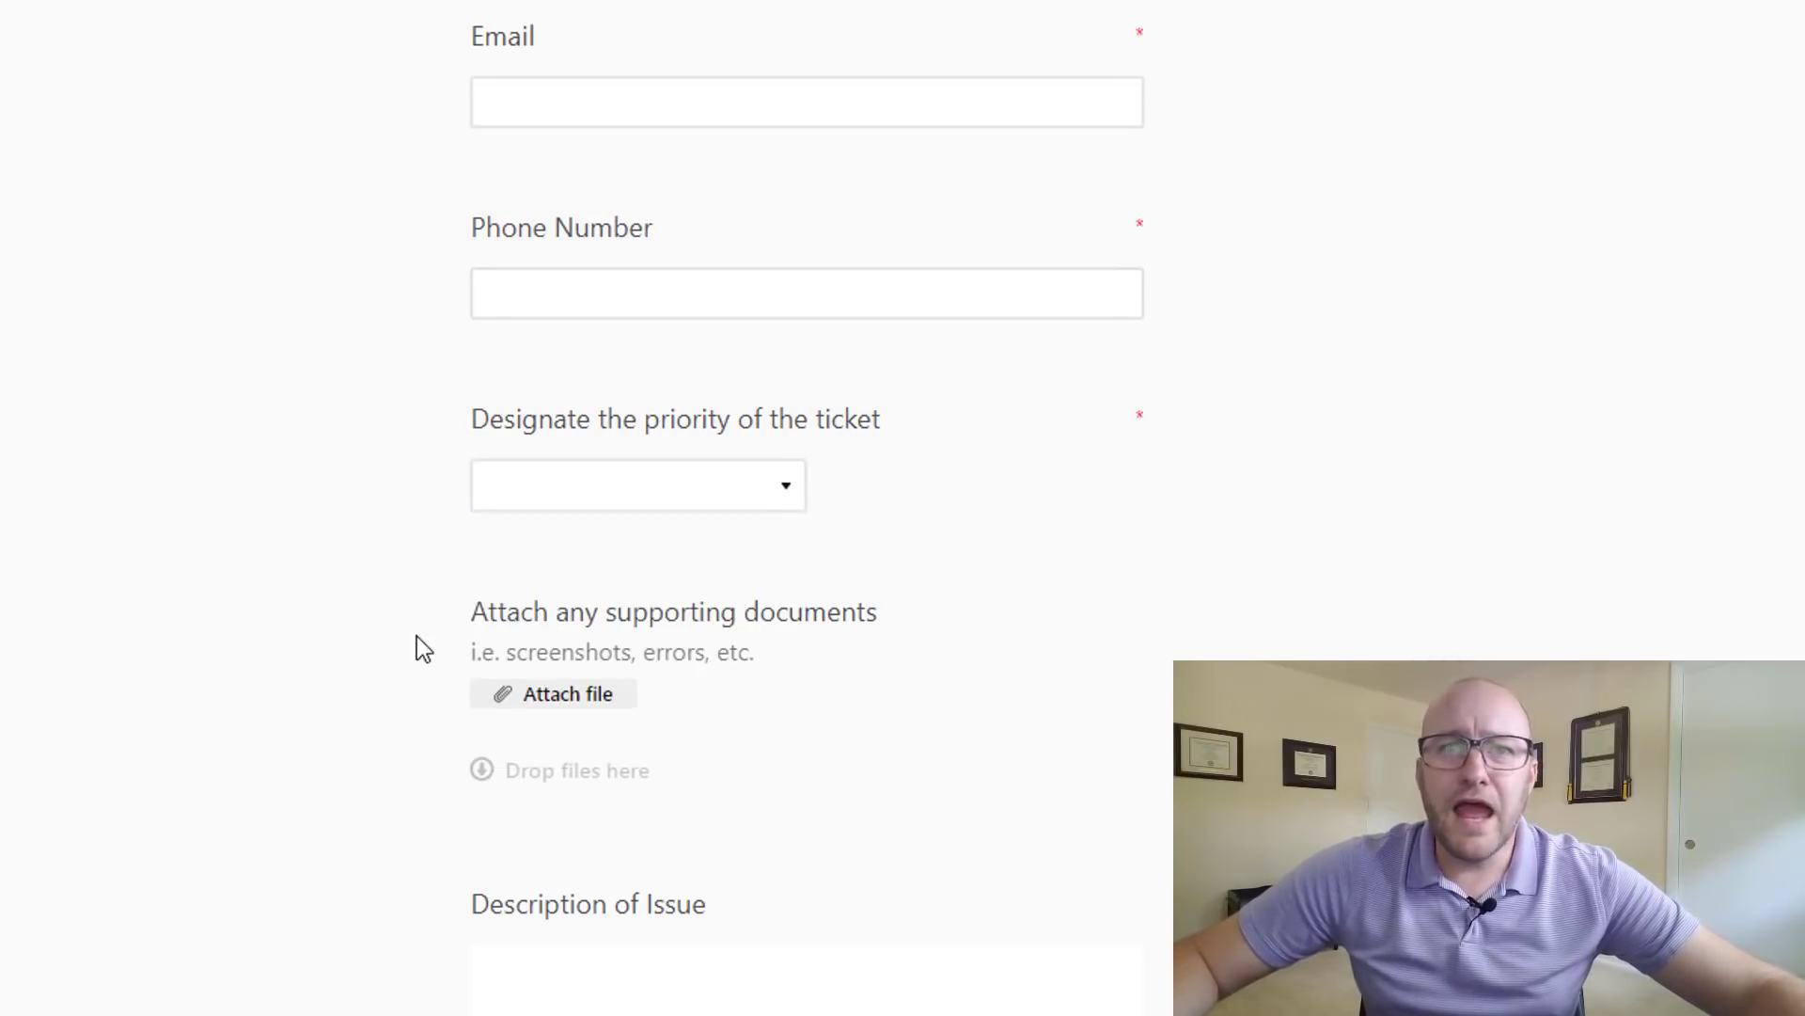
# - Hide the Completed Date/Time question from the form
pyautogui.scroll(-2, 416, 635)
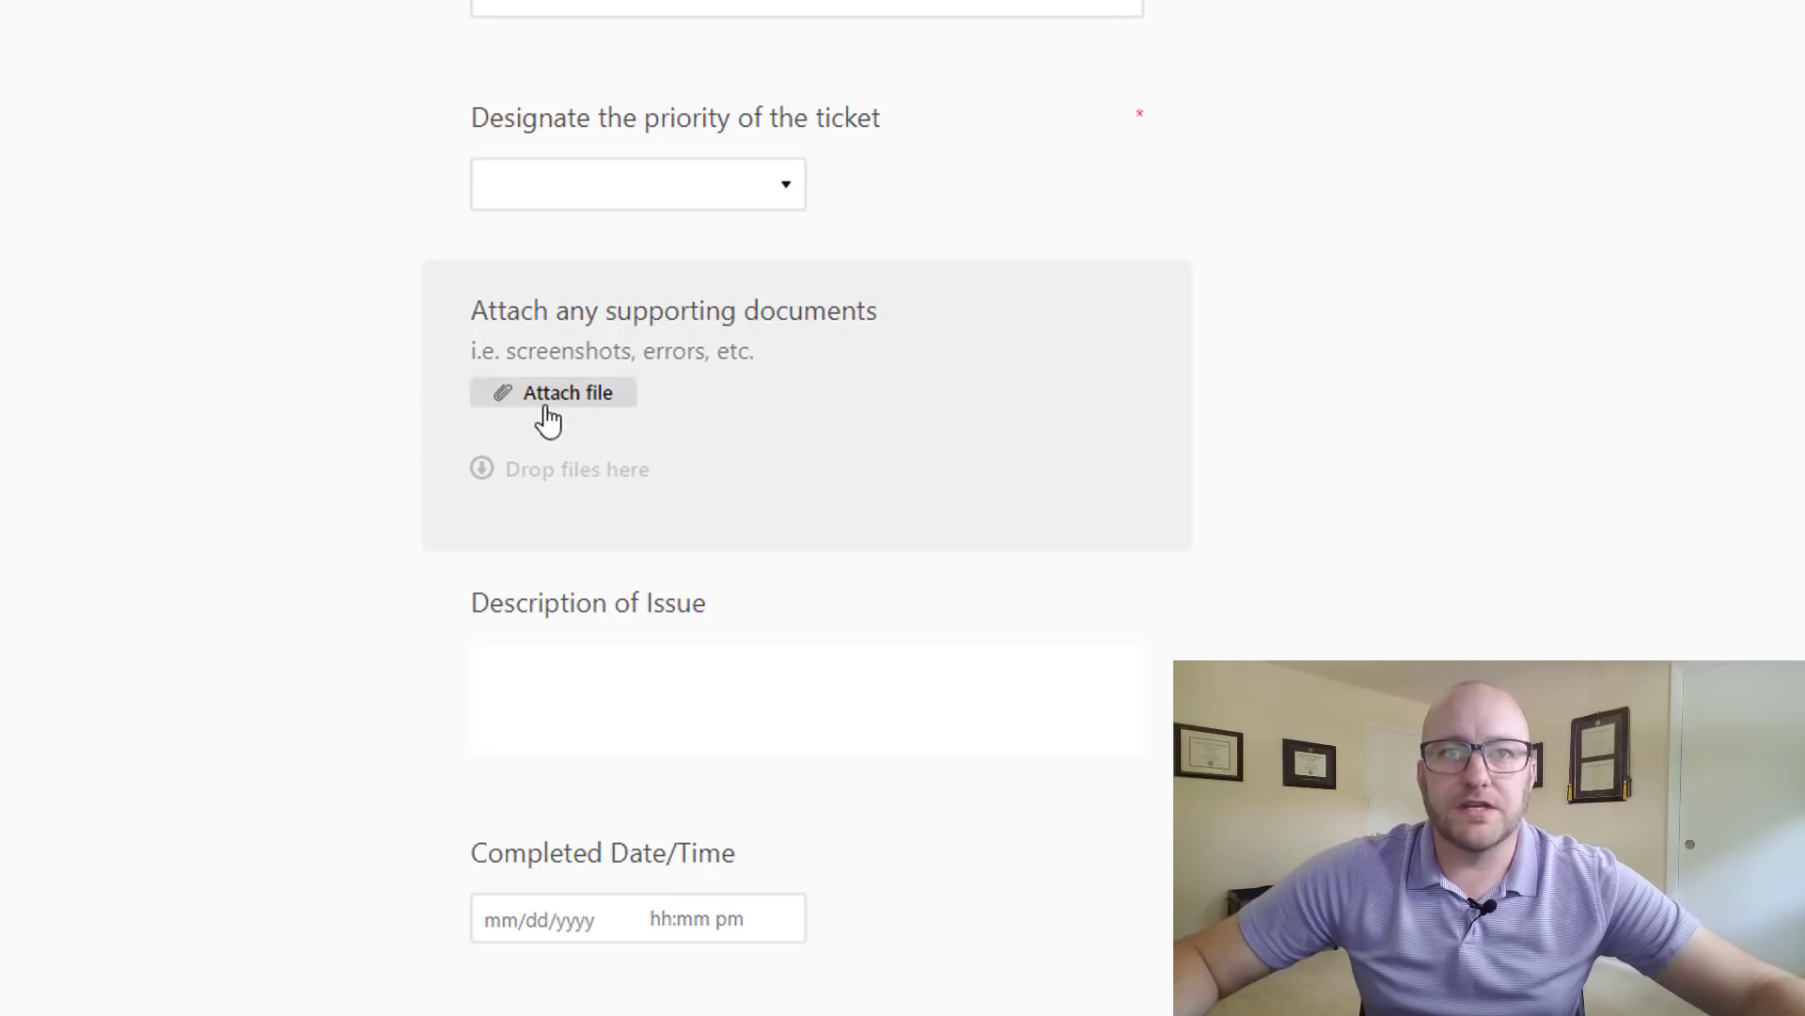
pyautogui.scroll(-3, 391, 492)
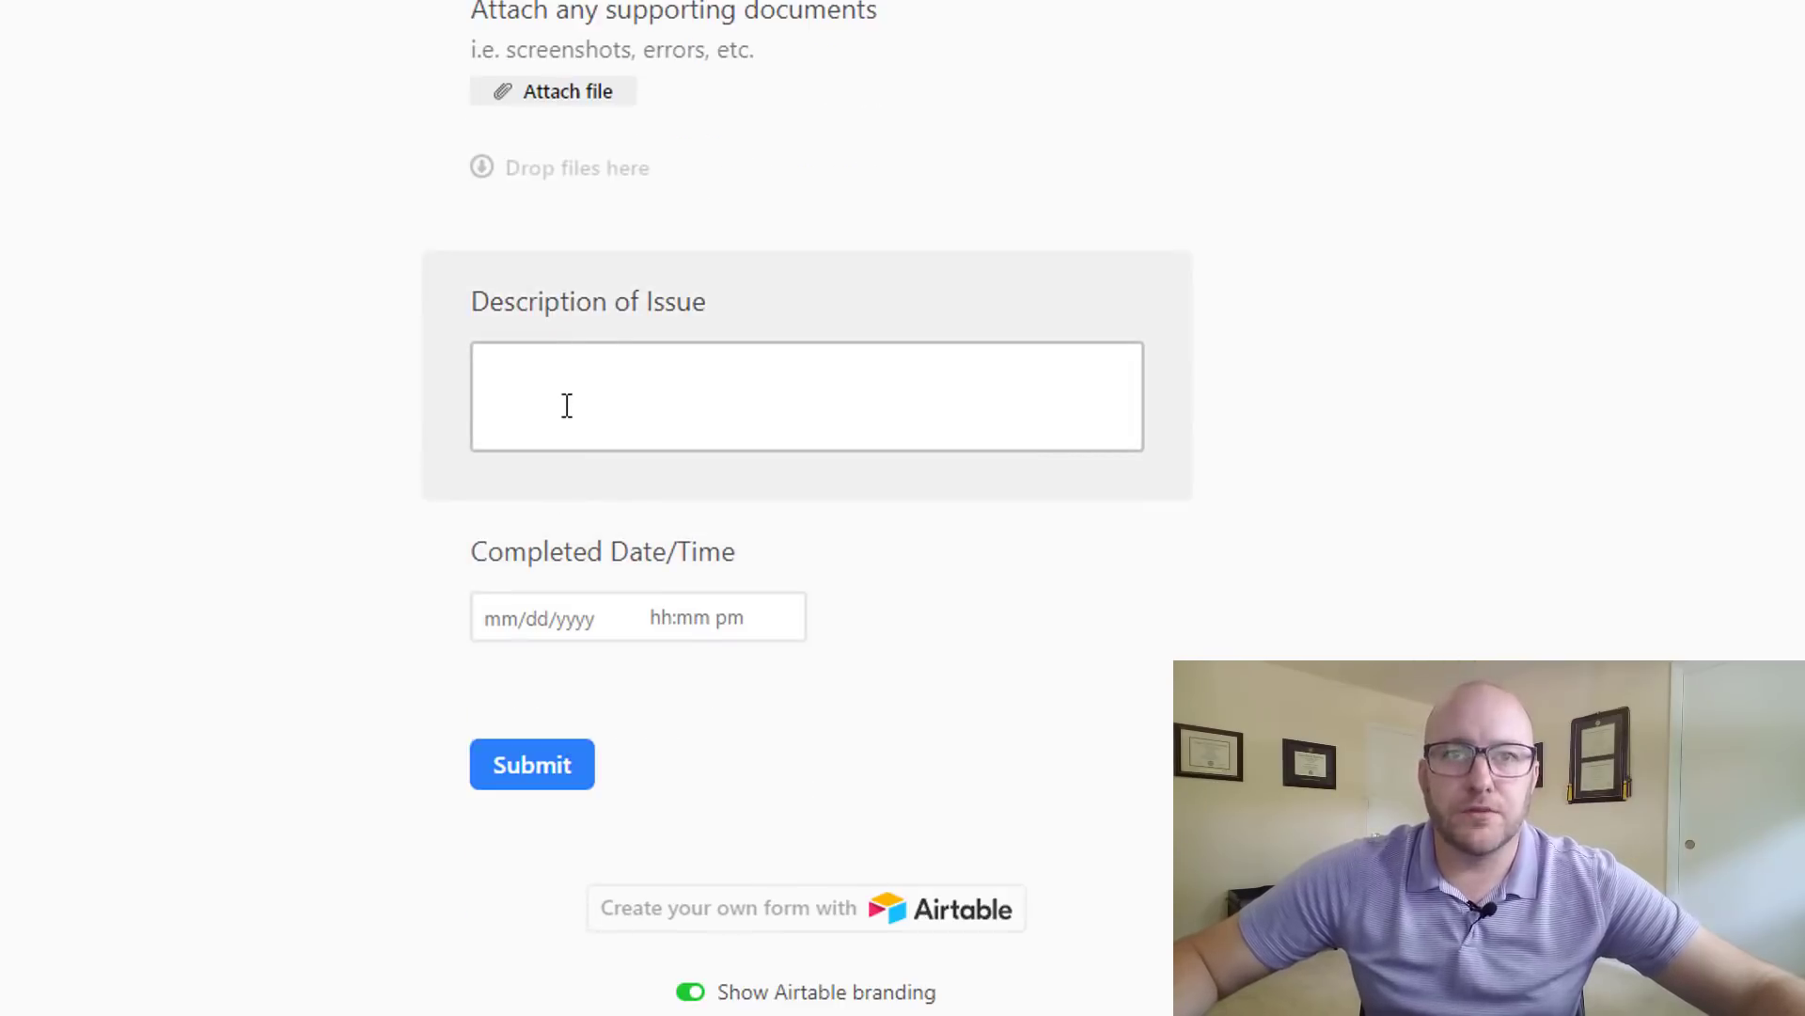
pyautogui.click(607, 552)
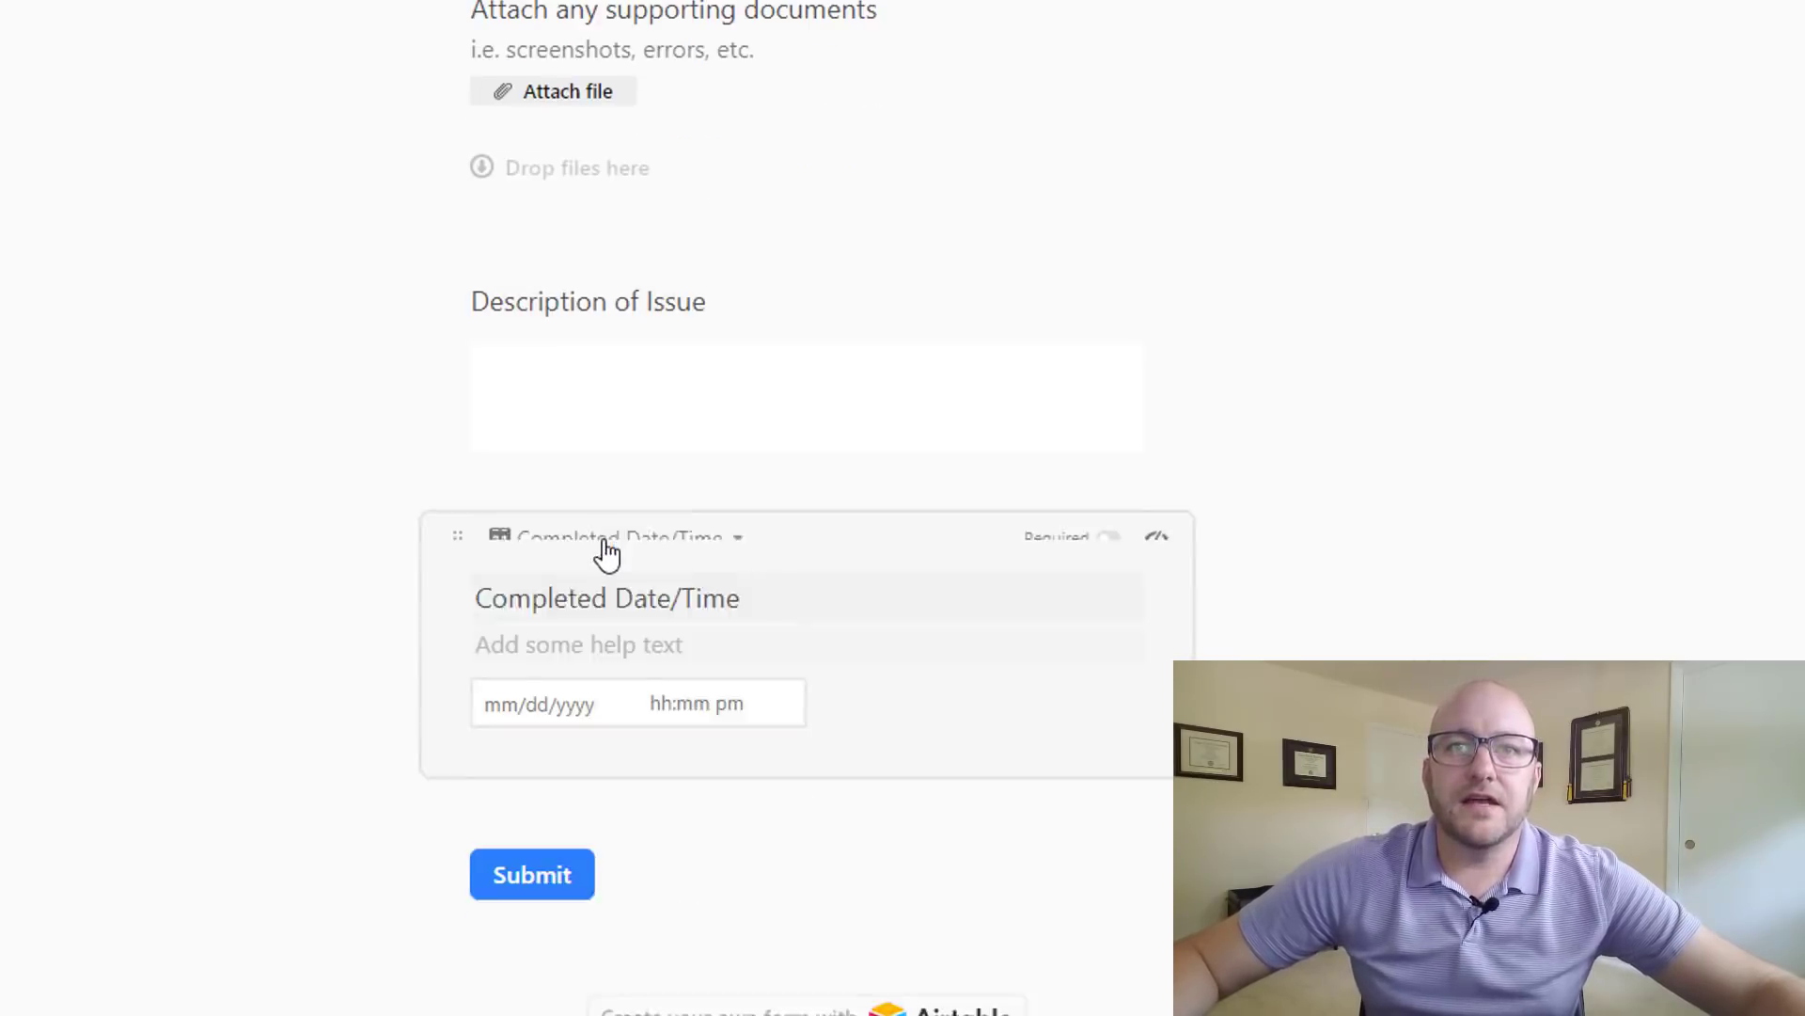
pyautogui.click(1157, 552)
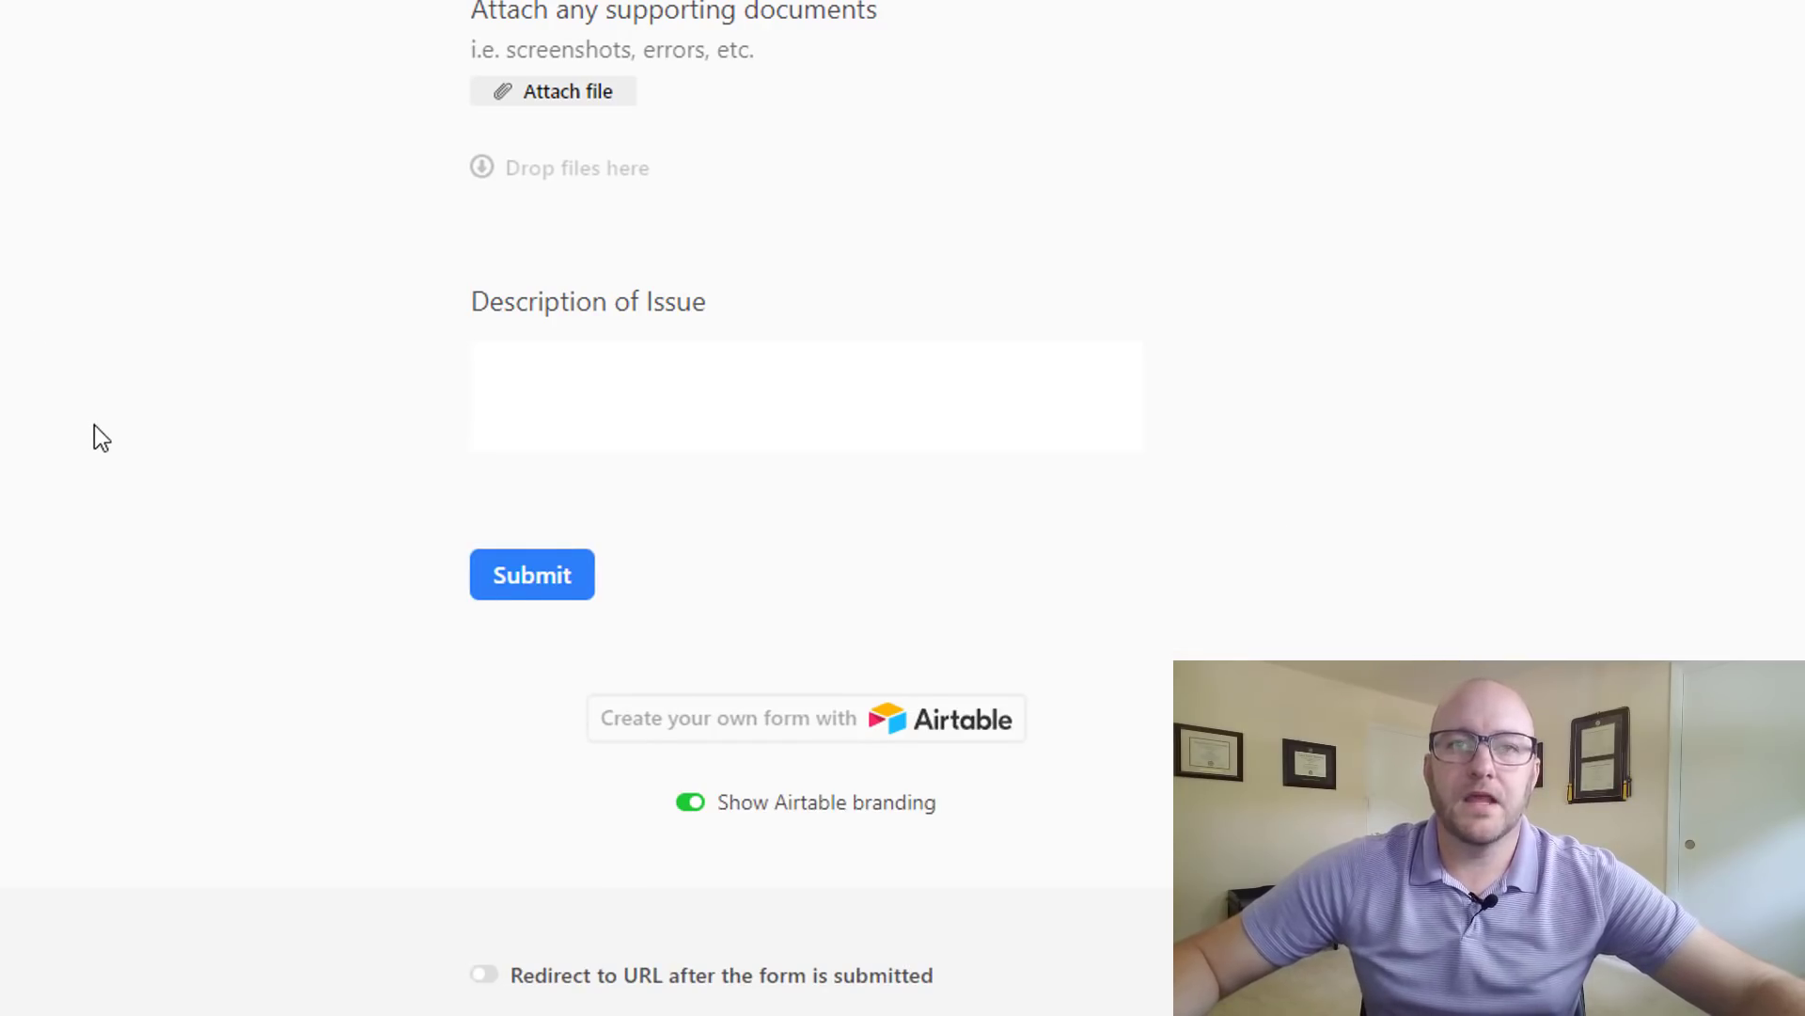
pyautogui.scroll(-5, 94, 425)
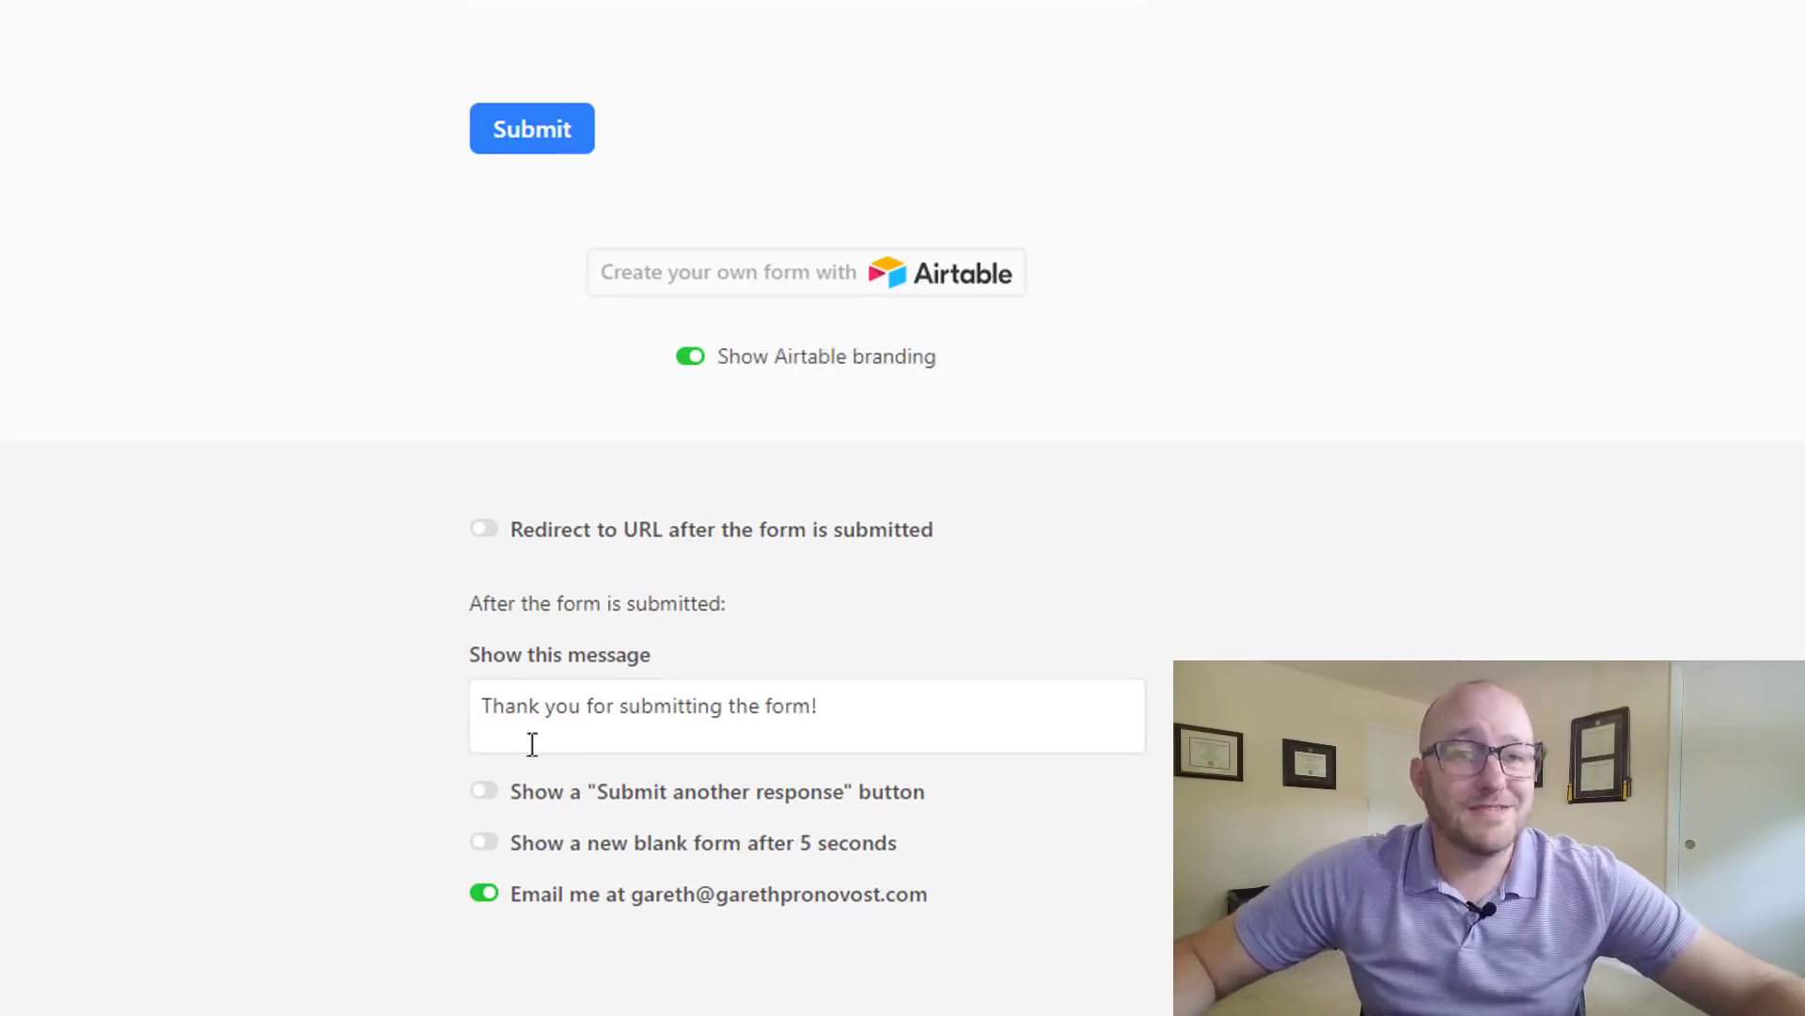
pyautogui.click(698, 364)
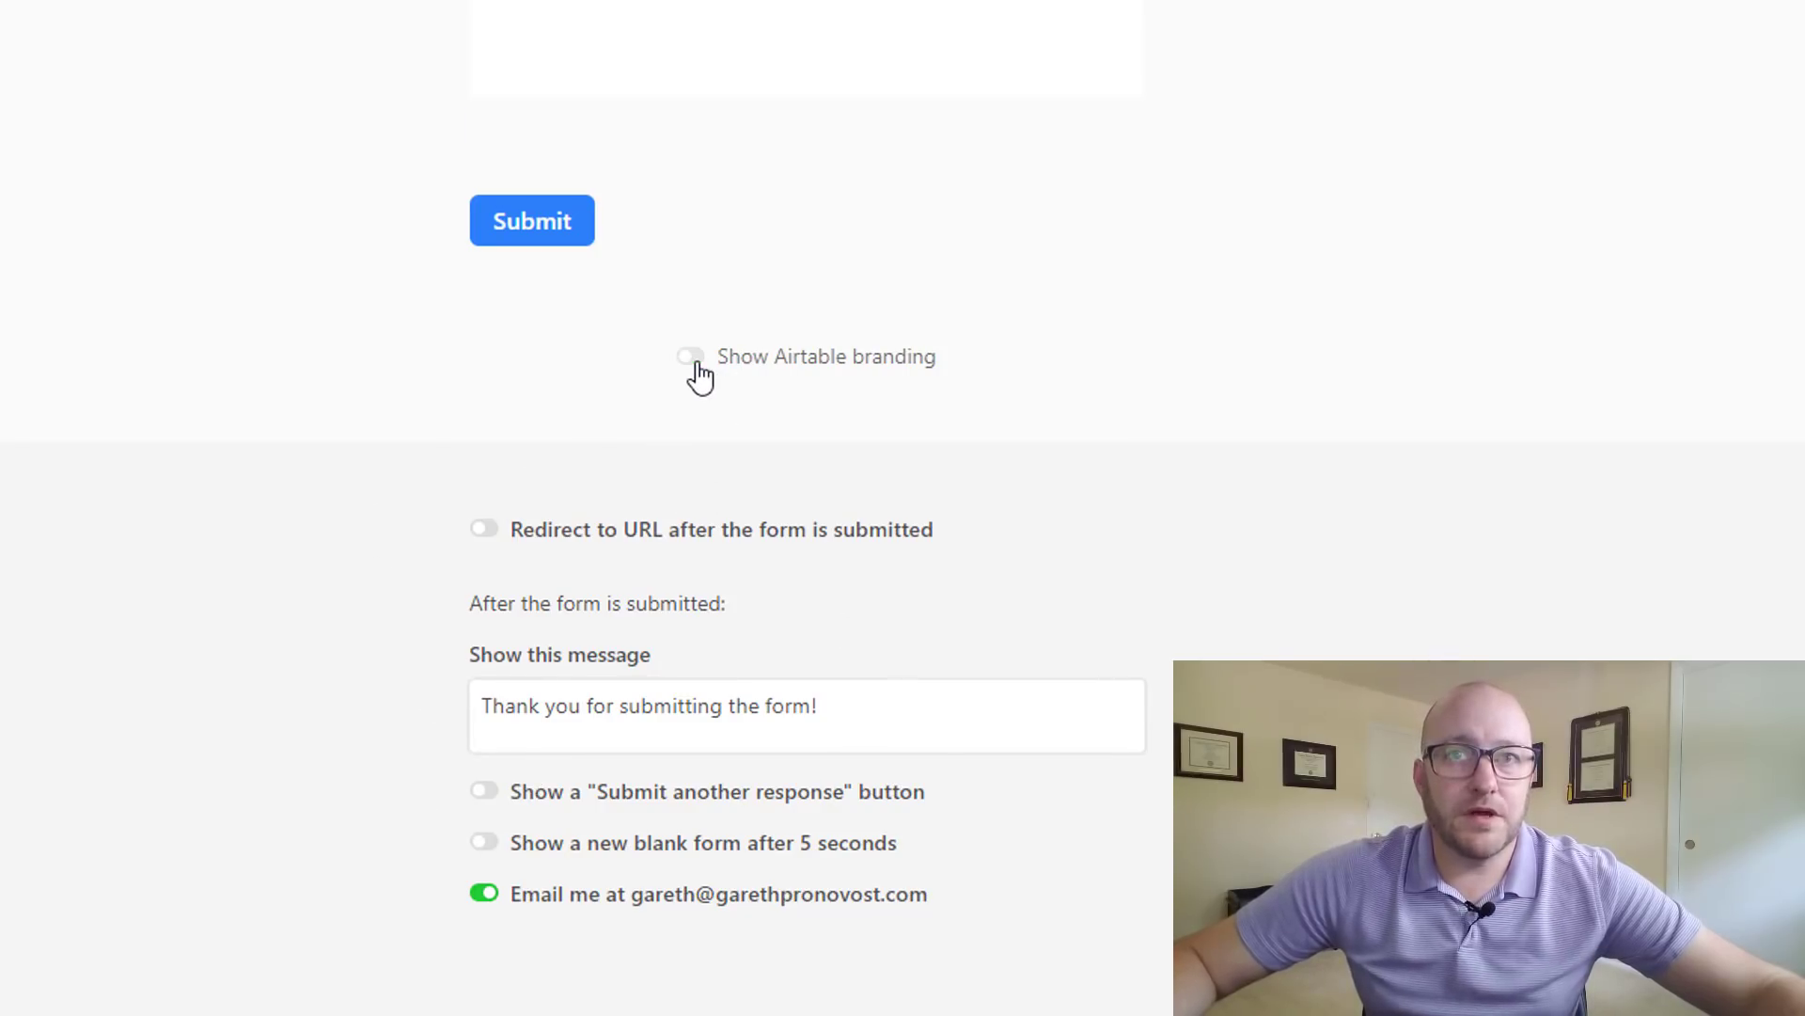
pyautogui.click(698, 364)
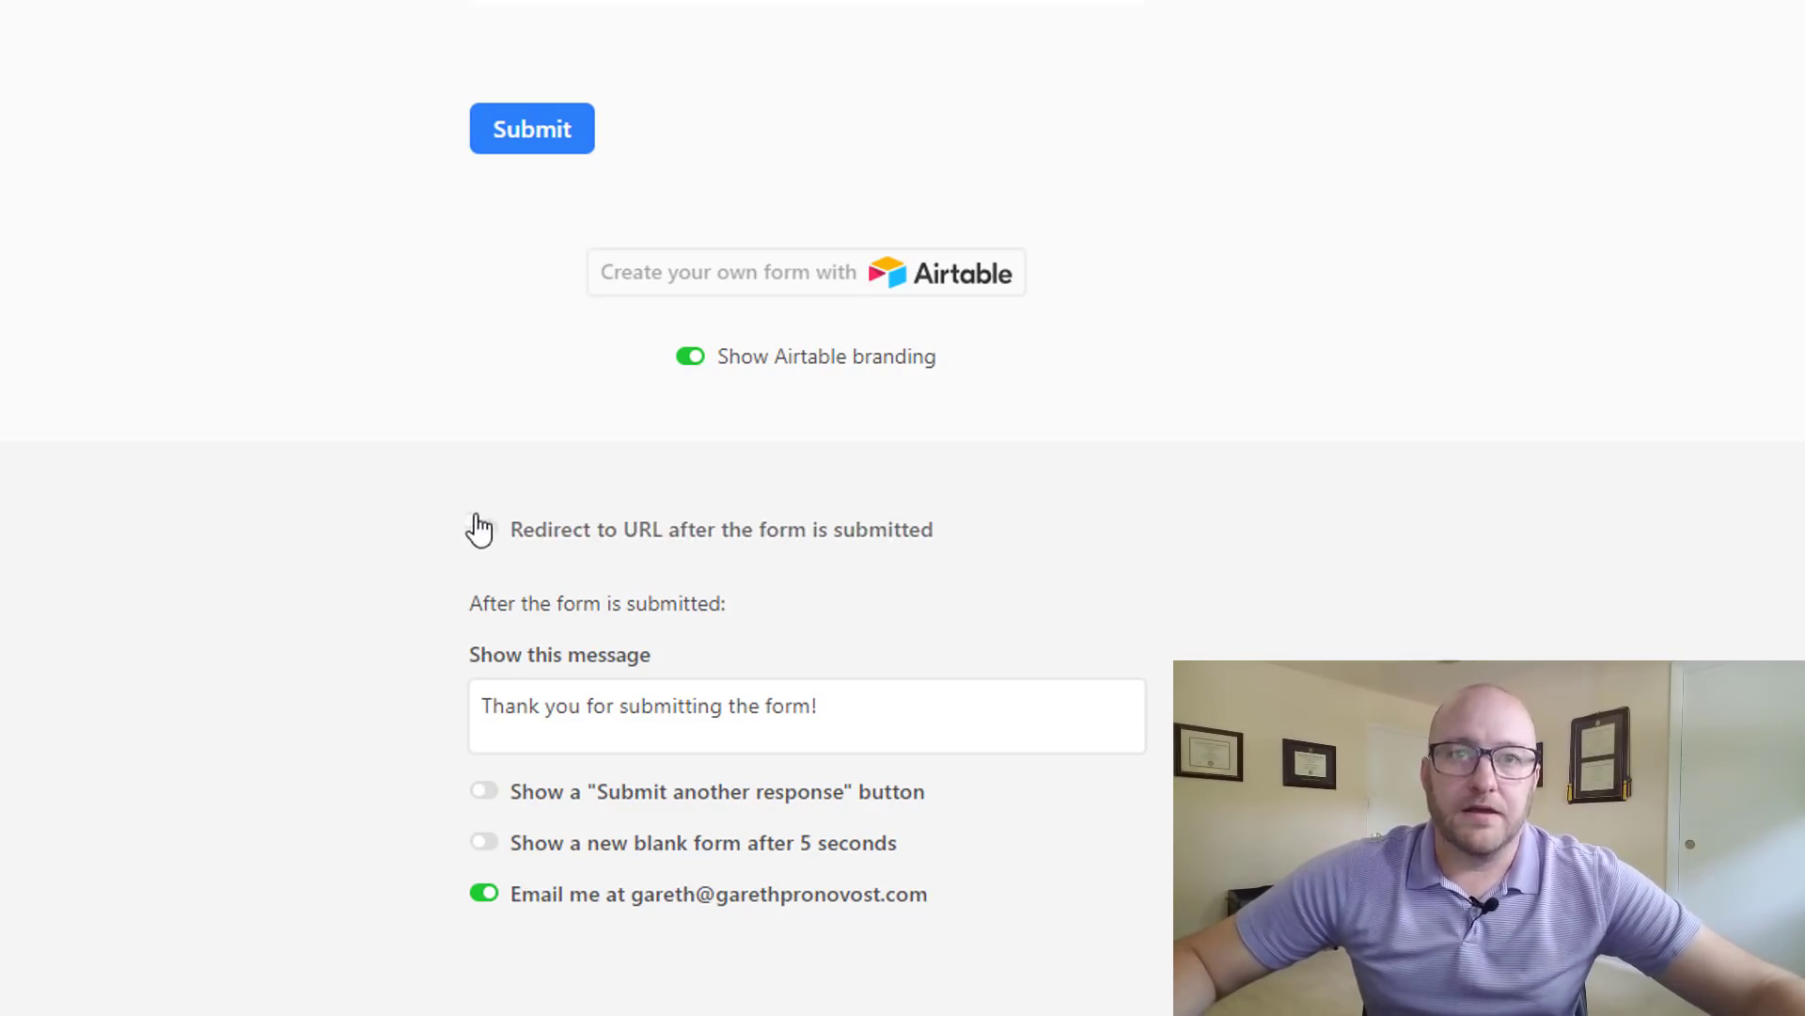
pyautogui.click(514, 717)
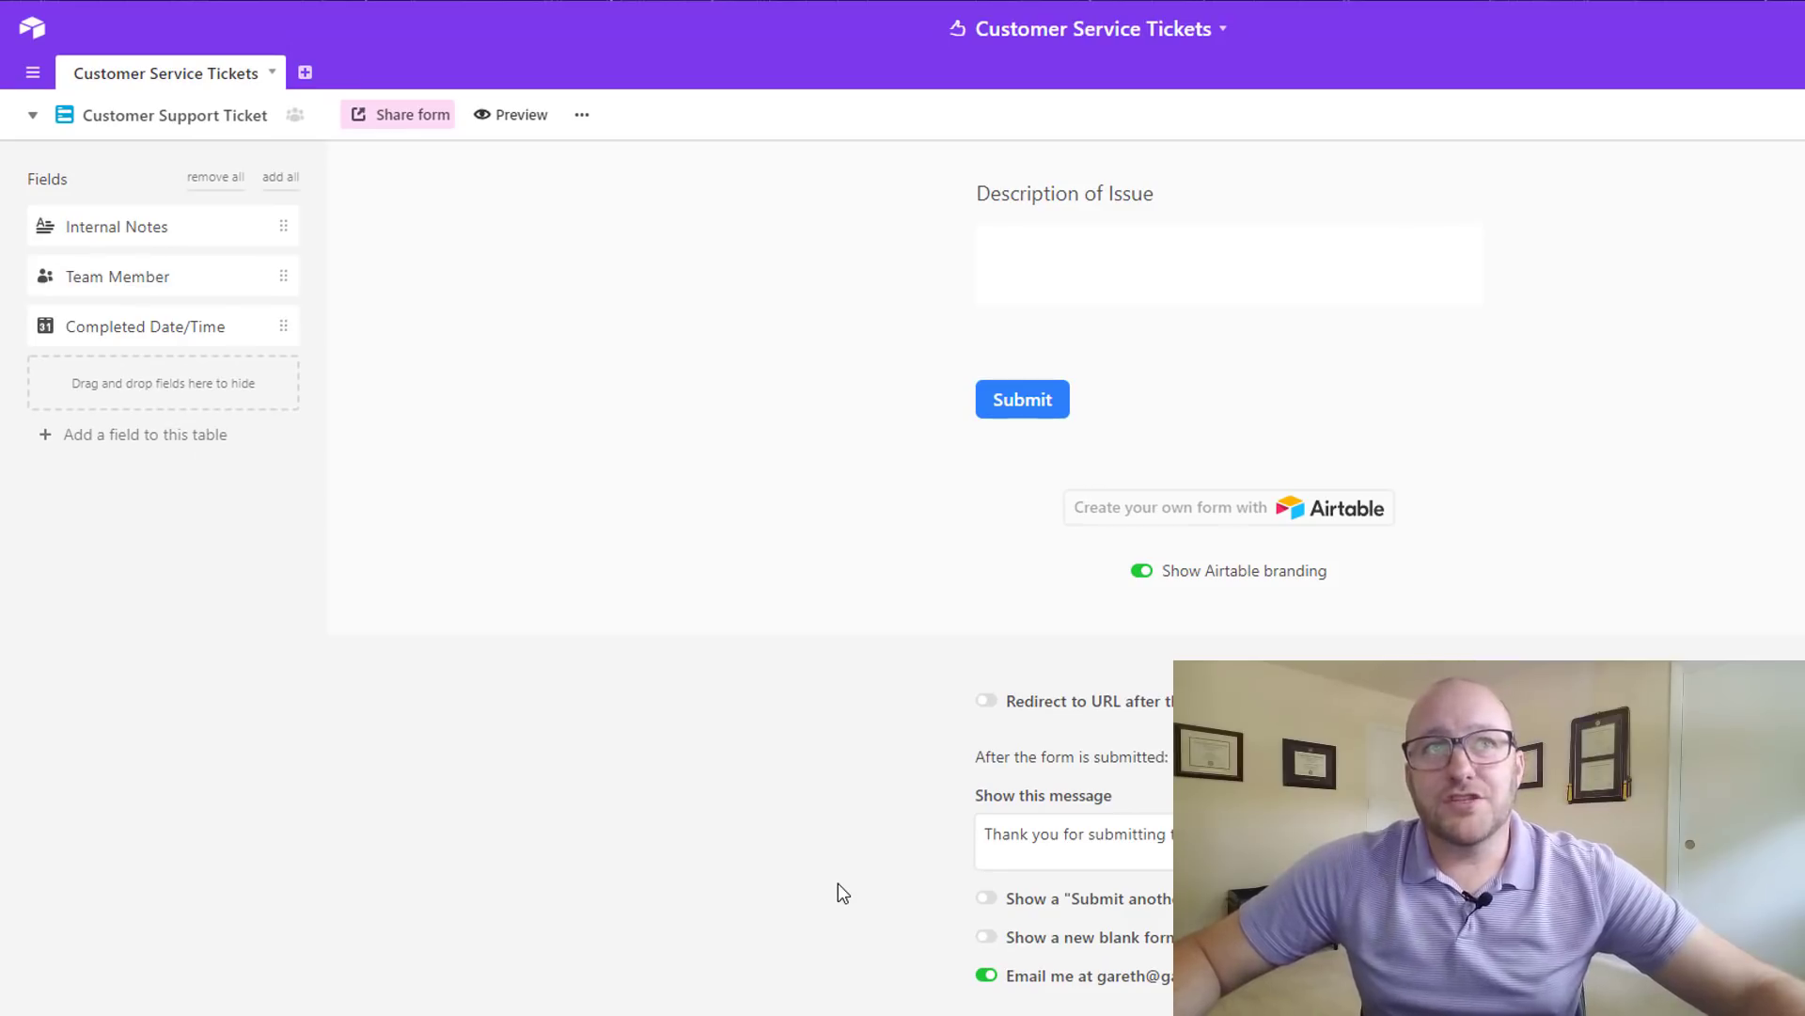
# - Open the form's share options and select the entire private share link URL
pyautogui.click(419, 126)
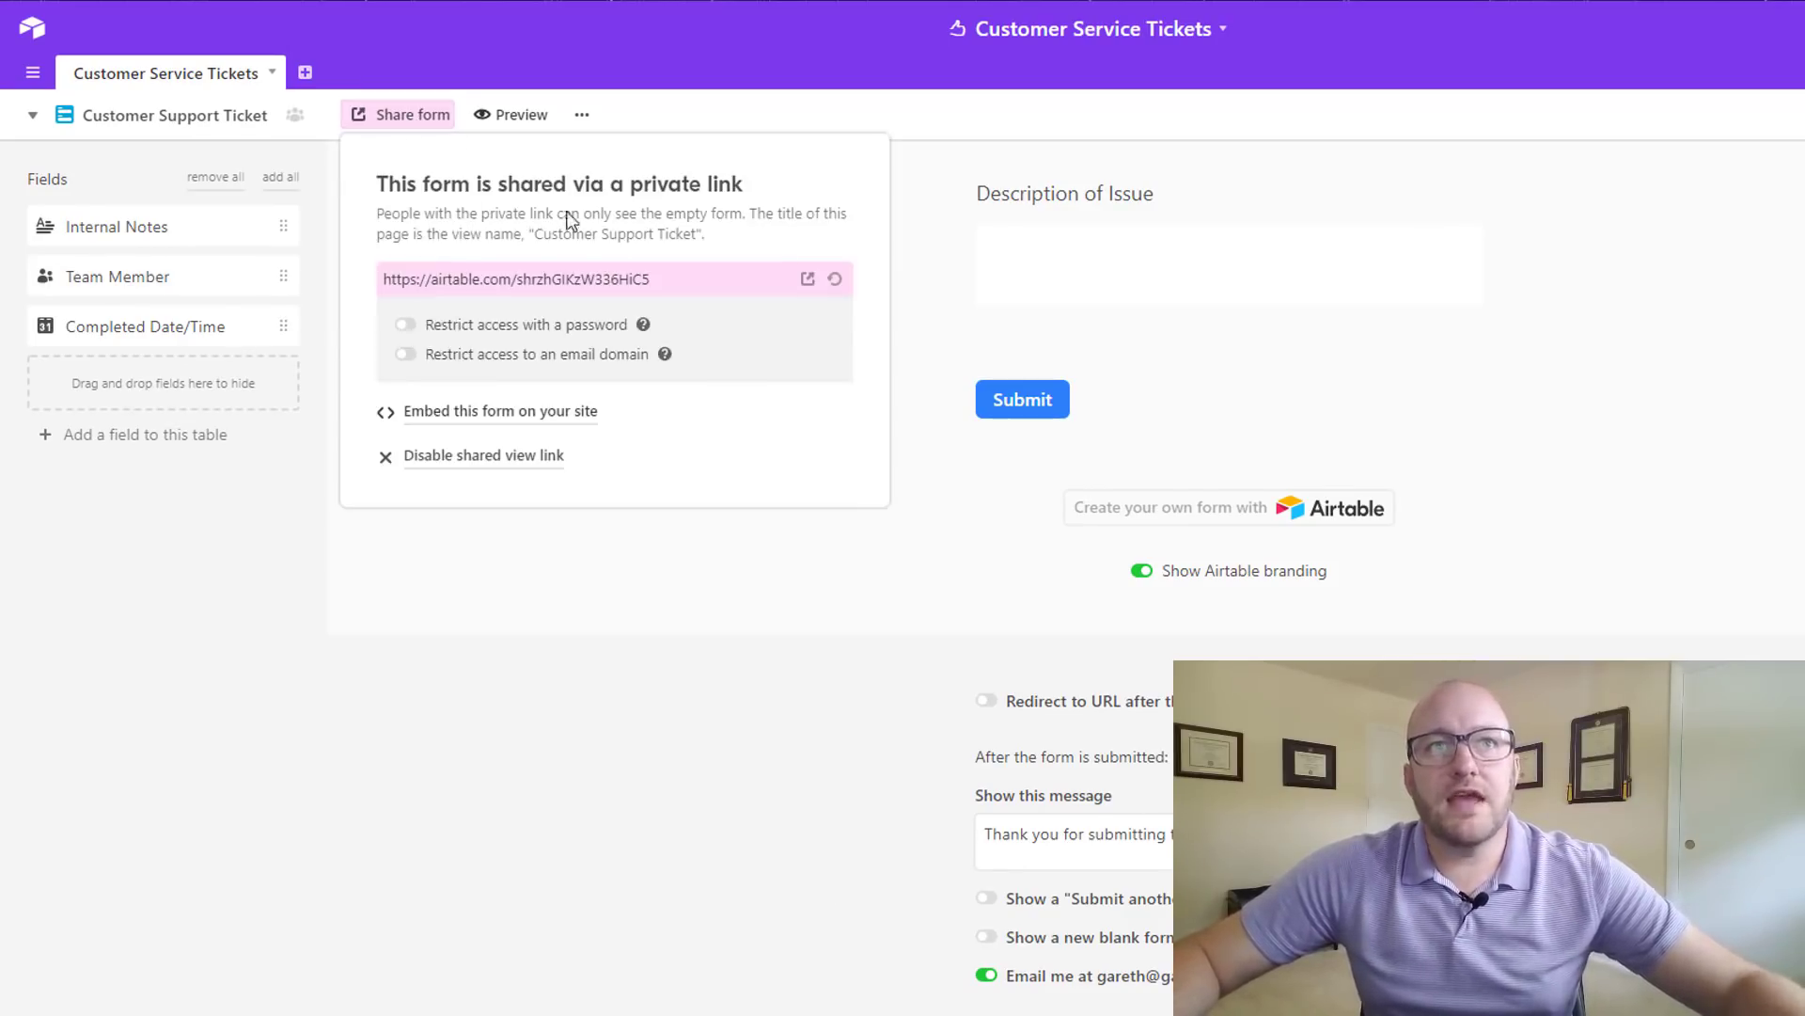
pyautogui.click(516, 280)
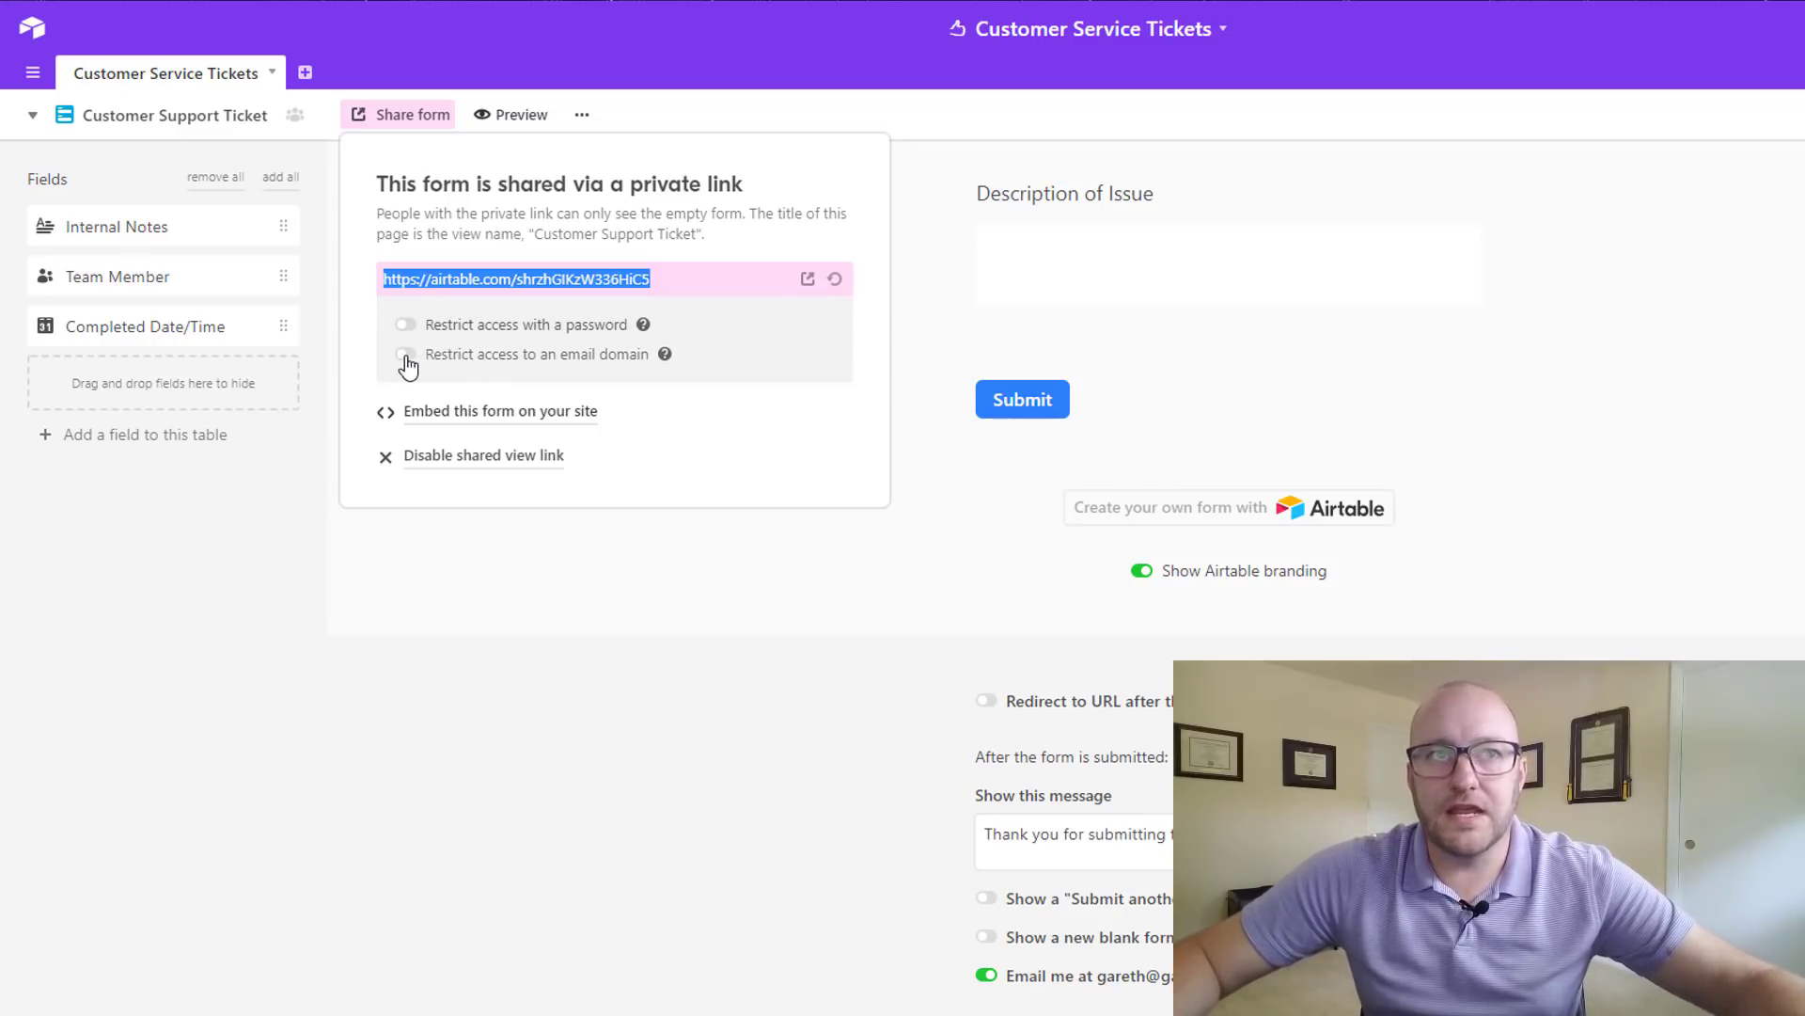
pyautogui.click(484, 280)
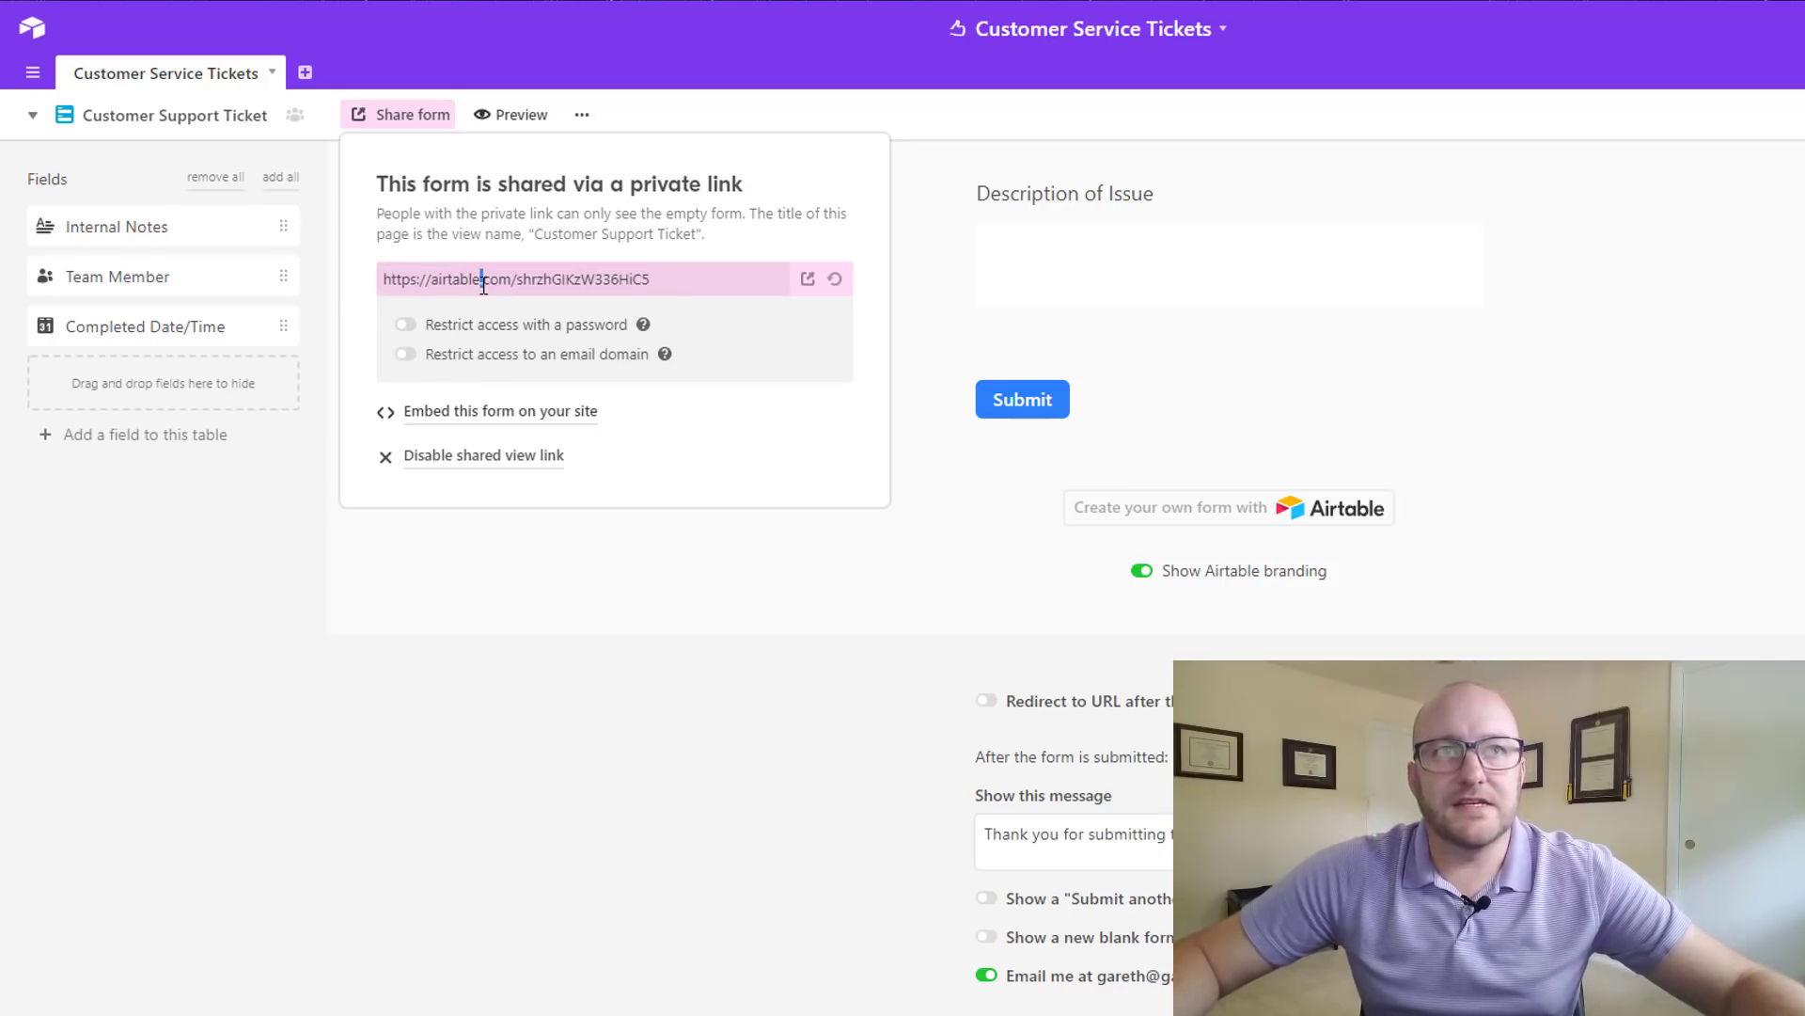
pyautogui.tripleClick(544, 293)
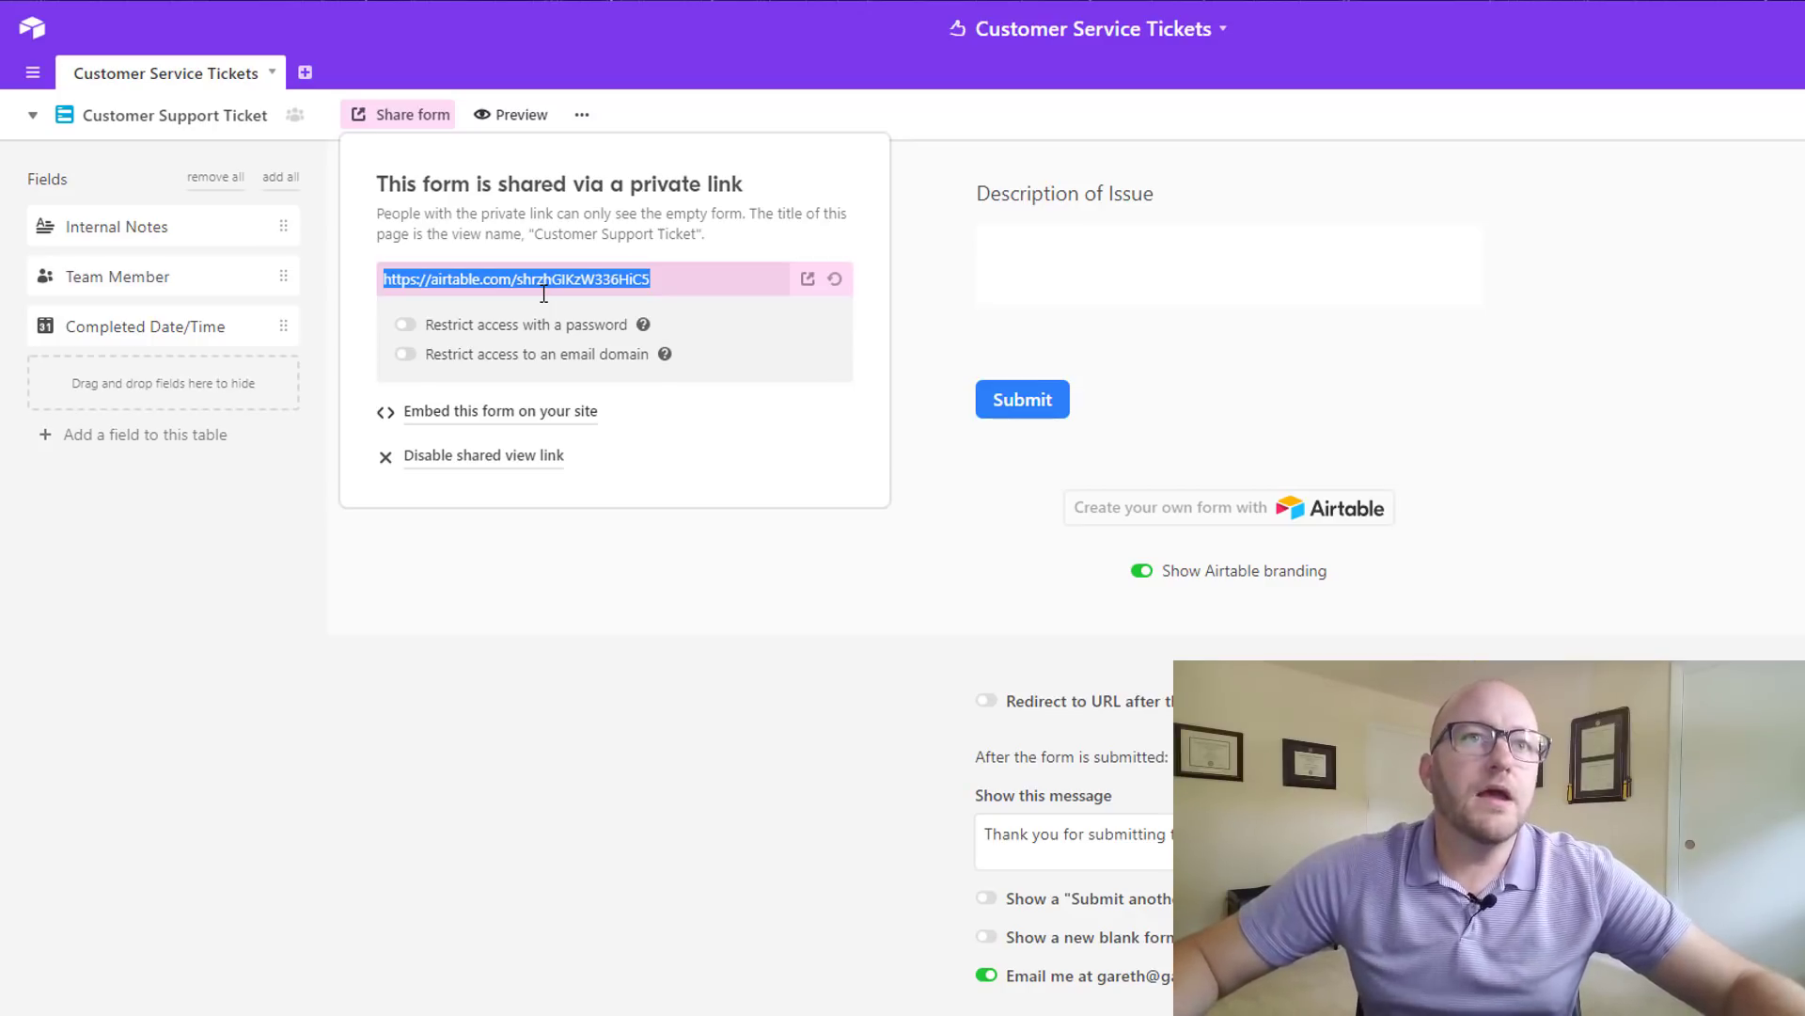
# - Open 'Embed this form on your site' and select all of the iframe embed code
pyautogui.click(514, 430)
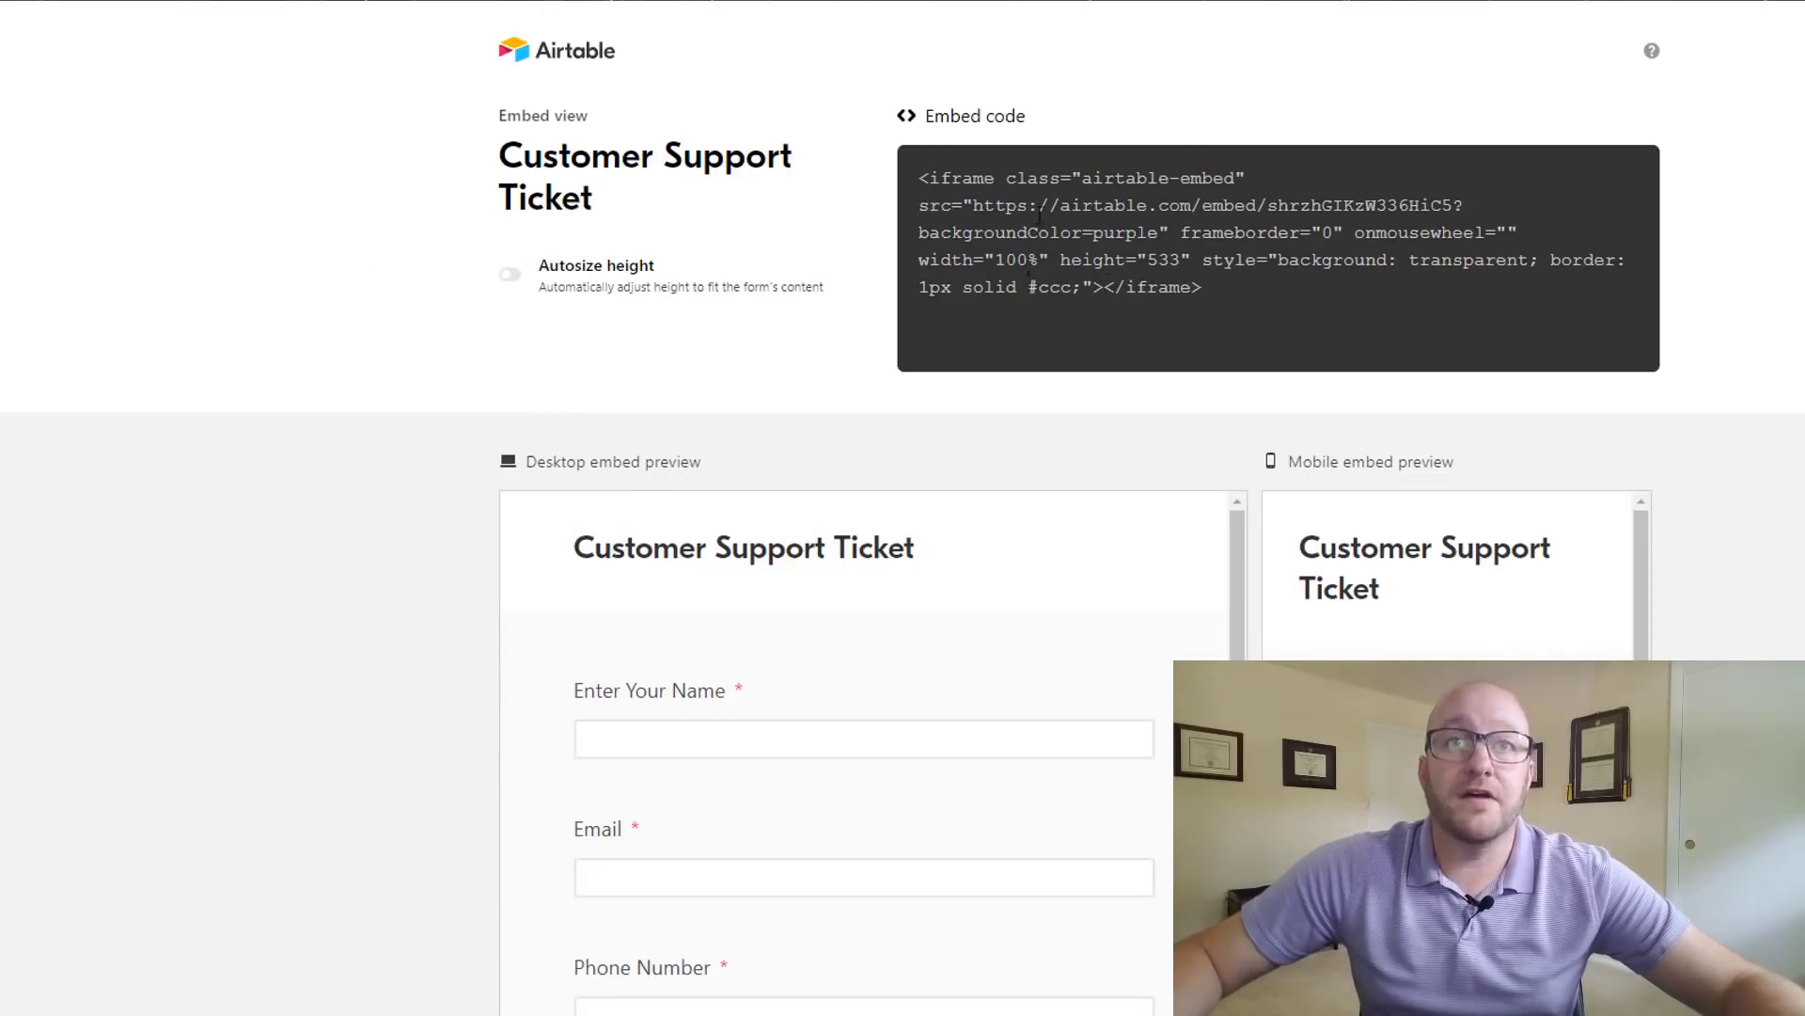
pyautogui.click(1268, 242)
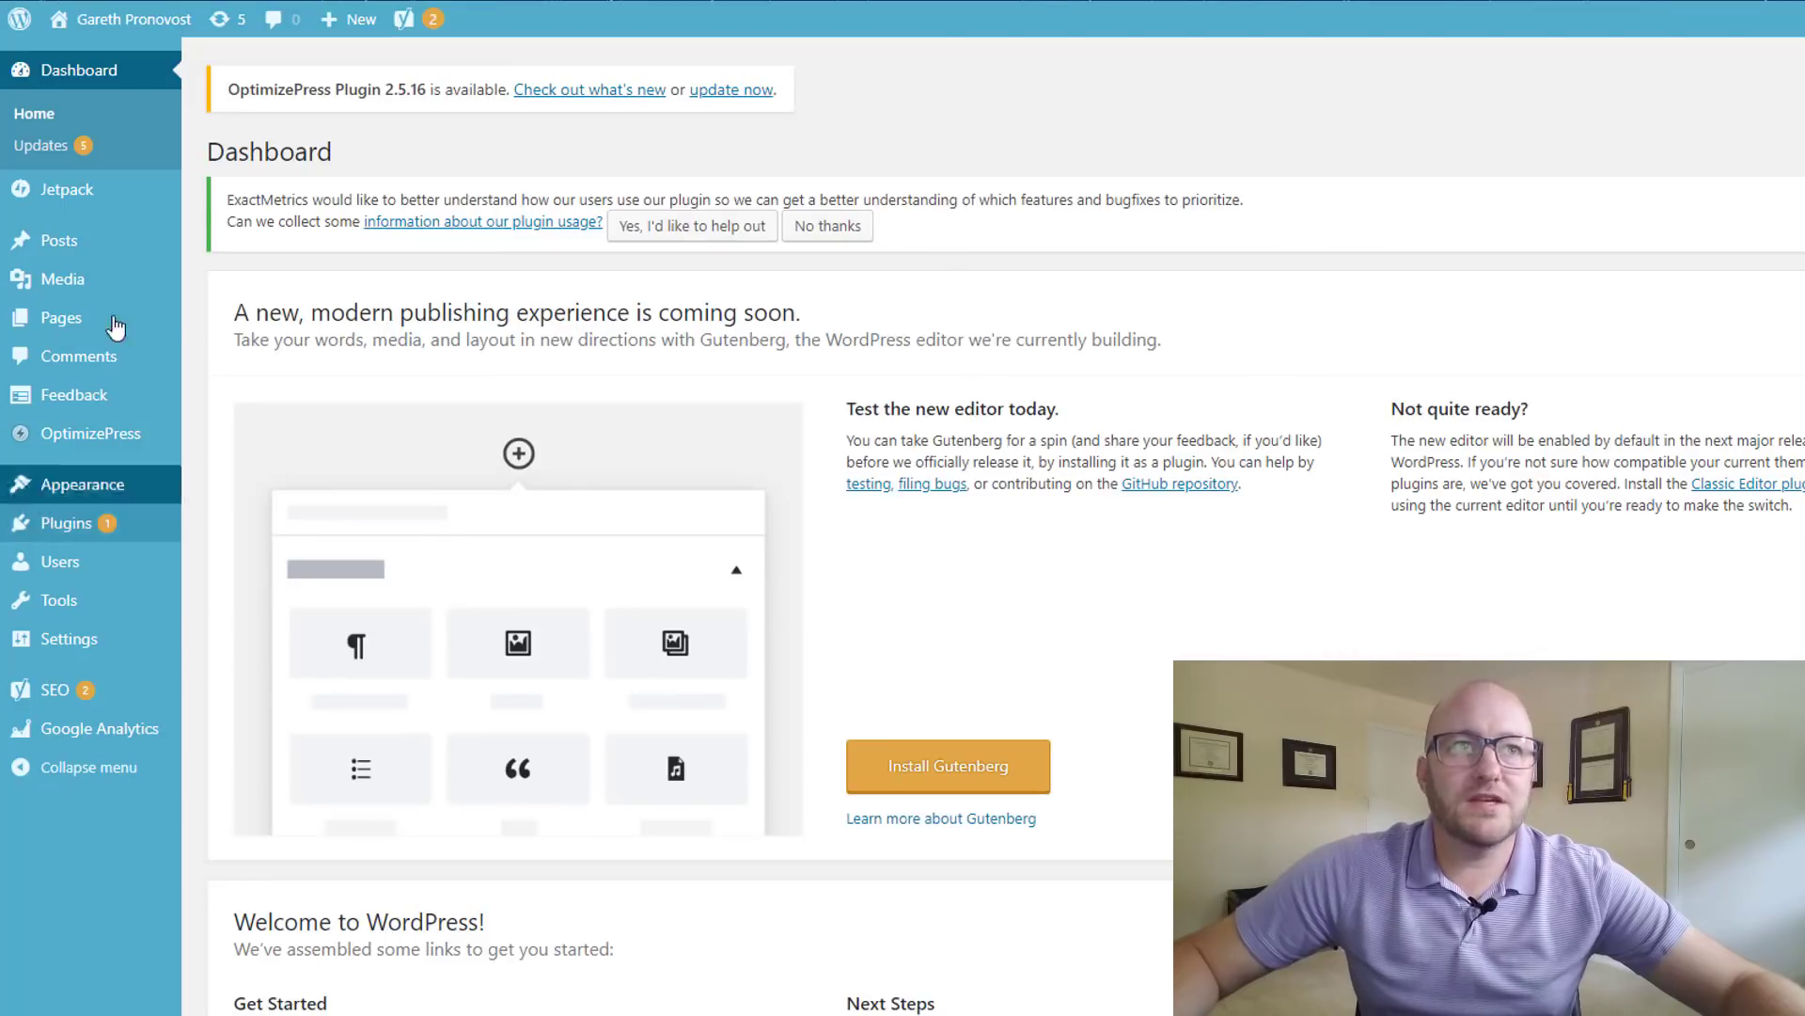
# - Add a new page titled 'Customer Support' and paste the iframe code into its Text tab
pyautogui.moveTo(98, 281)
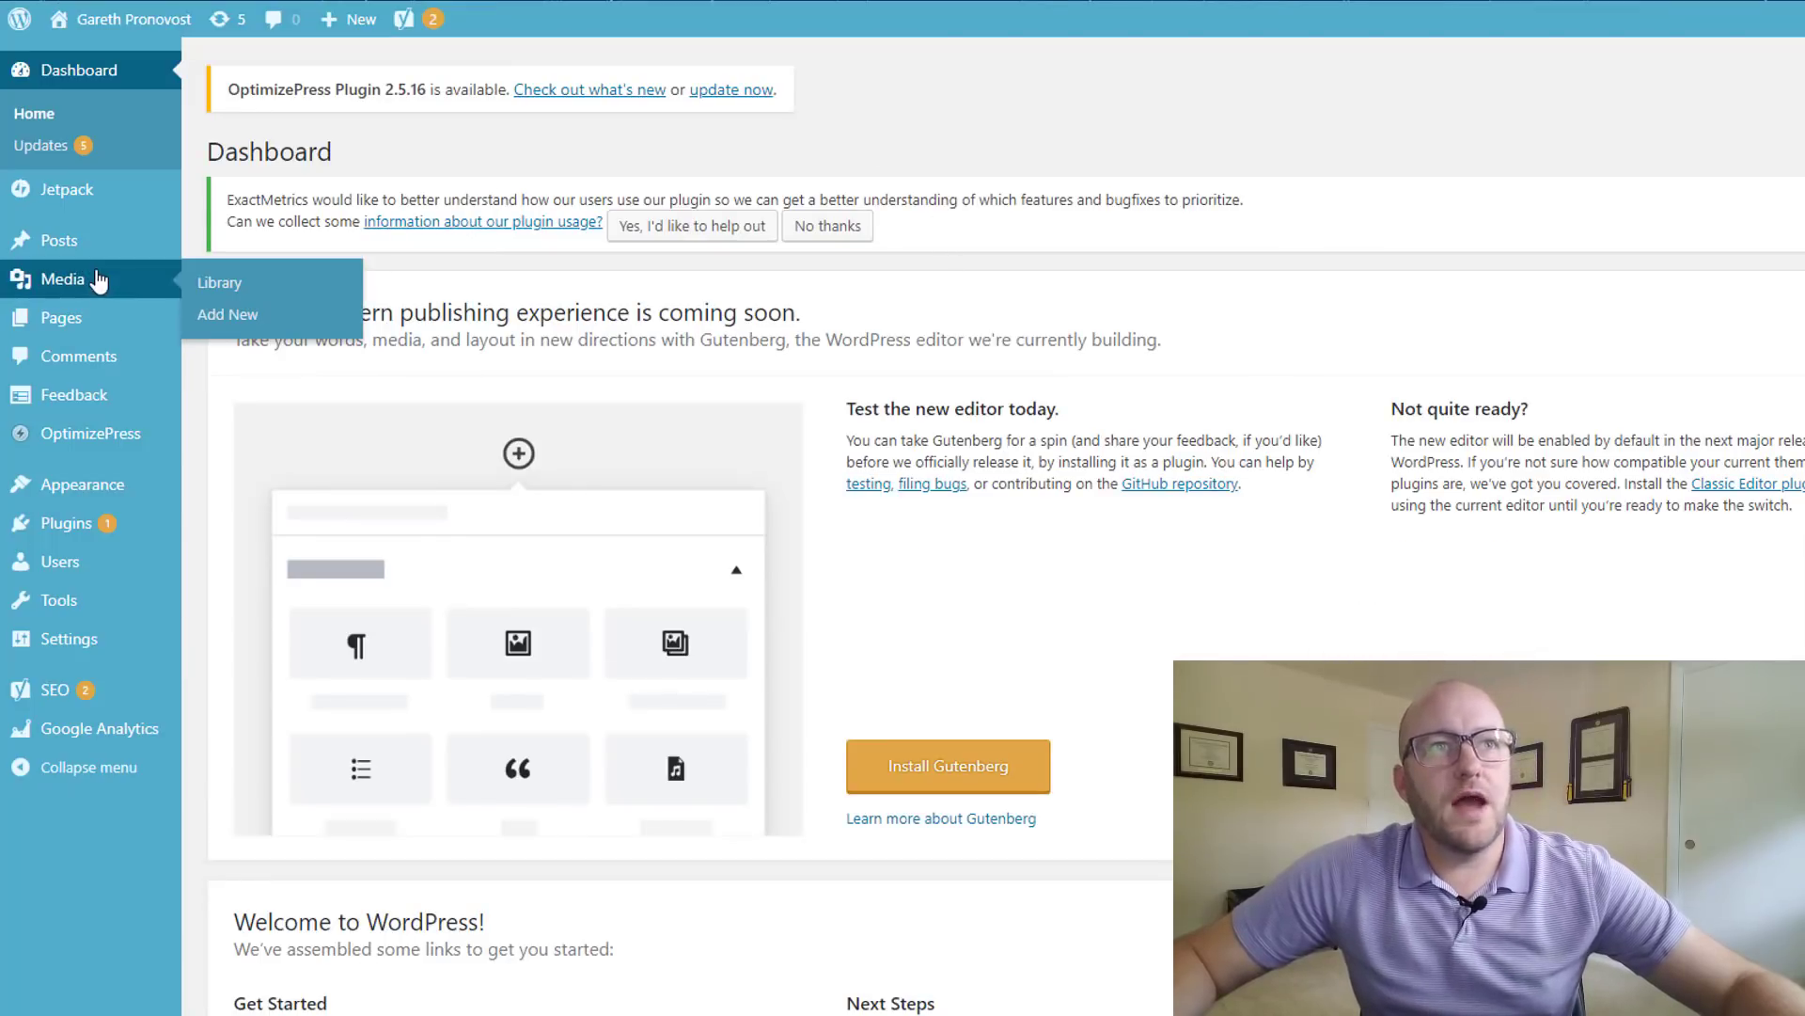
pyautogui.moveTo(84, 331)
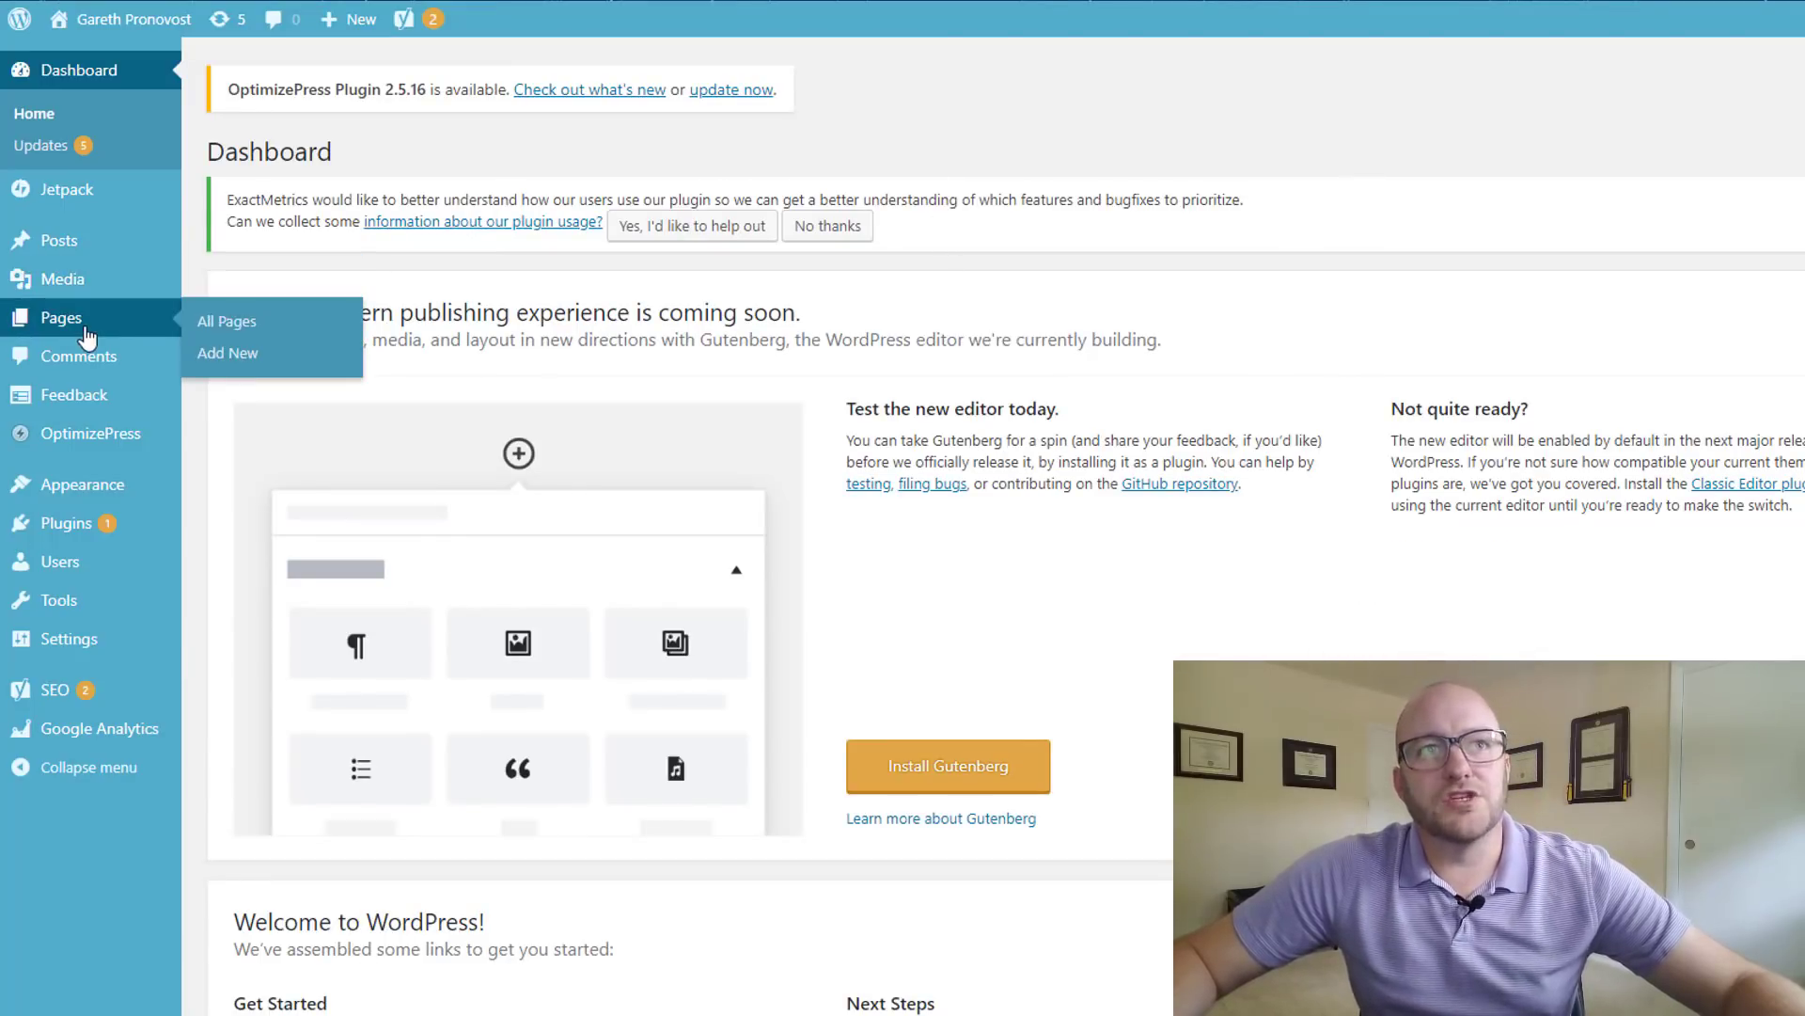
pyautogui.click(242, 356)
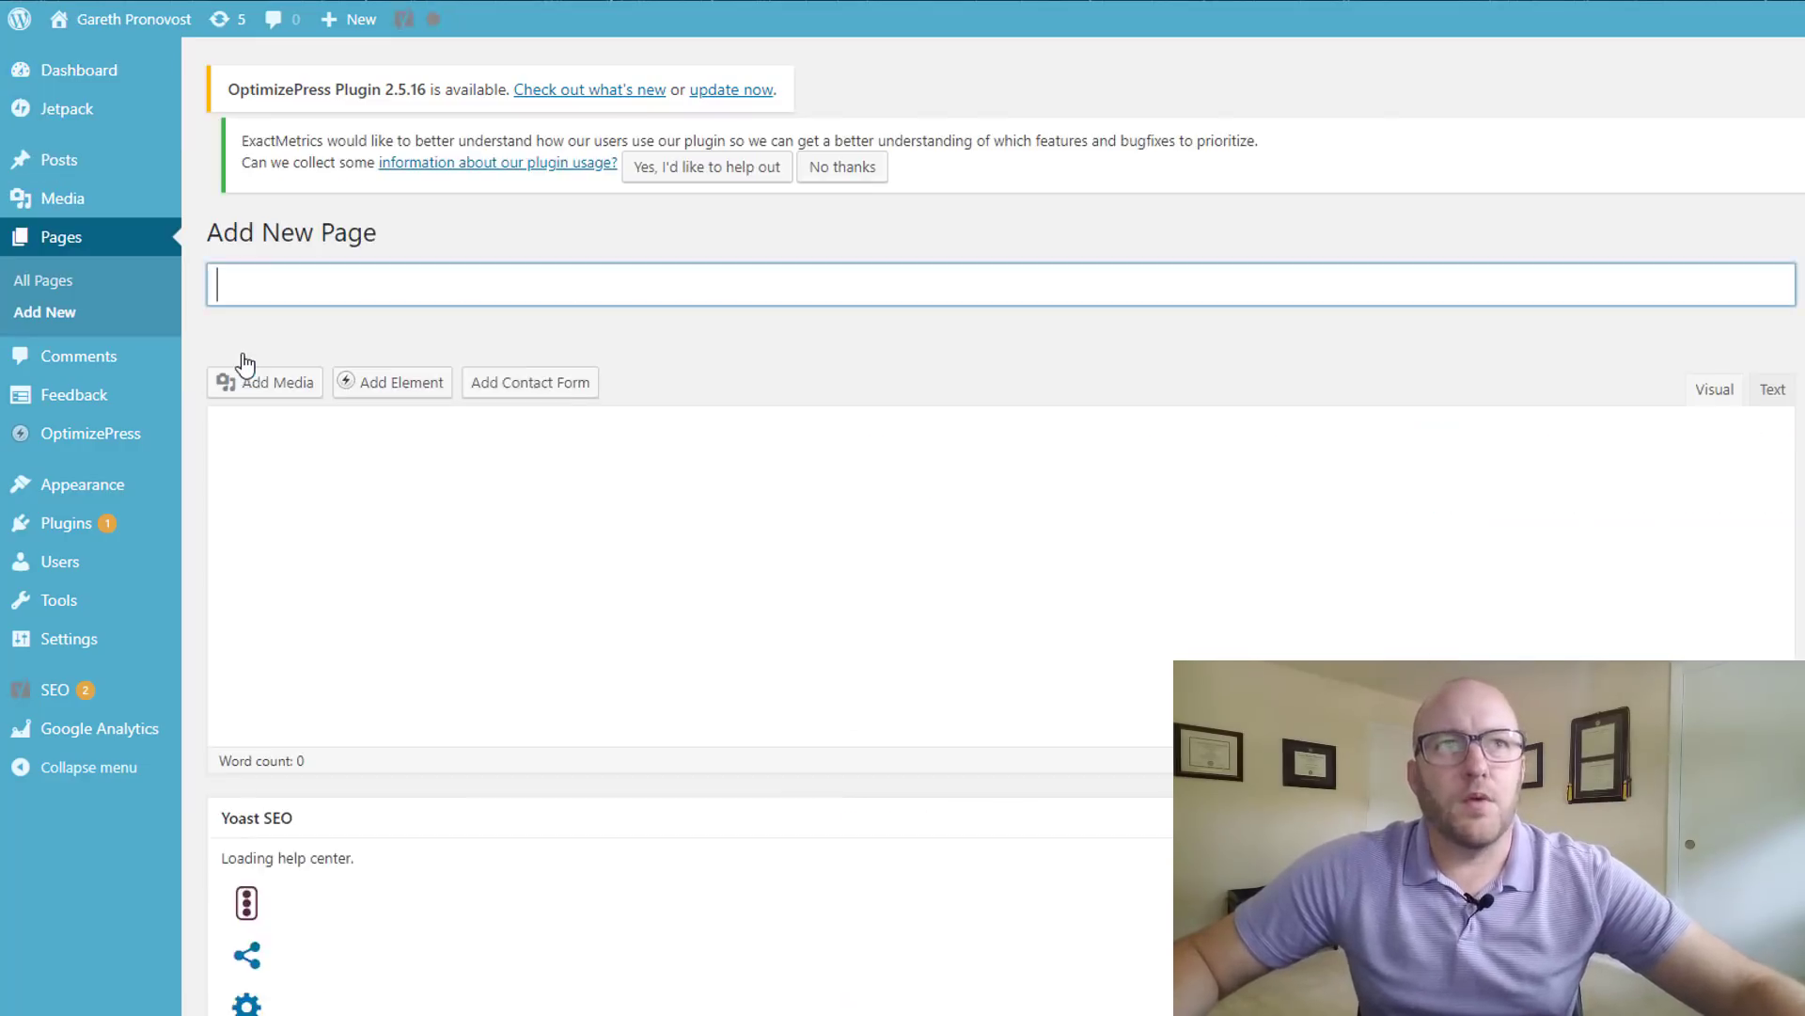
pyautogui.write('Customer Support')
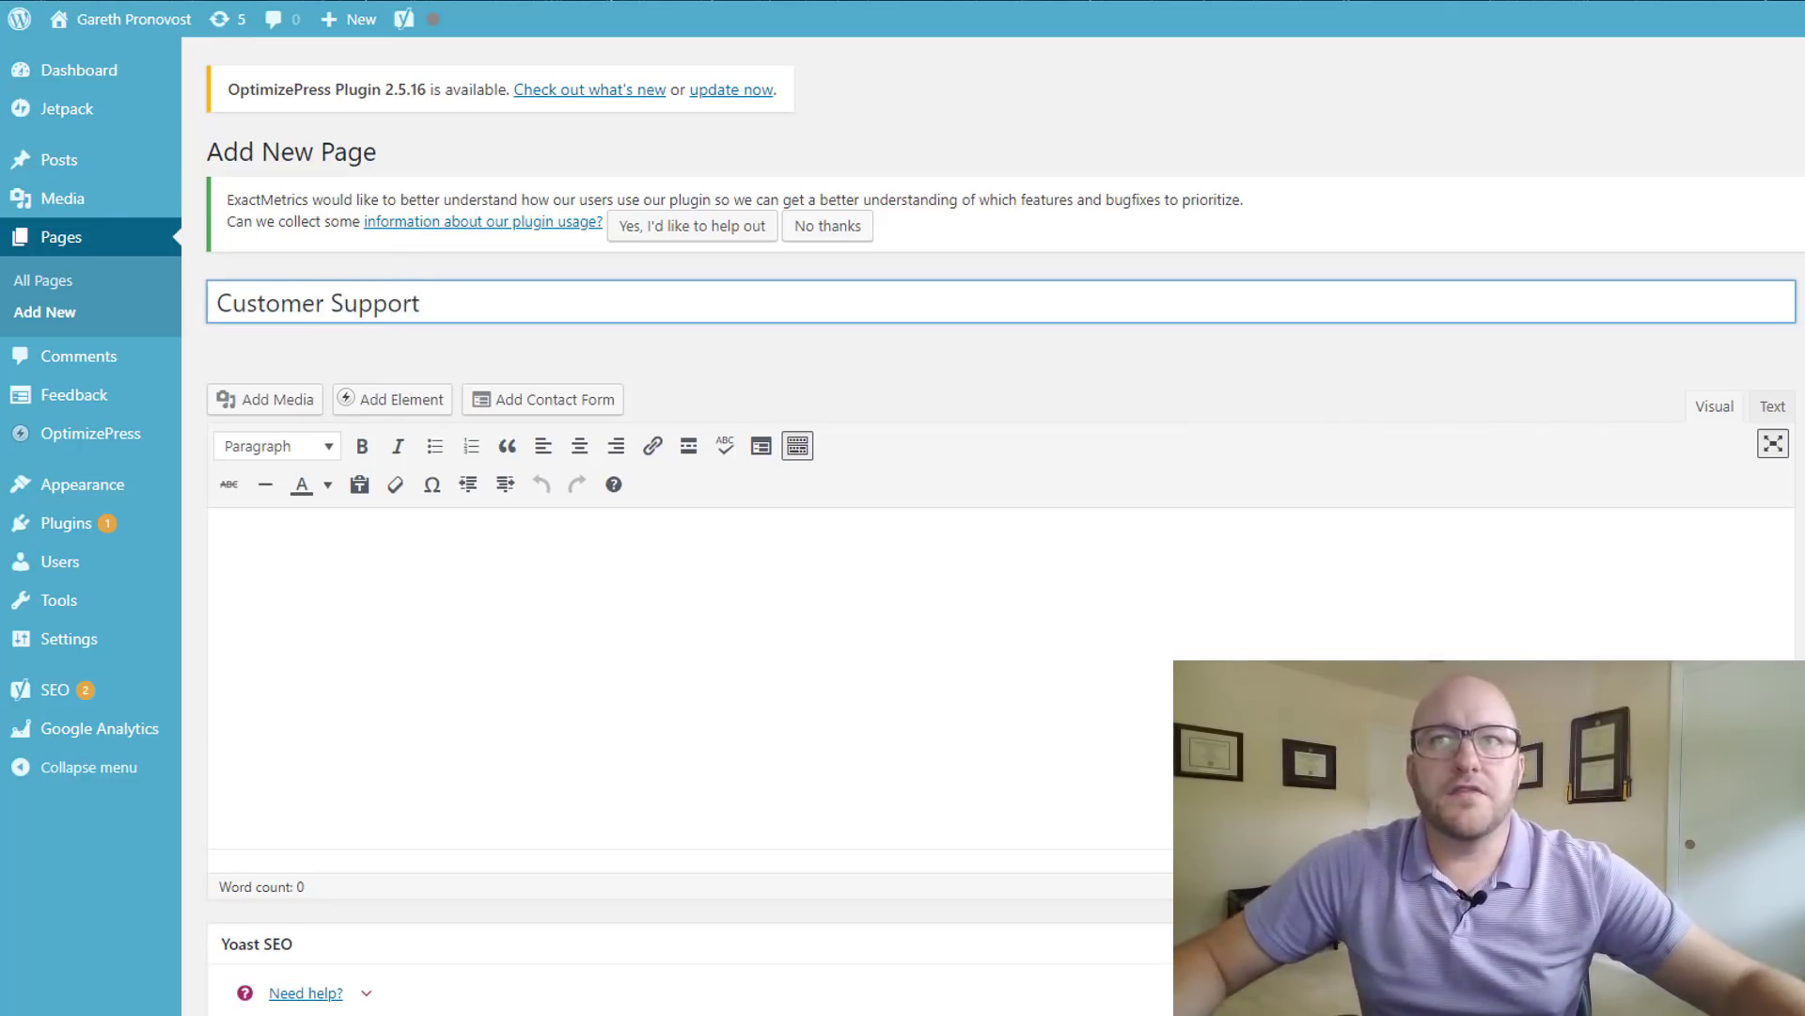
pyautogui.click(1772, 406)
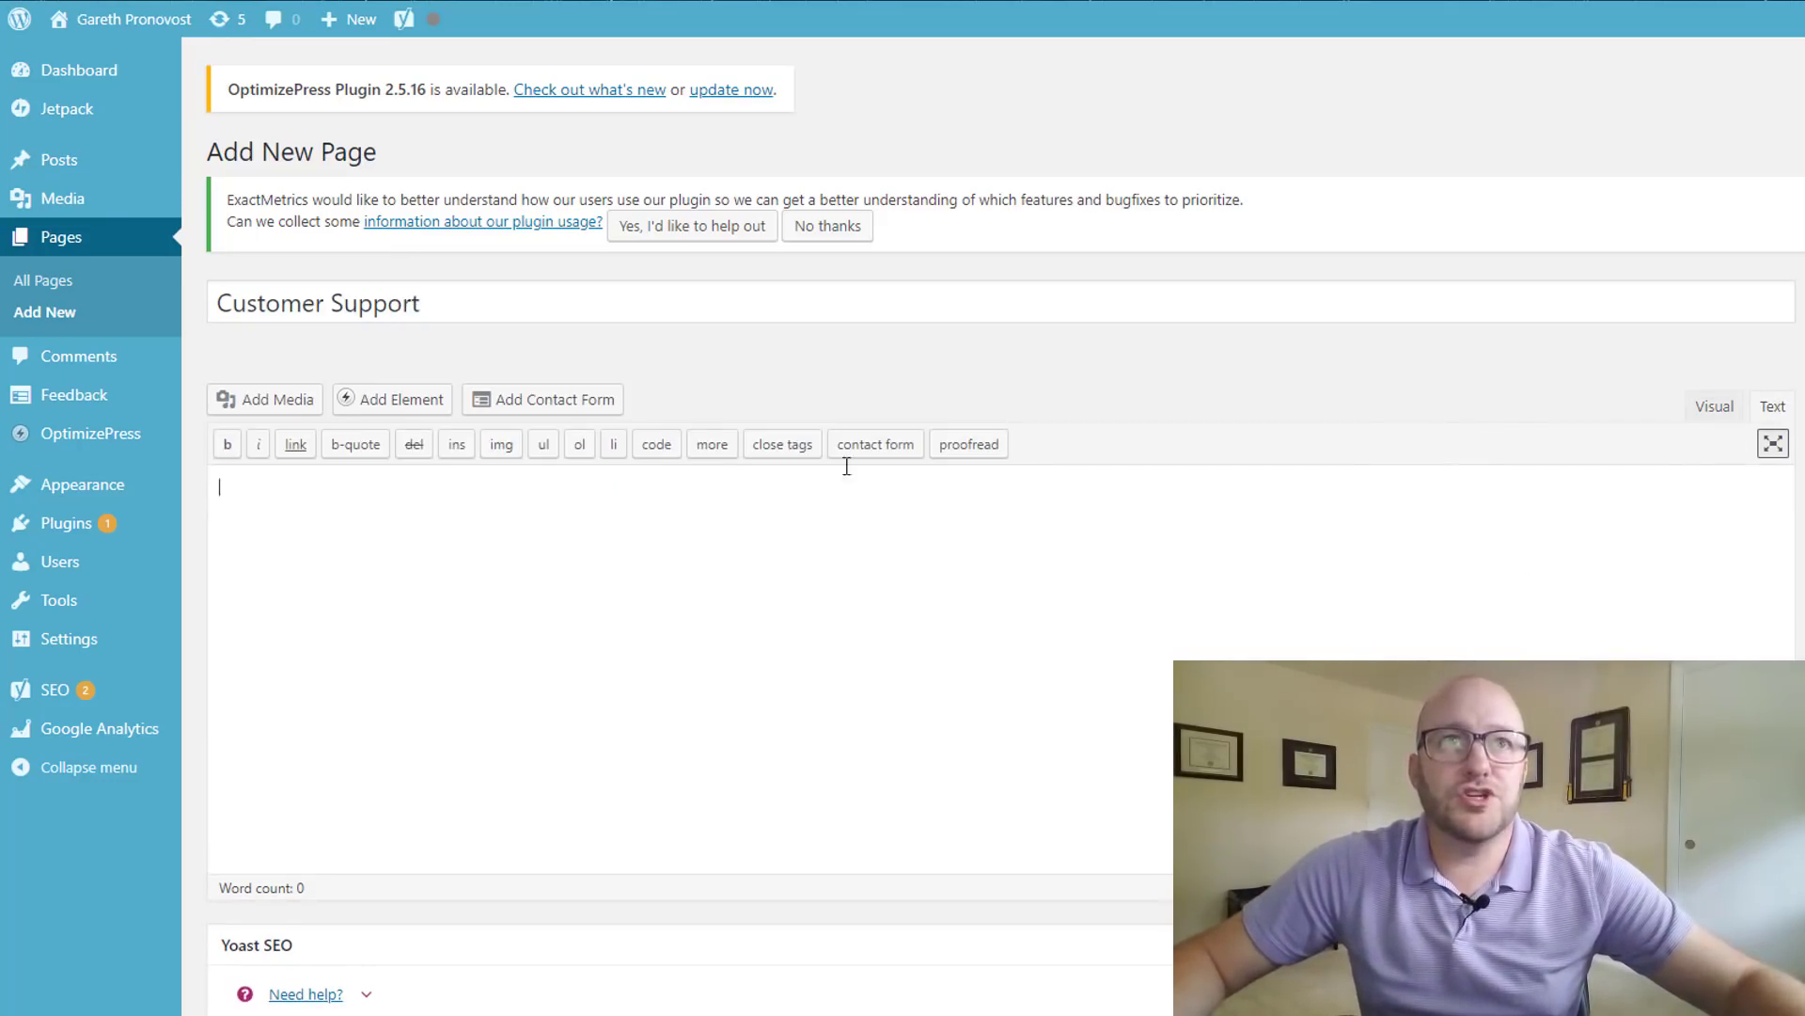
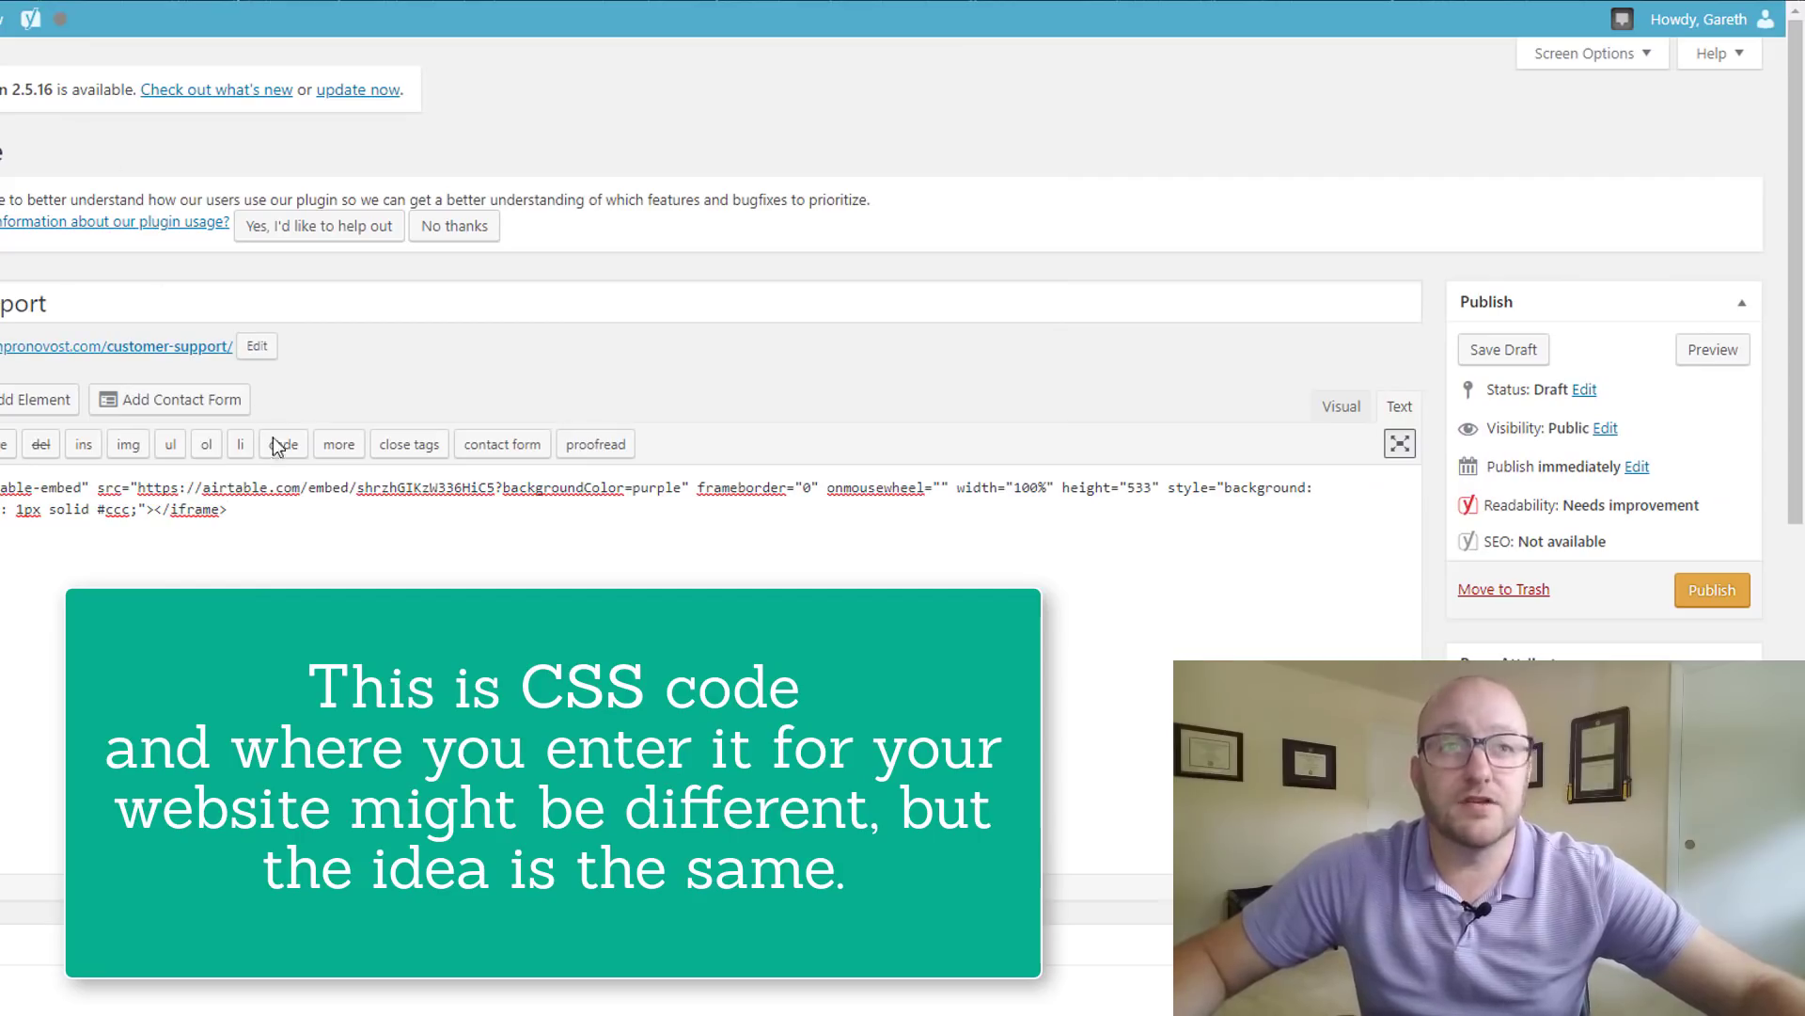
# - Publish the Customer Support page and load its live customer-support URL in the browser
pyautogui.click(1712, 604)
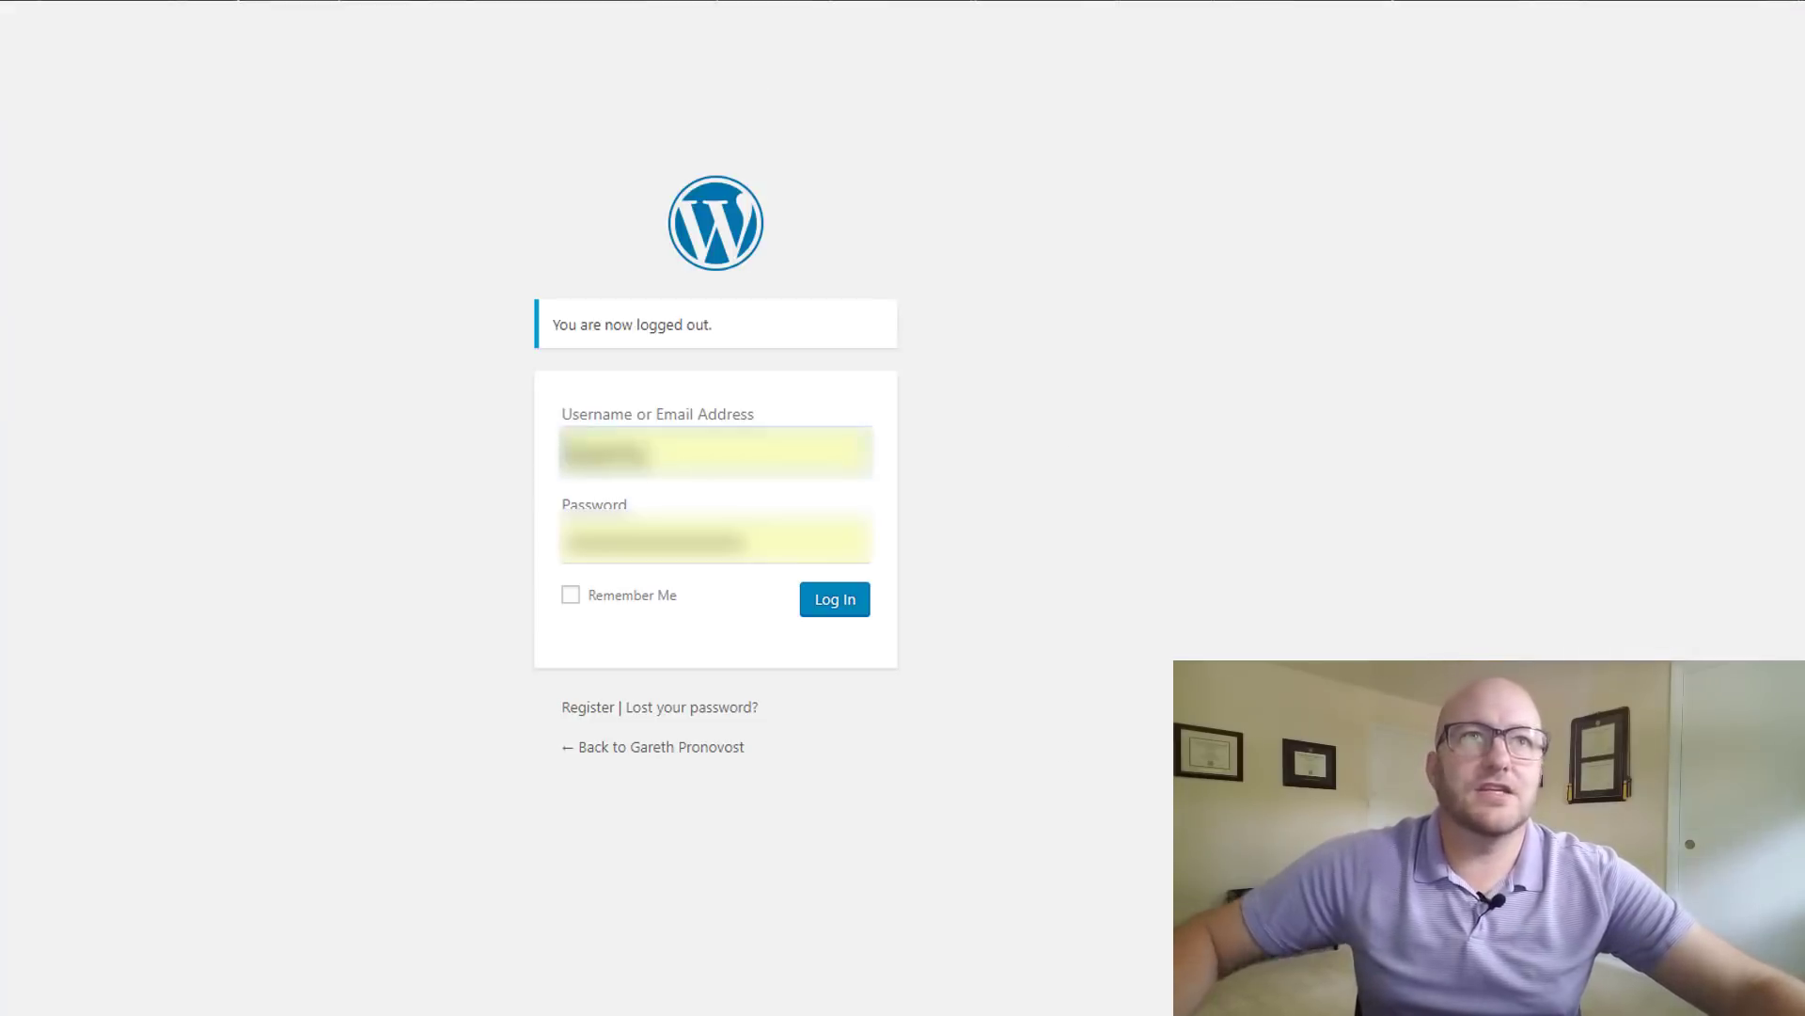
pyautogui.write('gare')
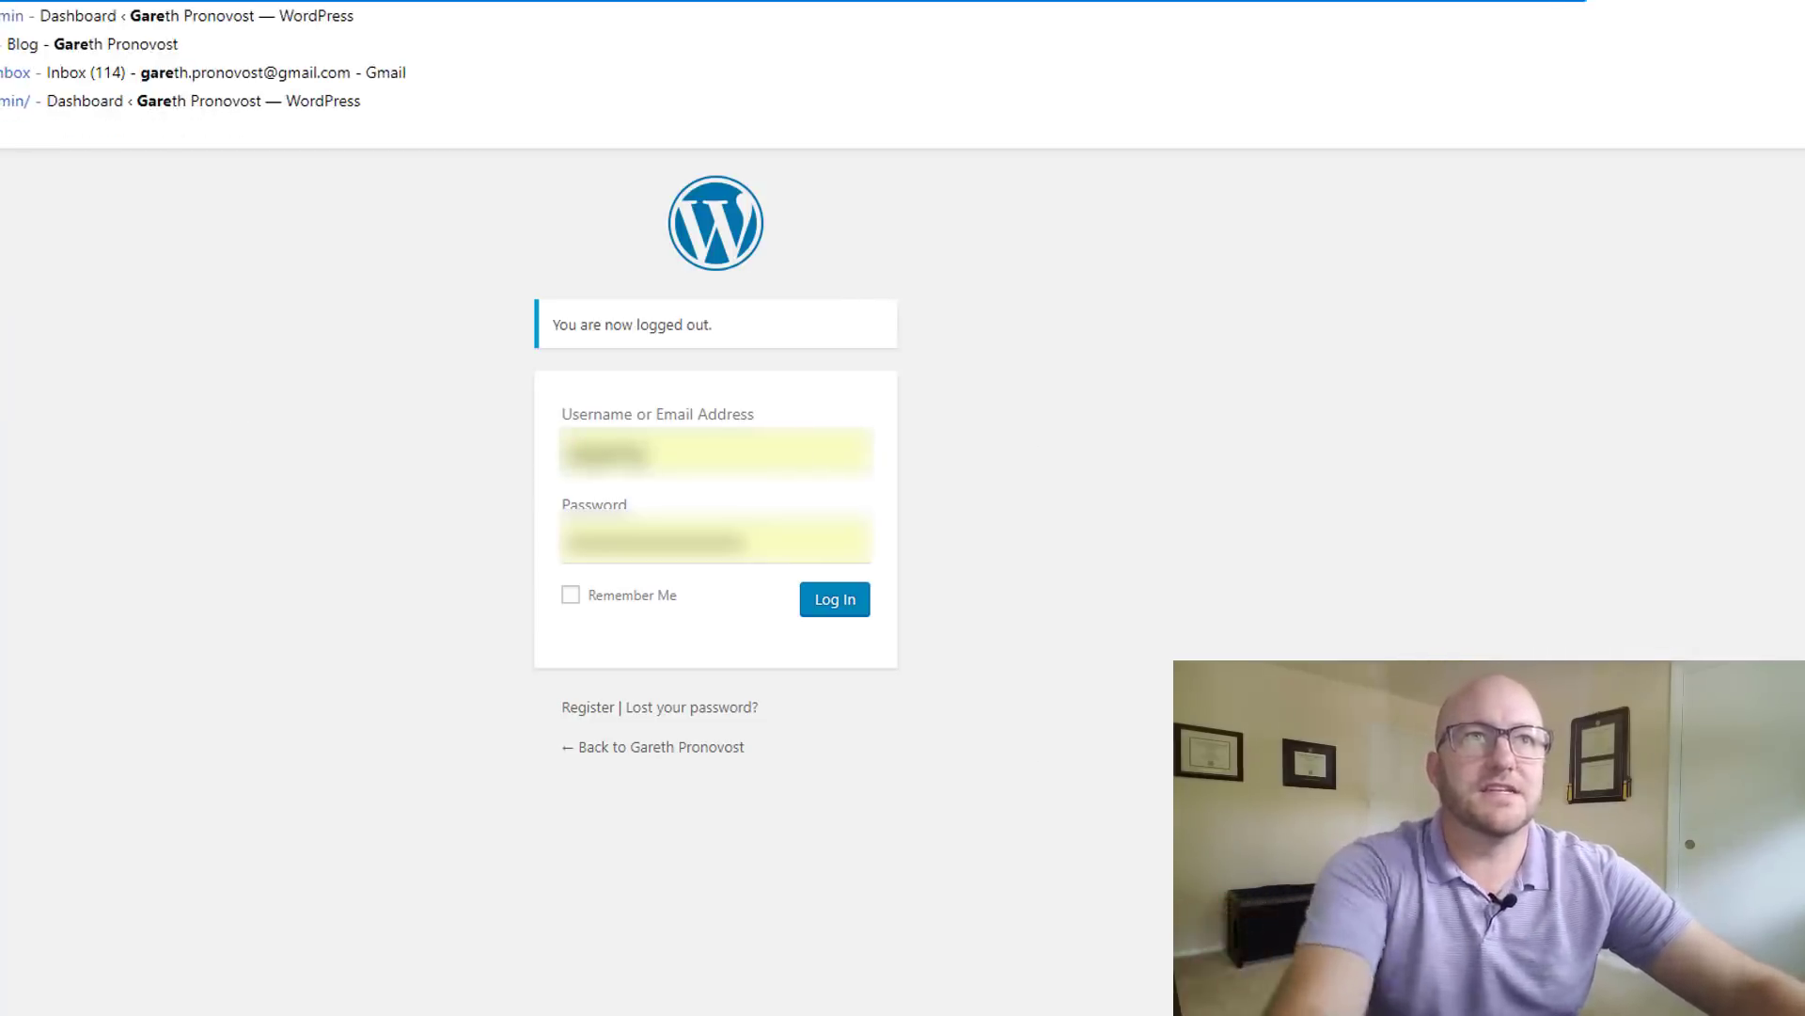
pyautogui.write('thpronovost.com/')
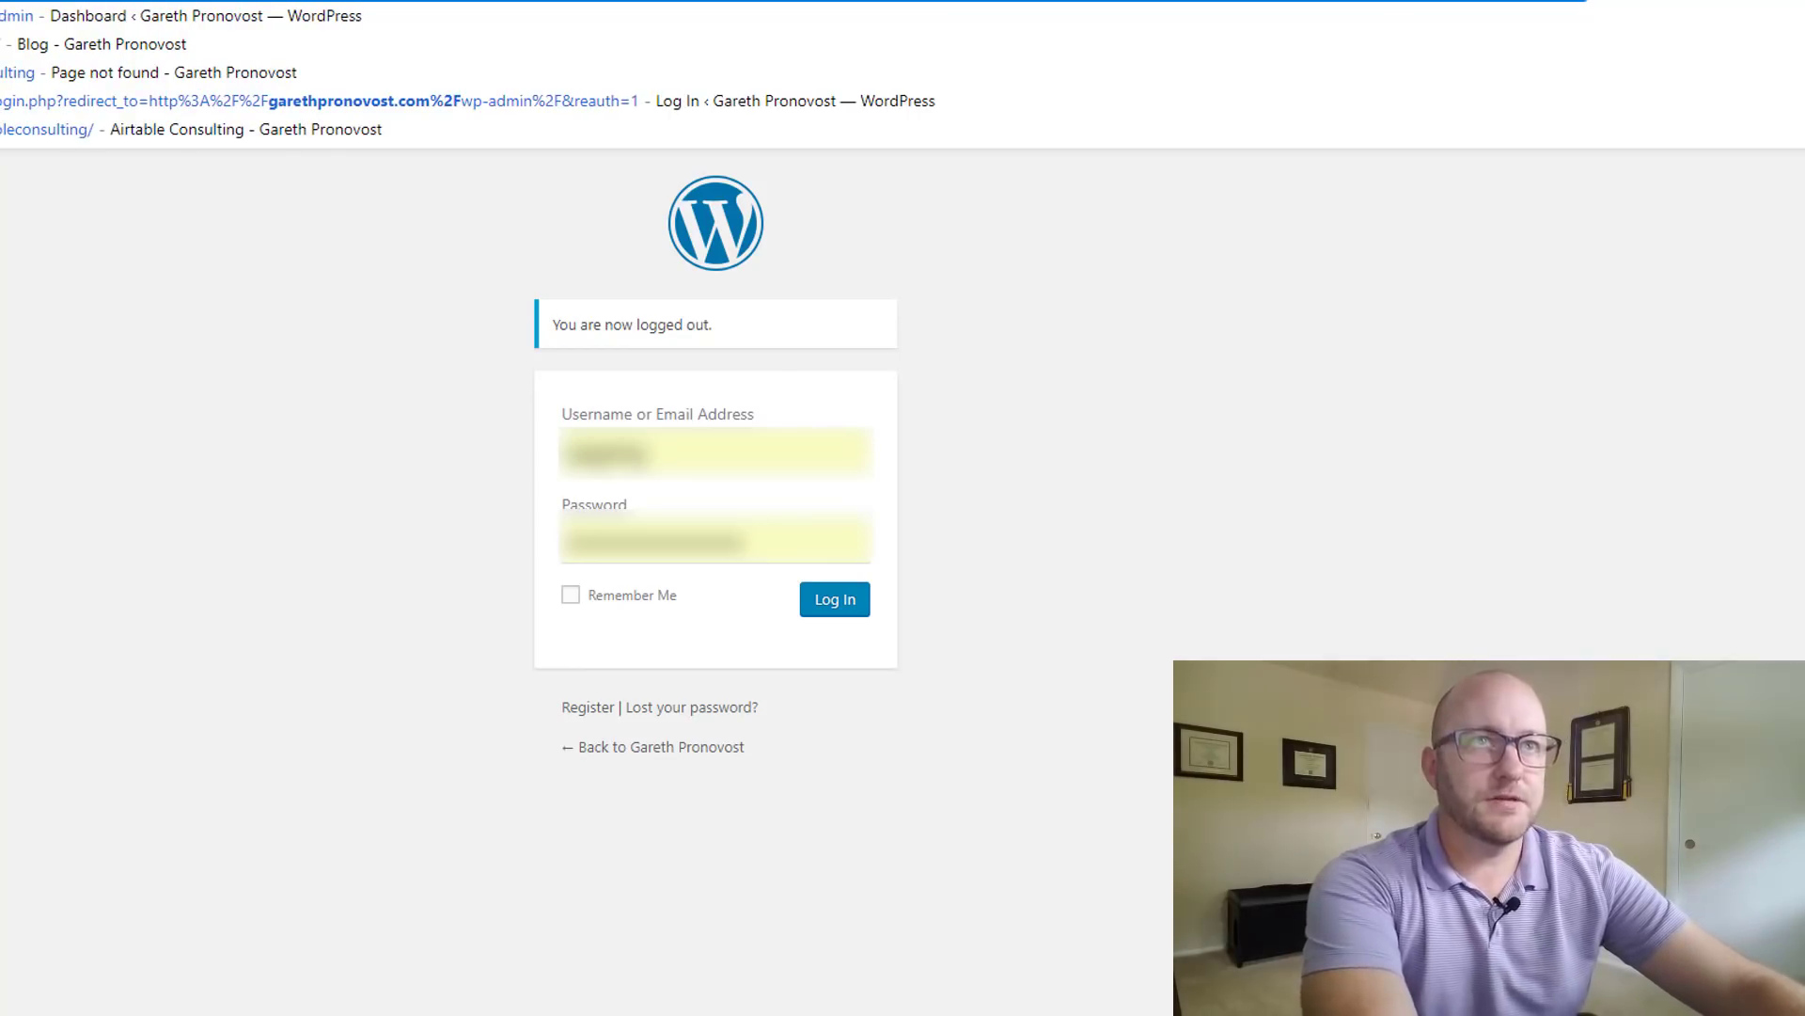
pyautogui.write('c')
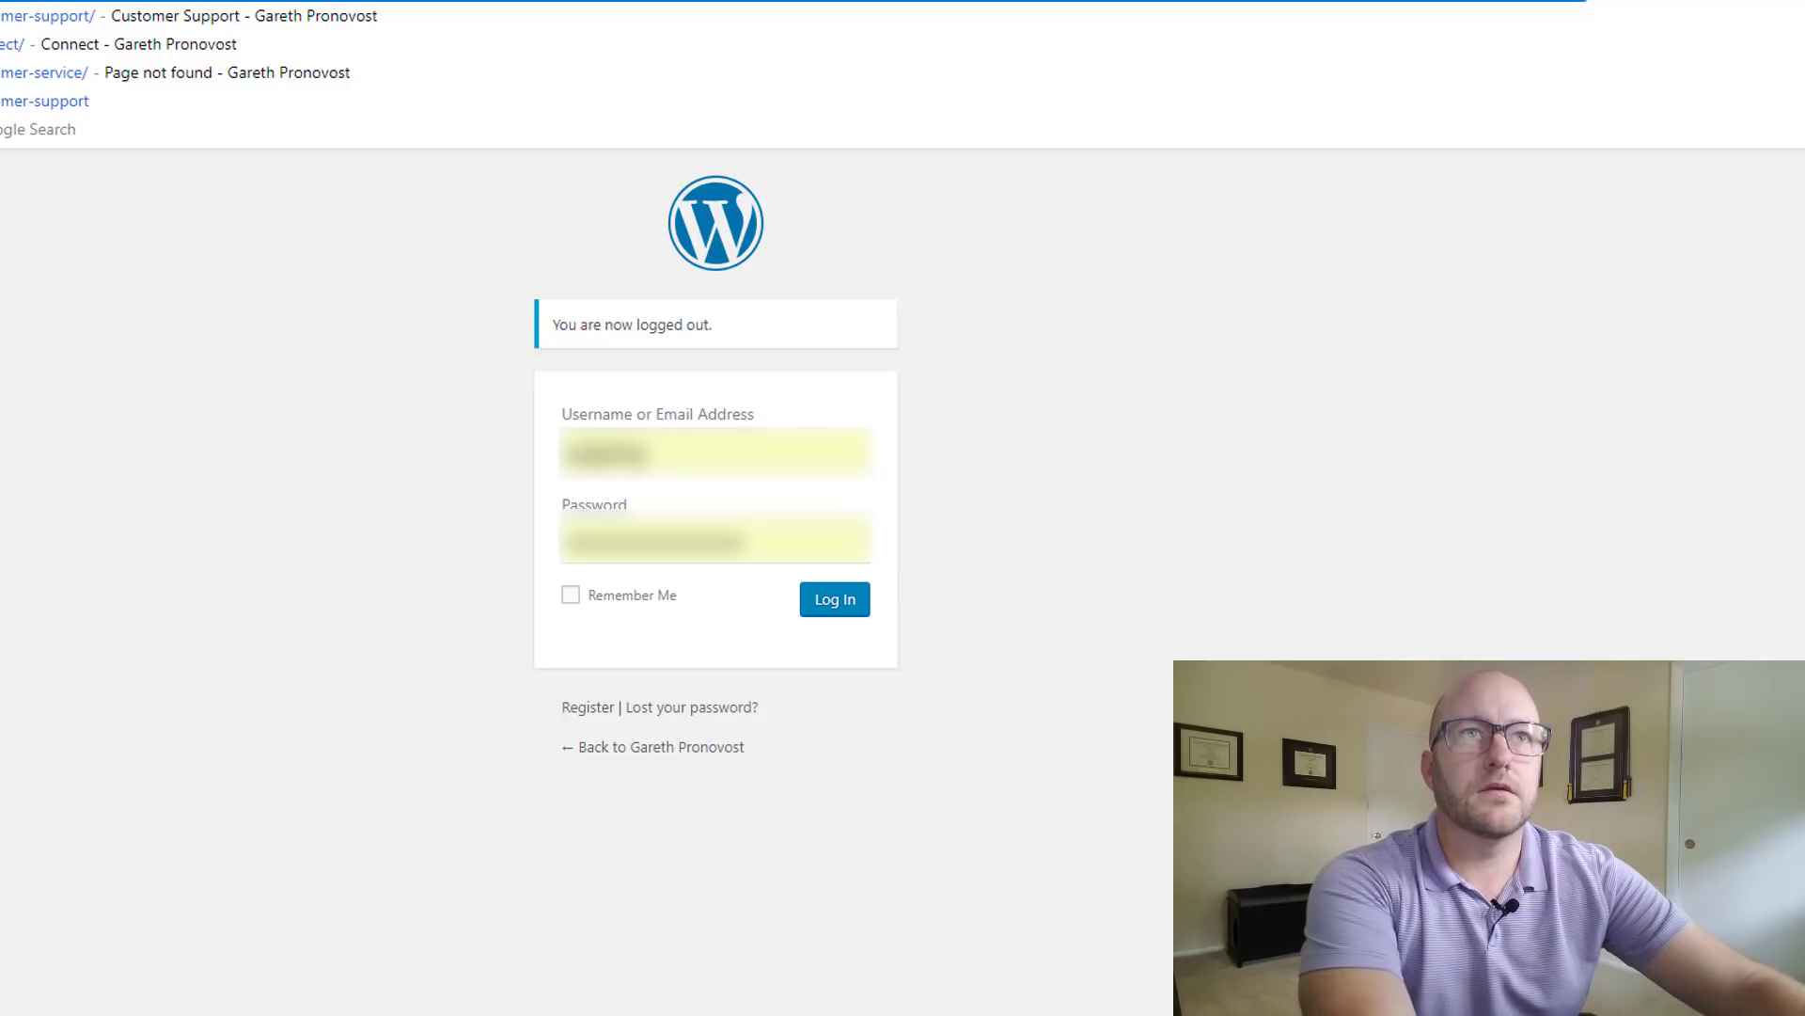
pyautogui.write('ustomer-s')
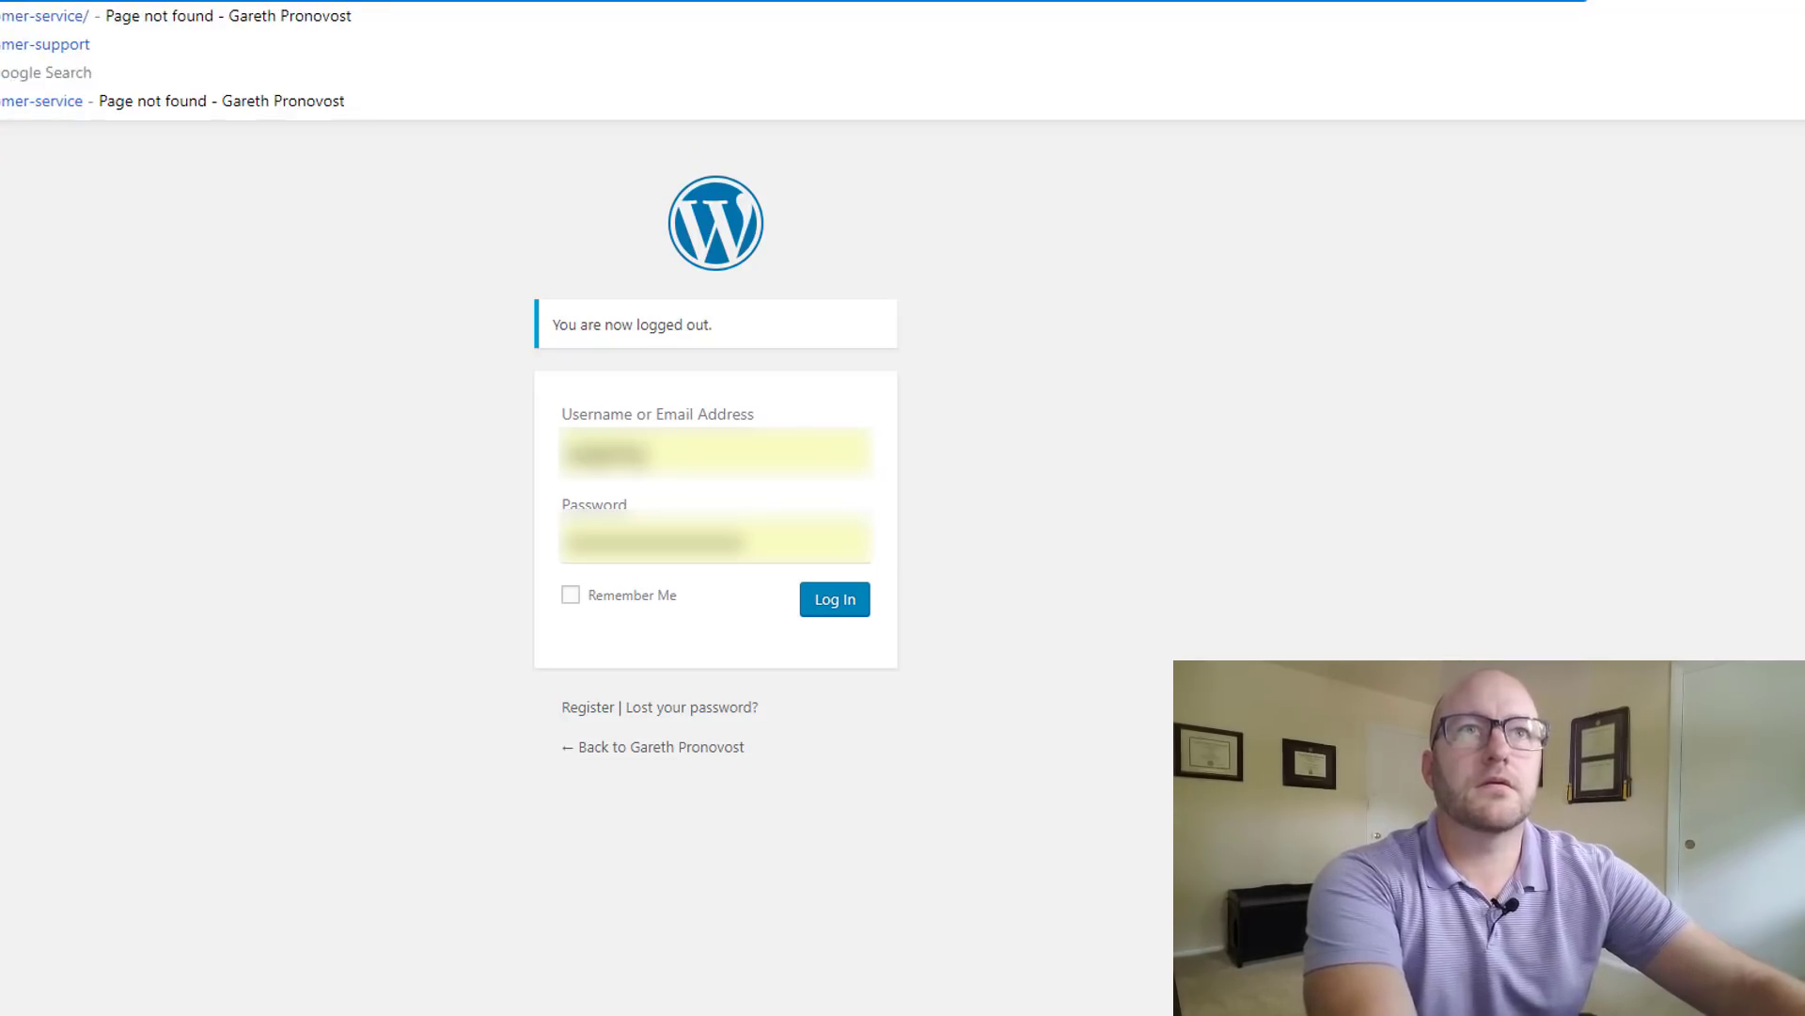
pyautogui.press('Return')
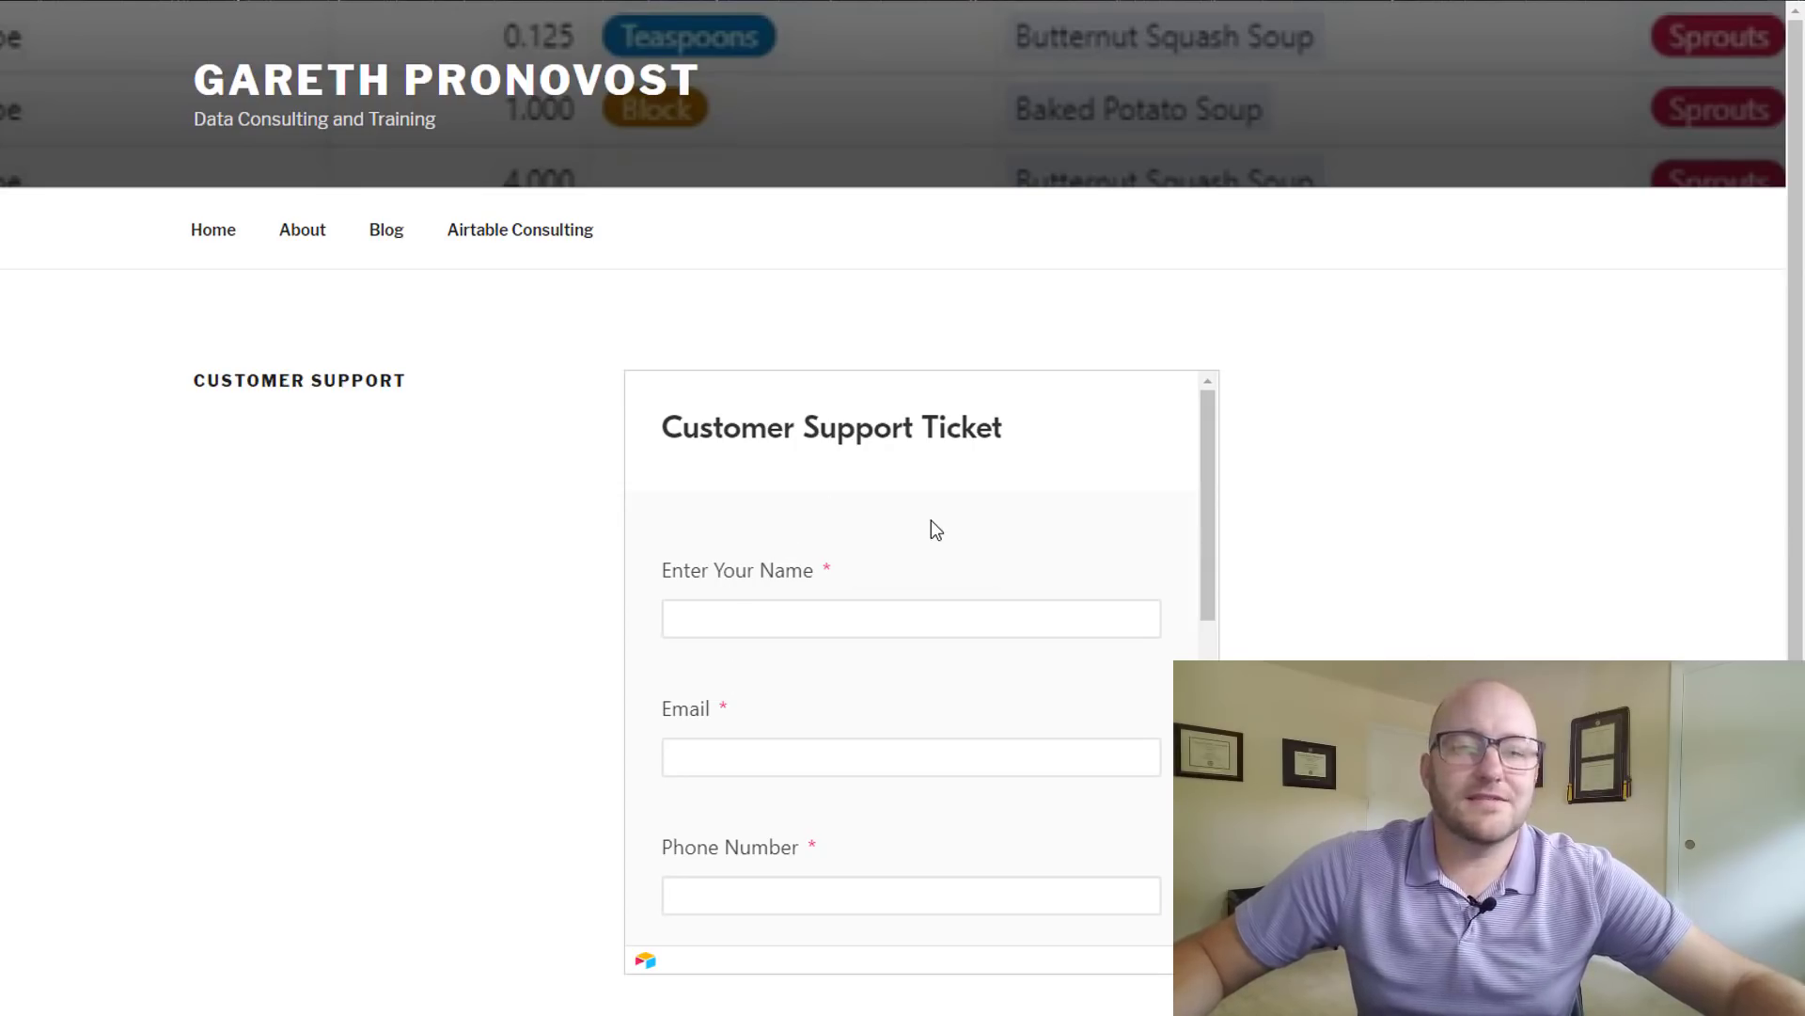
# - Fill the embedded form's name, email and phone number fields with test contact details
pyautogui.scroll(-1, 934, 530)
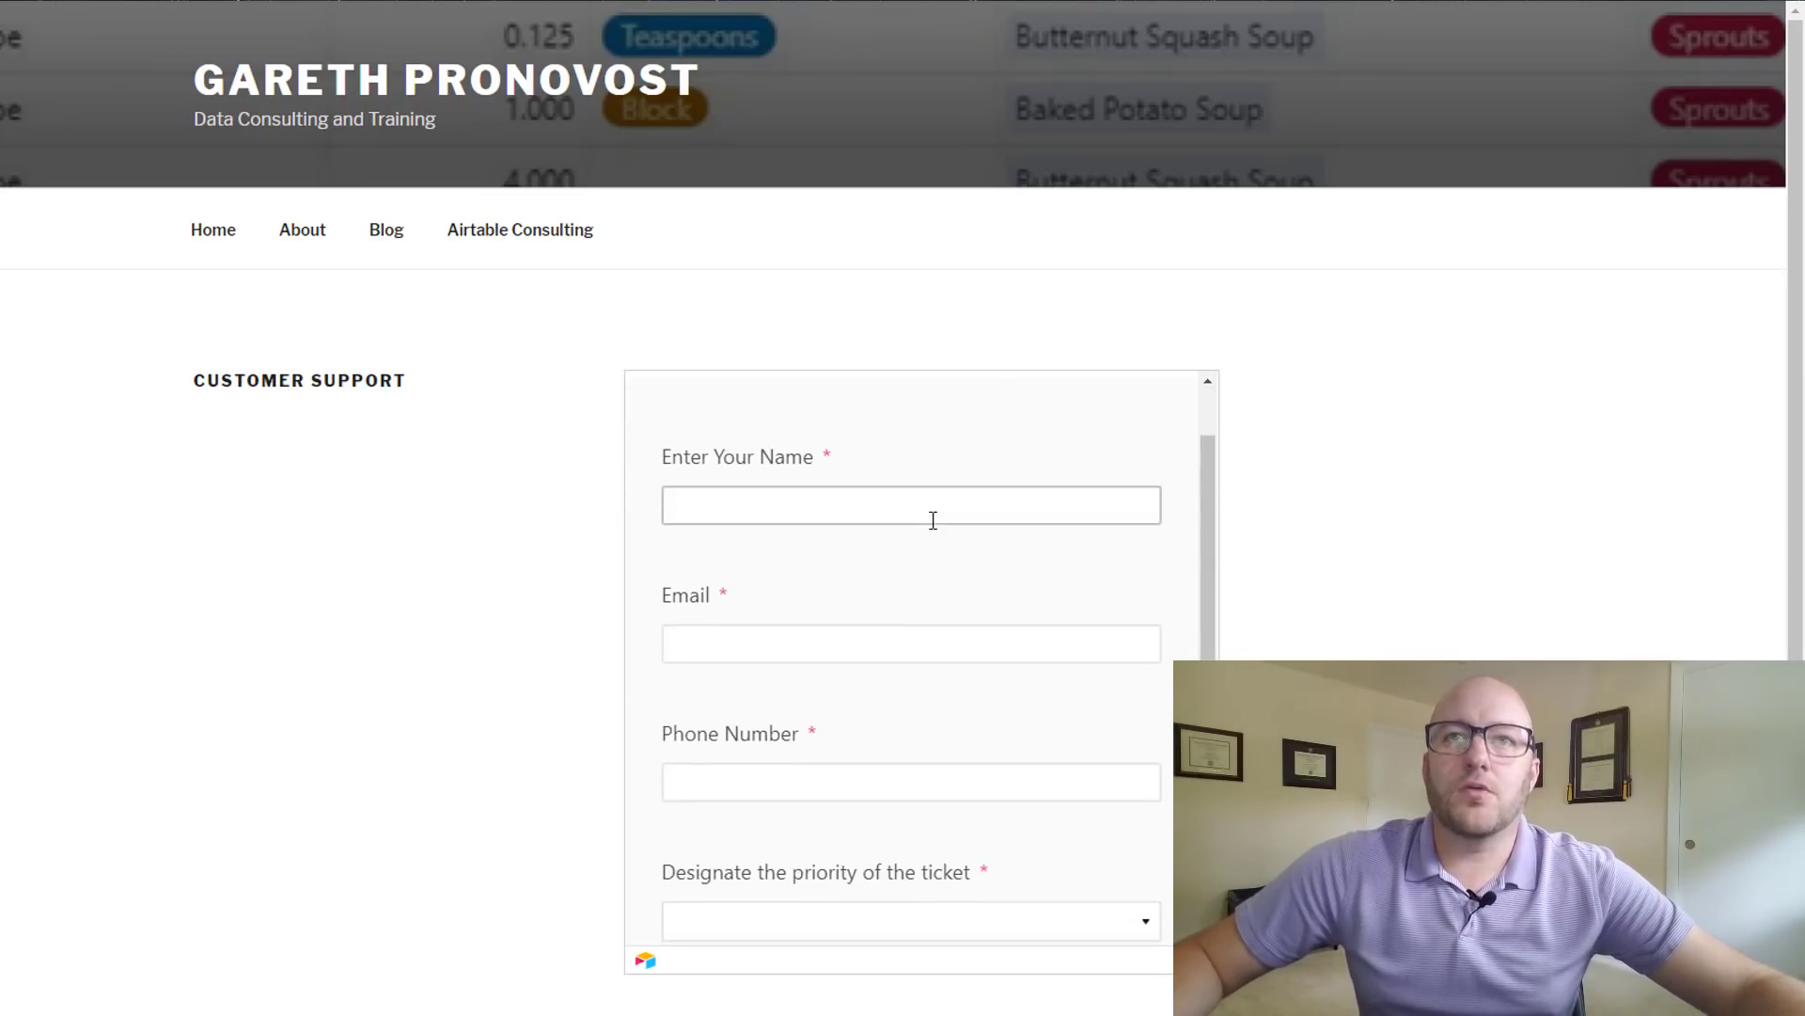
pyautogui.scroll(1, 840, 517)
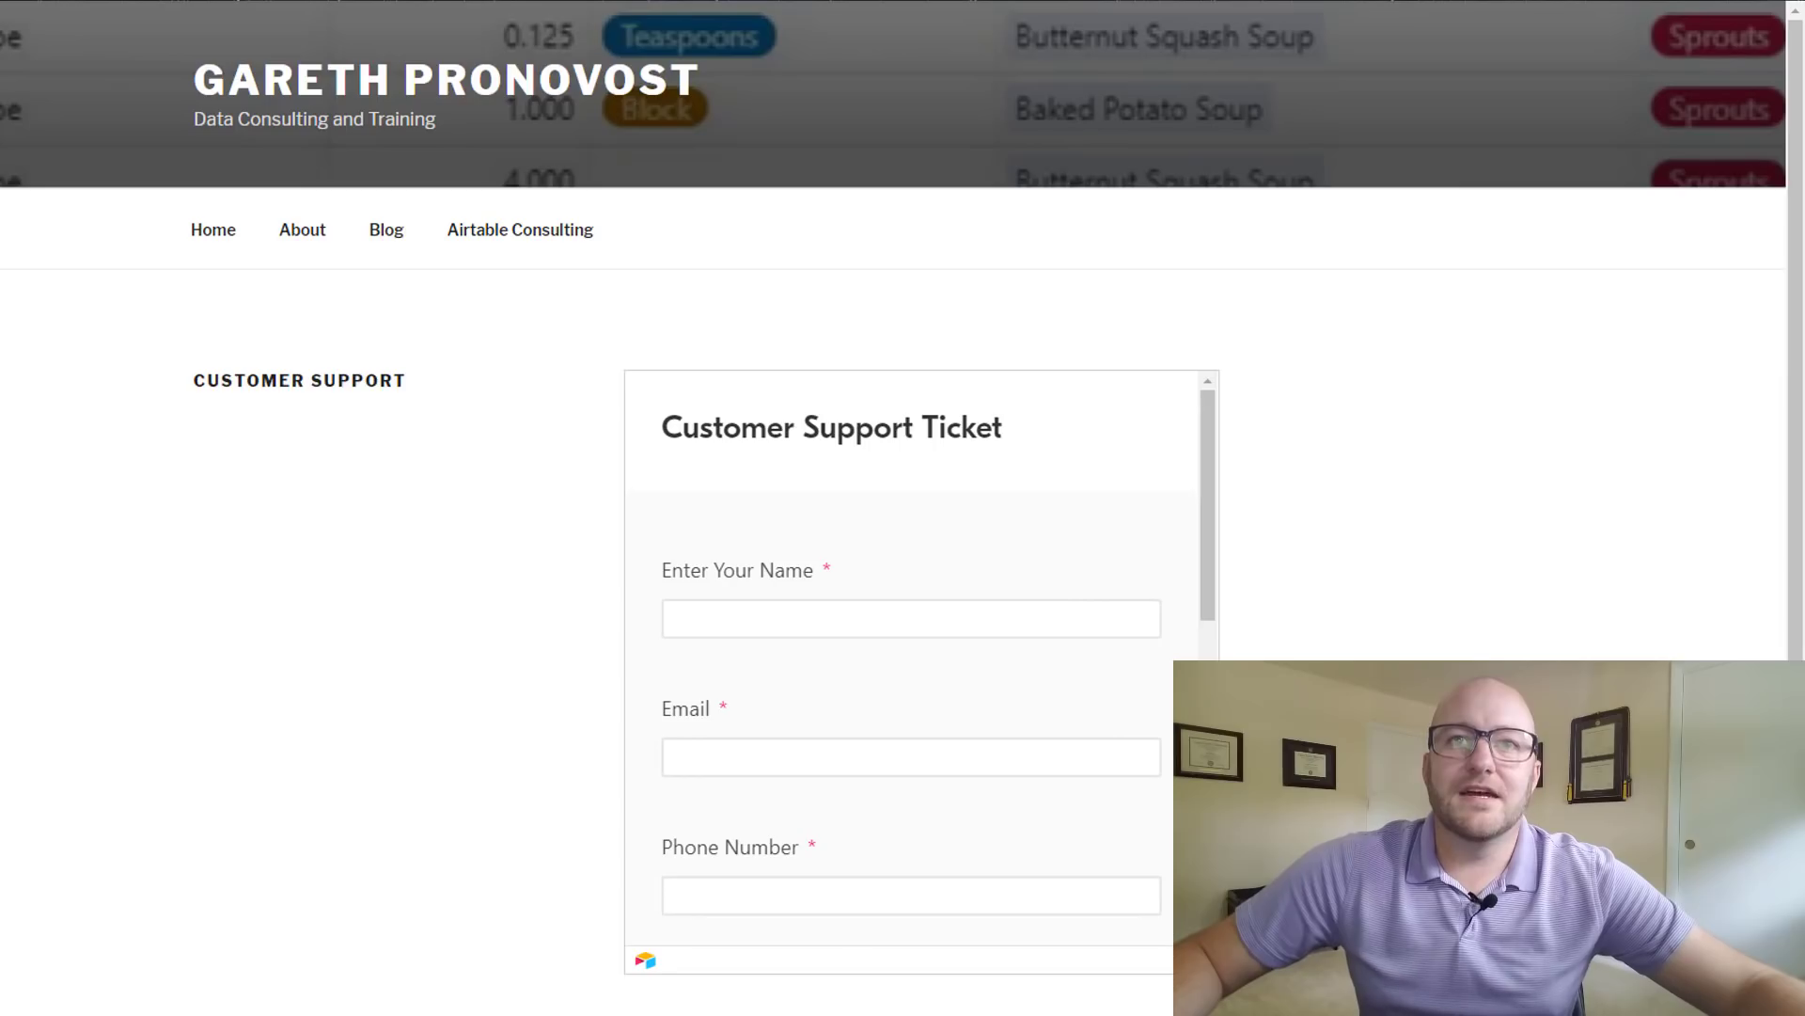
pyautogui.scroll(-8, 1041, 700)
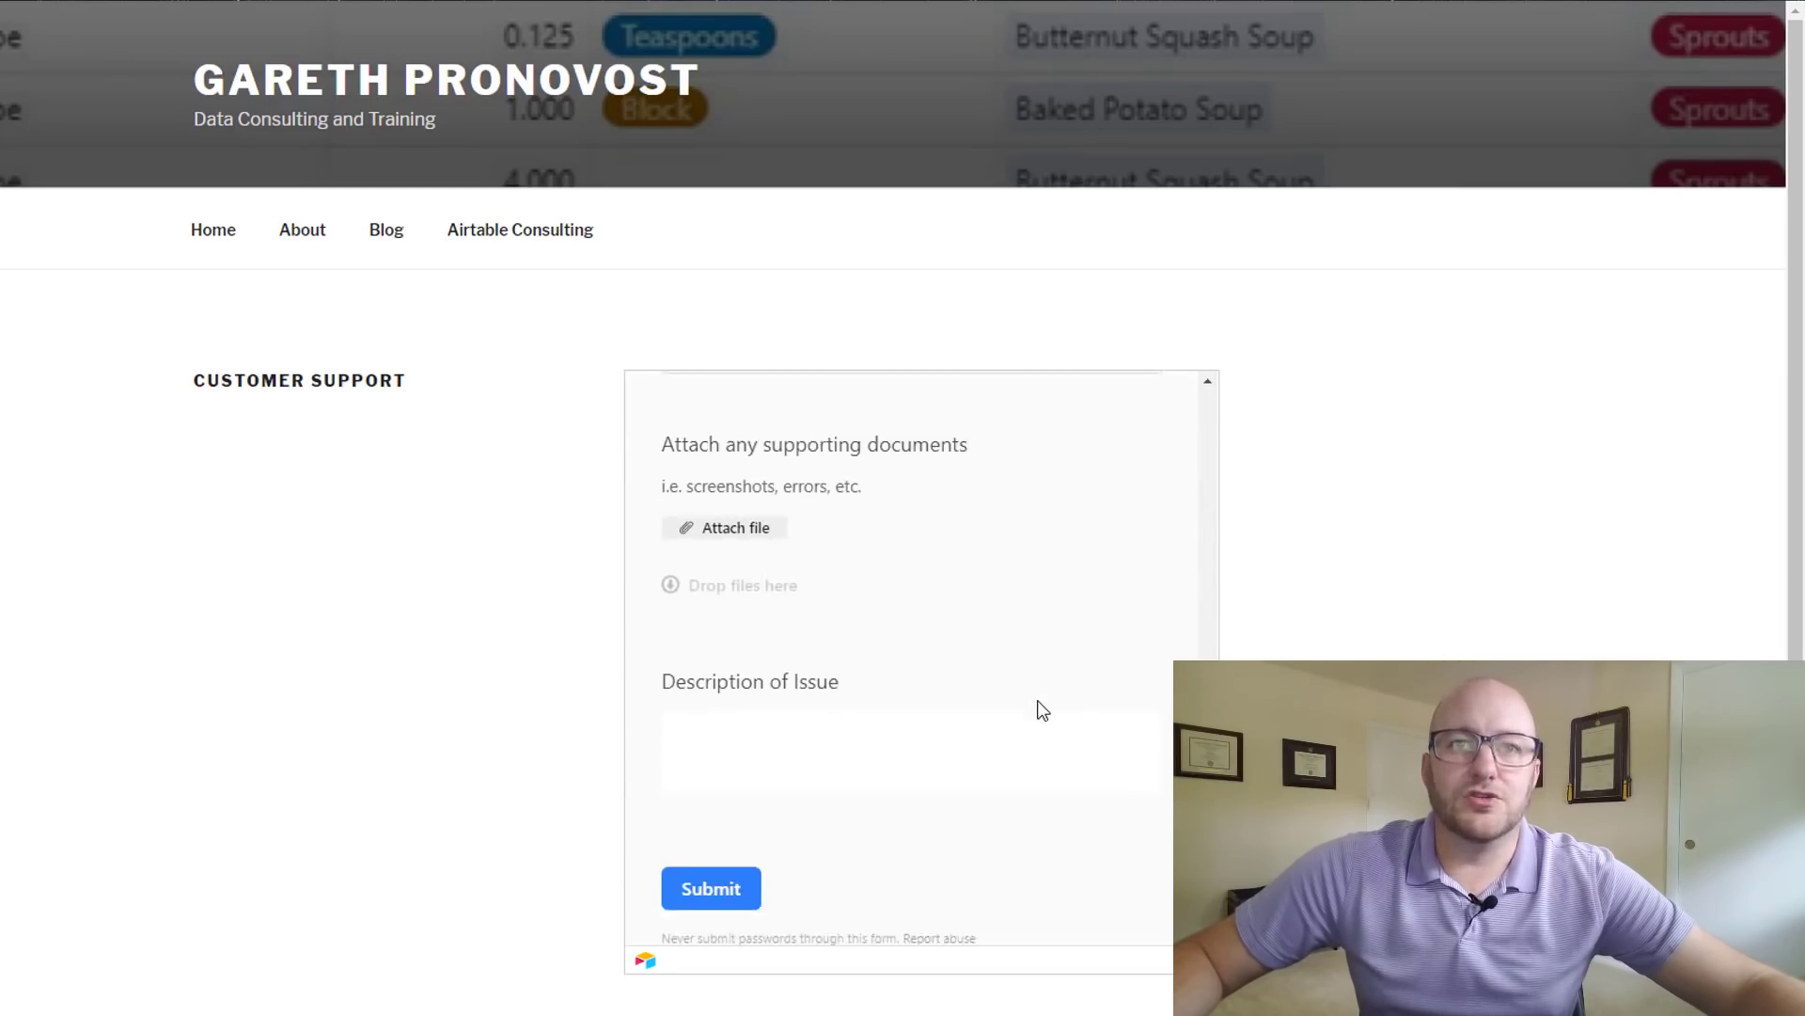
pyautogui.scroll(10, 906, 693)
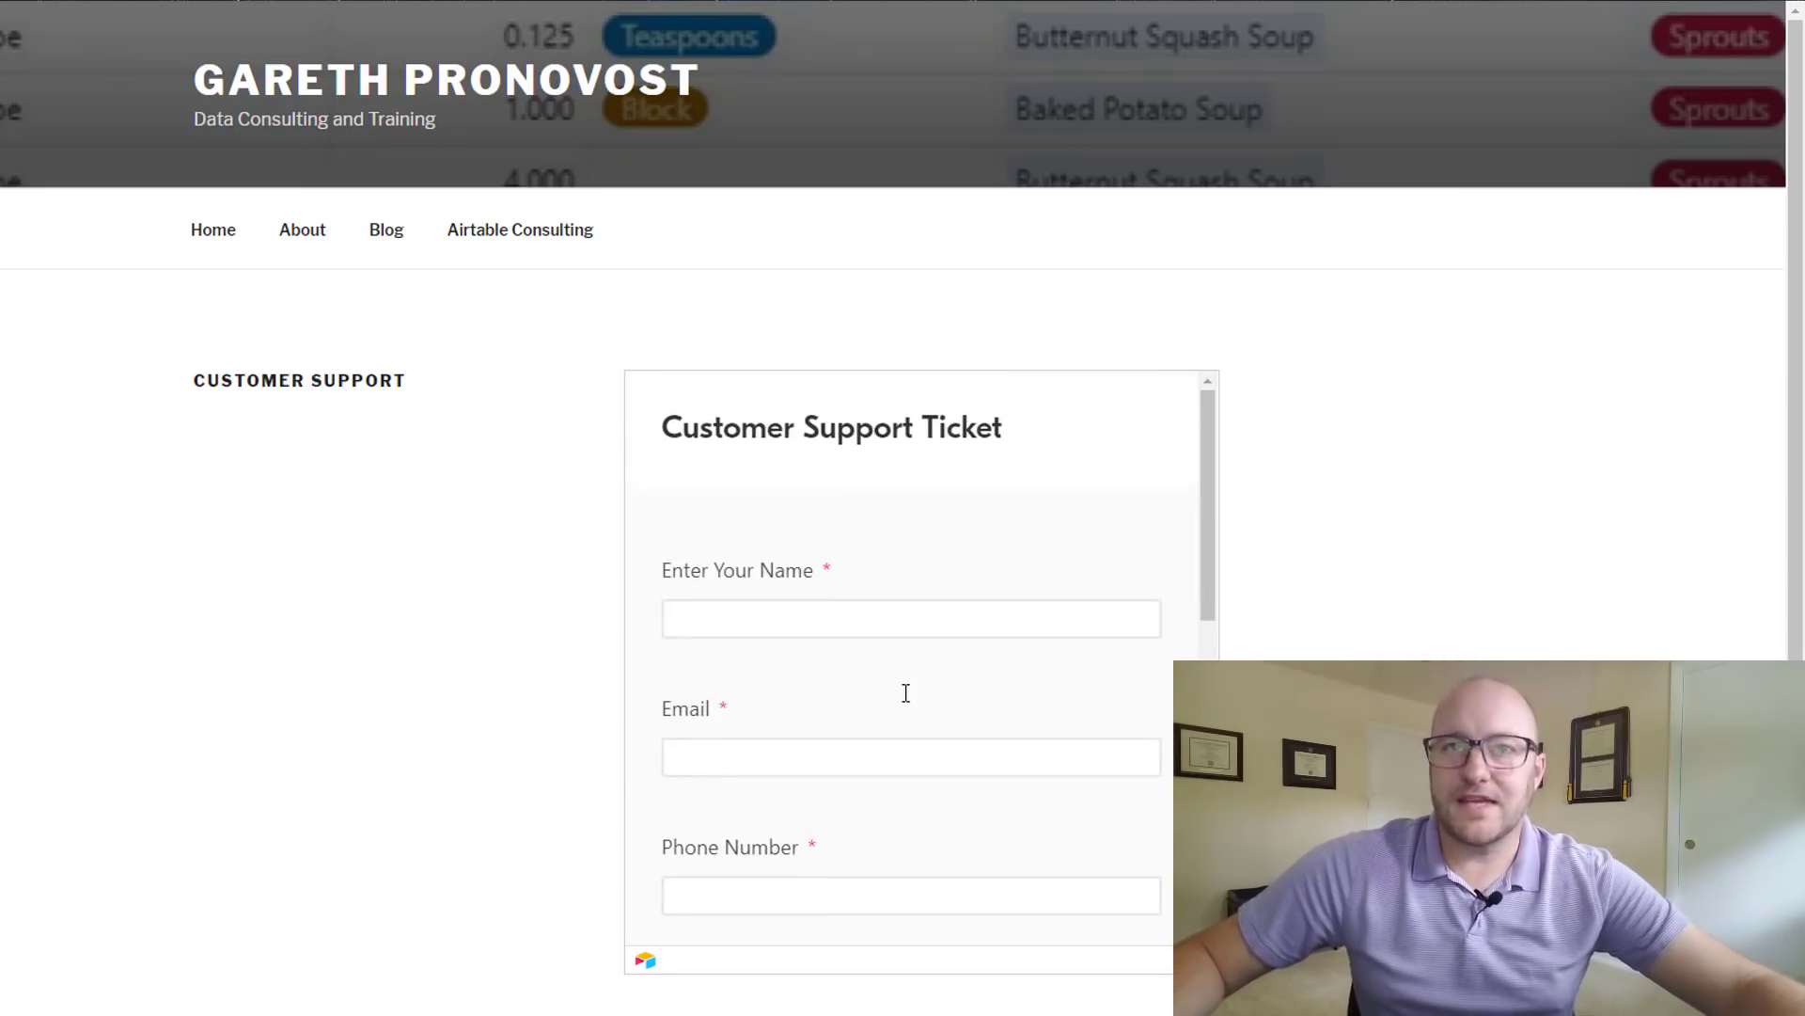
pyautogui.click(892, 636)
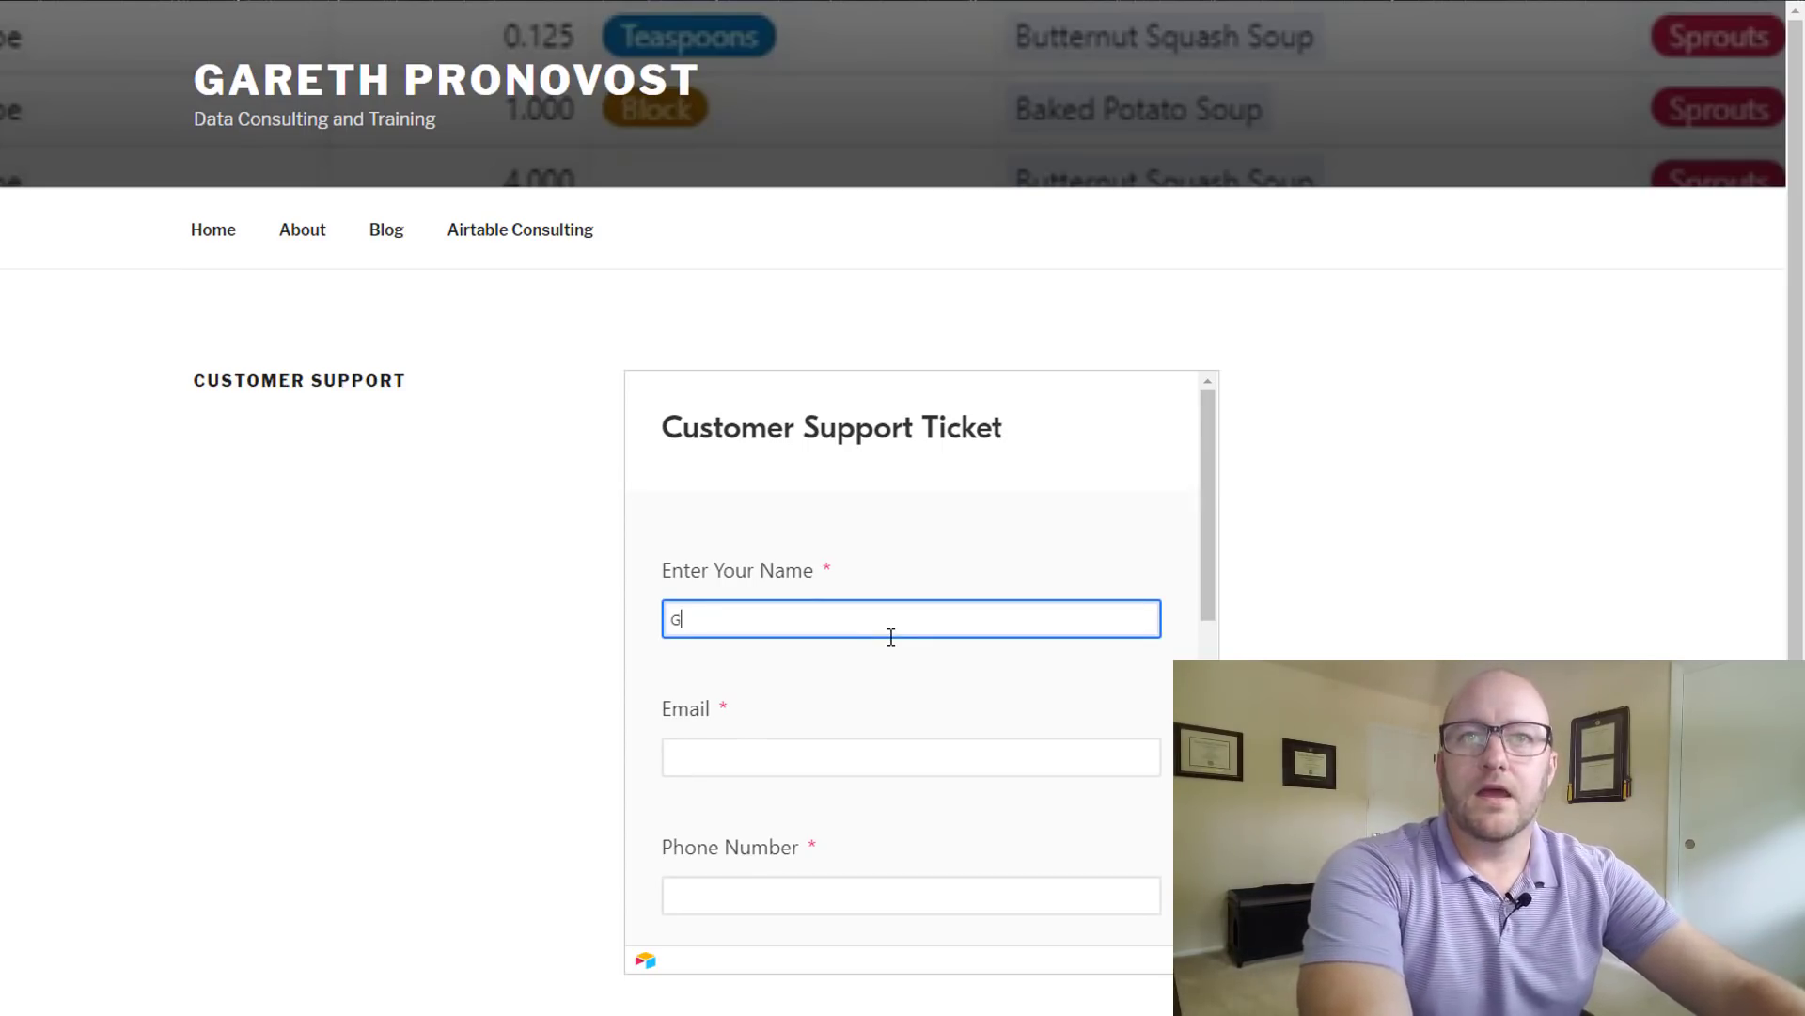
pyautogui.press('Tab')
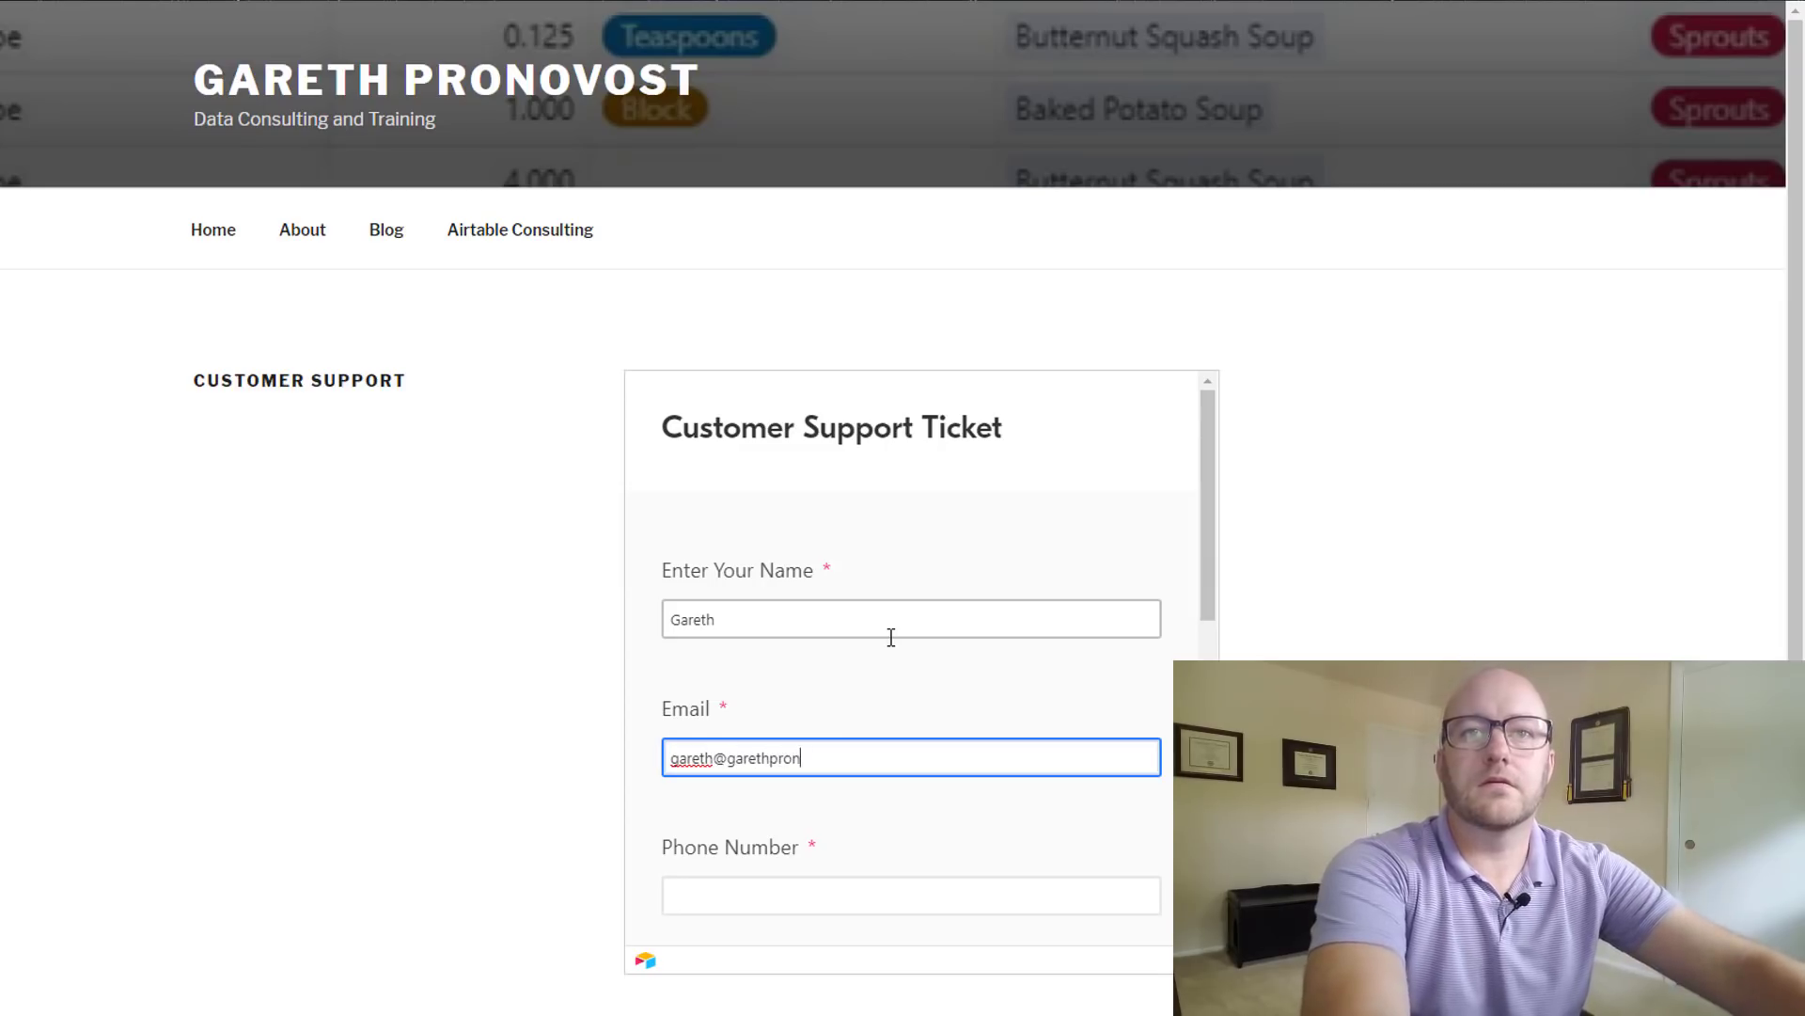
pyautogui.press('Tab')
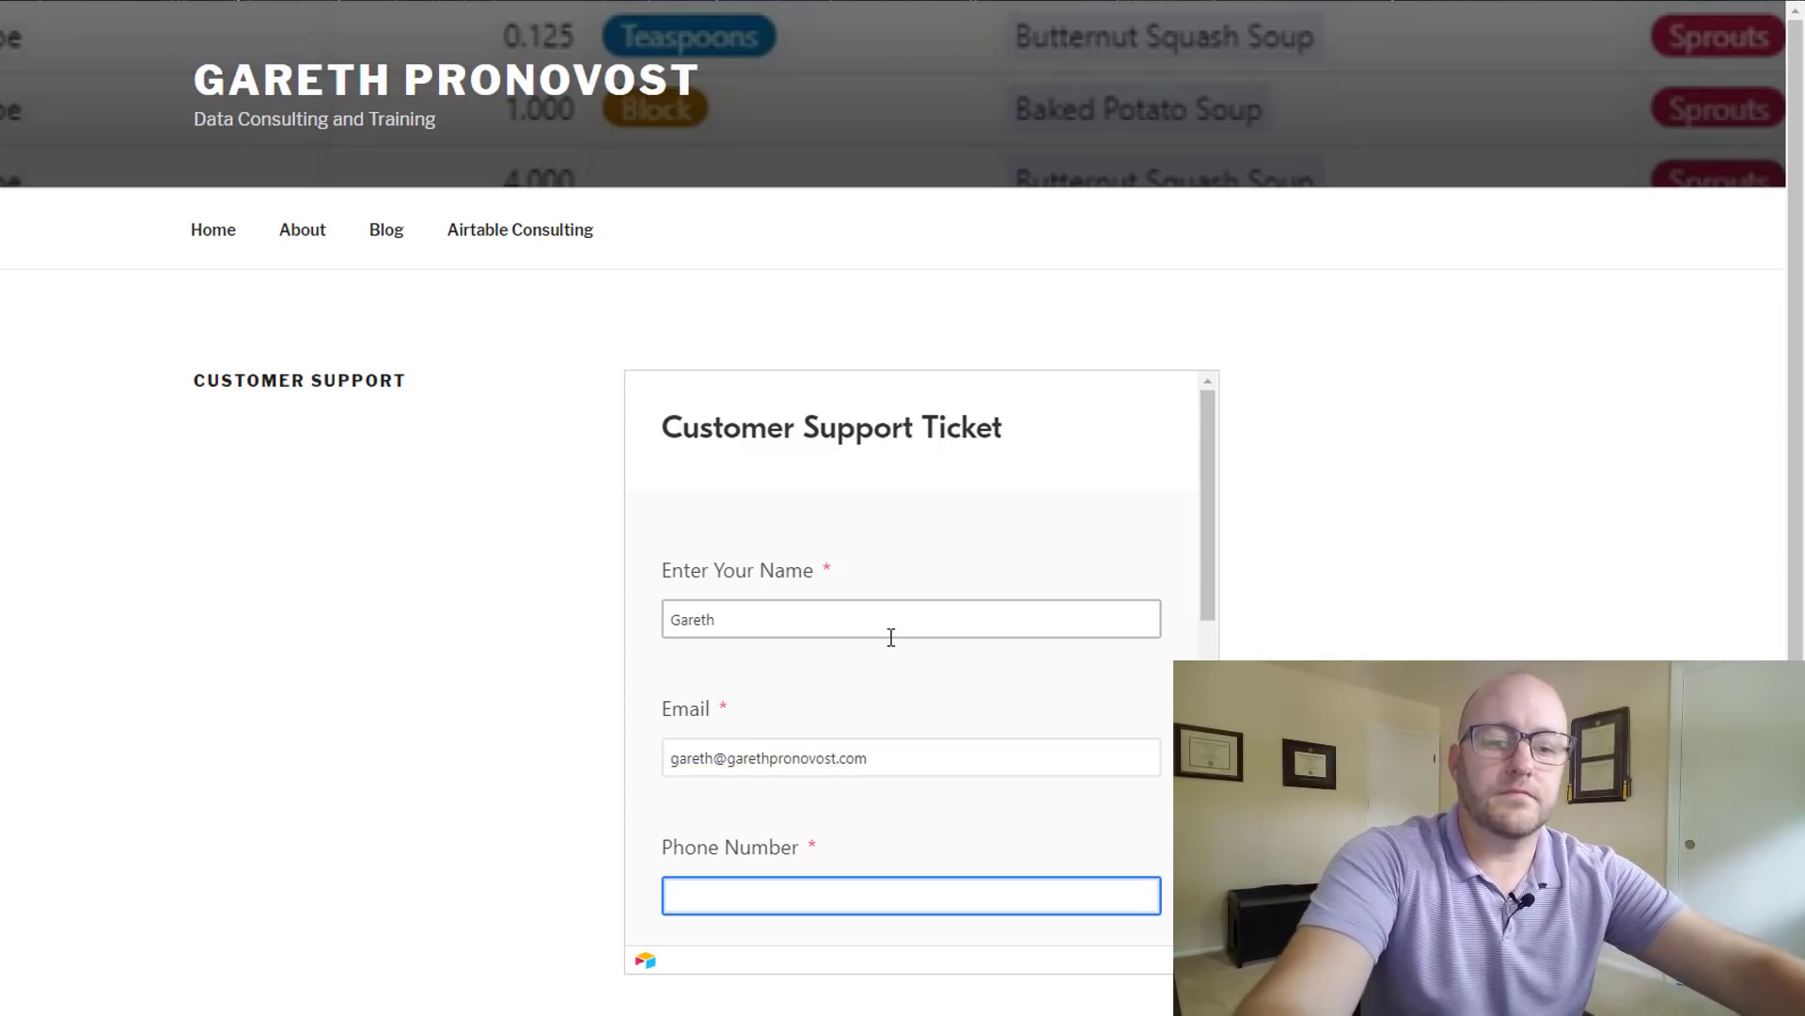
pyautogui.write('720) 555-1212')
# - Set the ticket priority to Medium Priority and submit the test ticket
pyautogui.press('Tab')
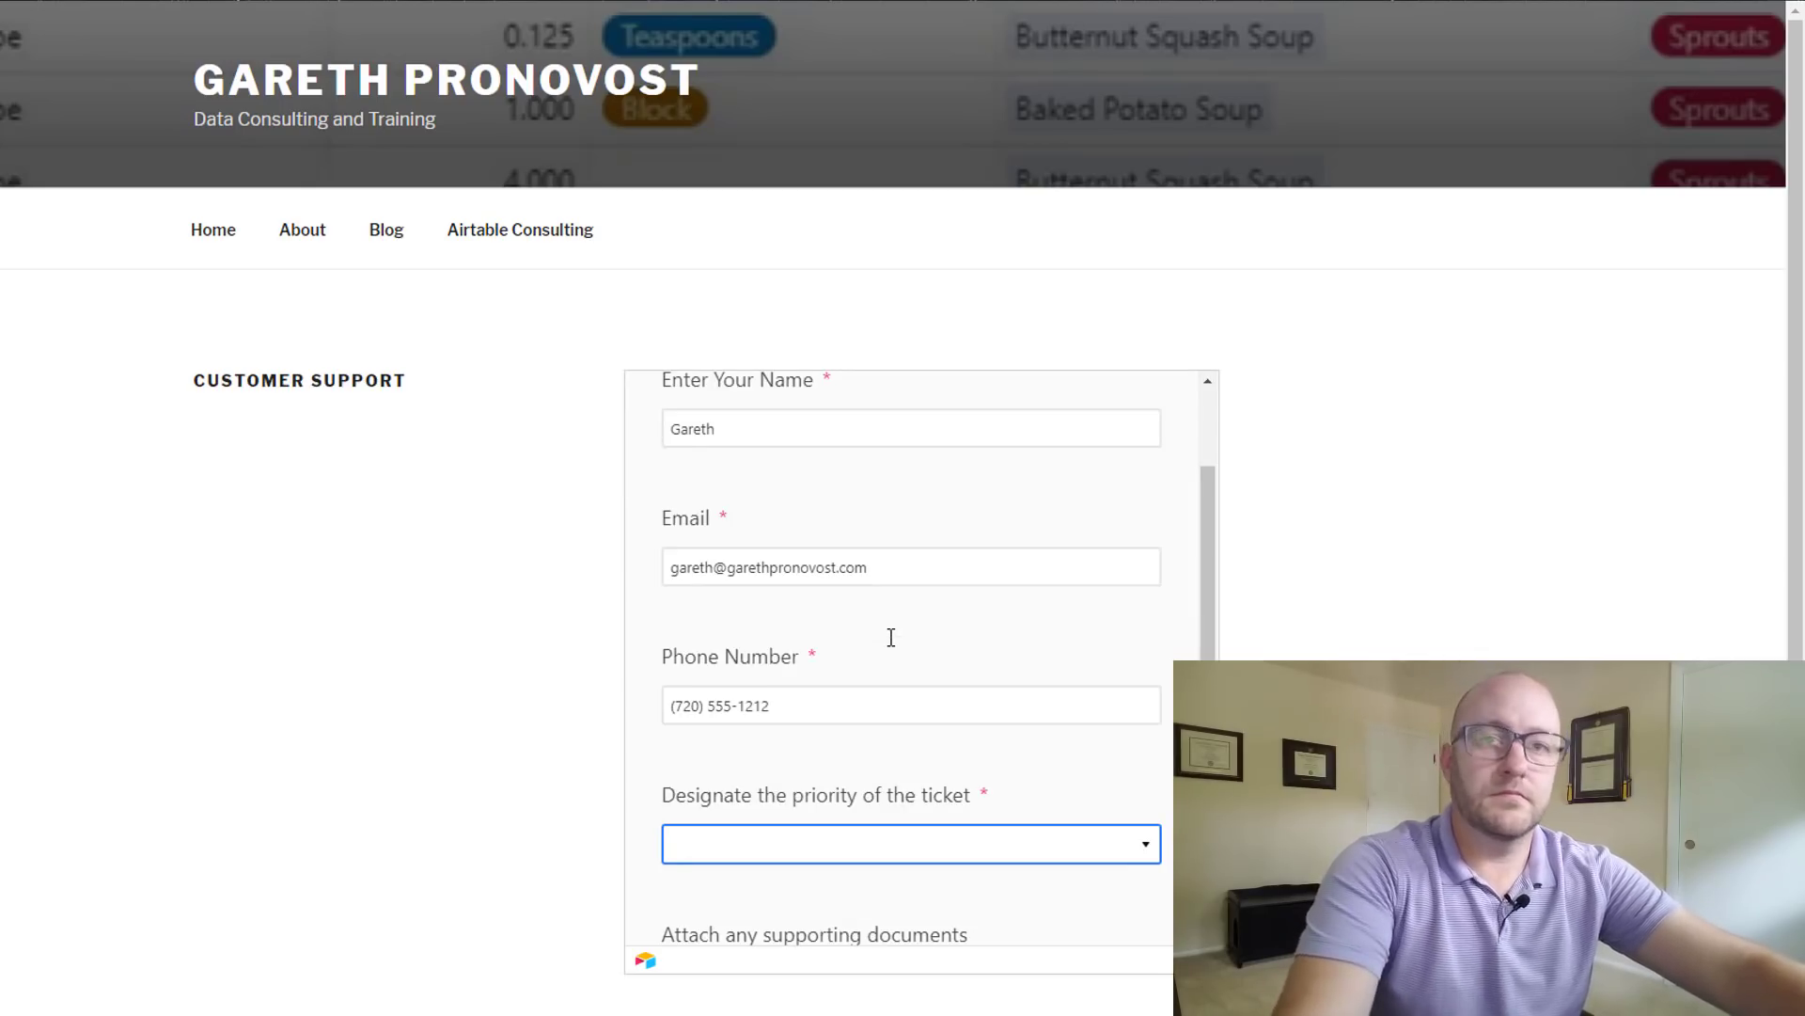
pyautogui.scroll(-1, 891, 637)
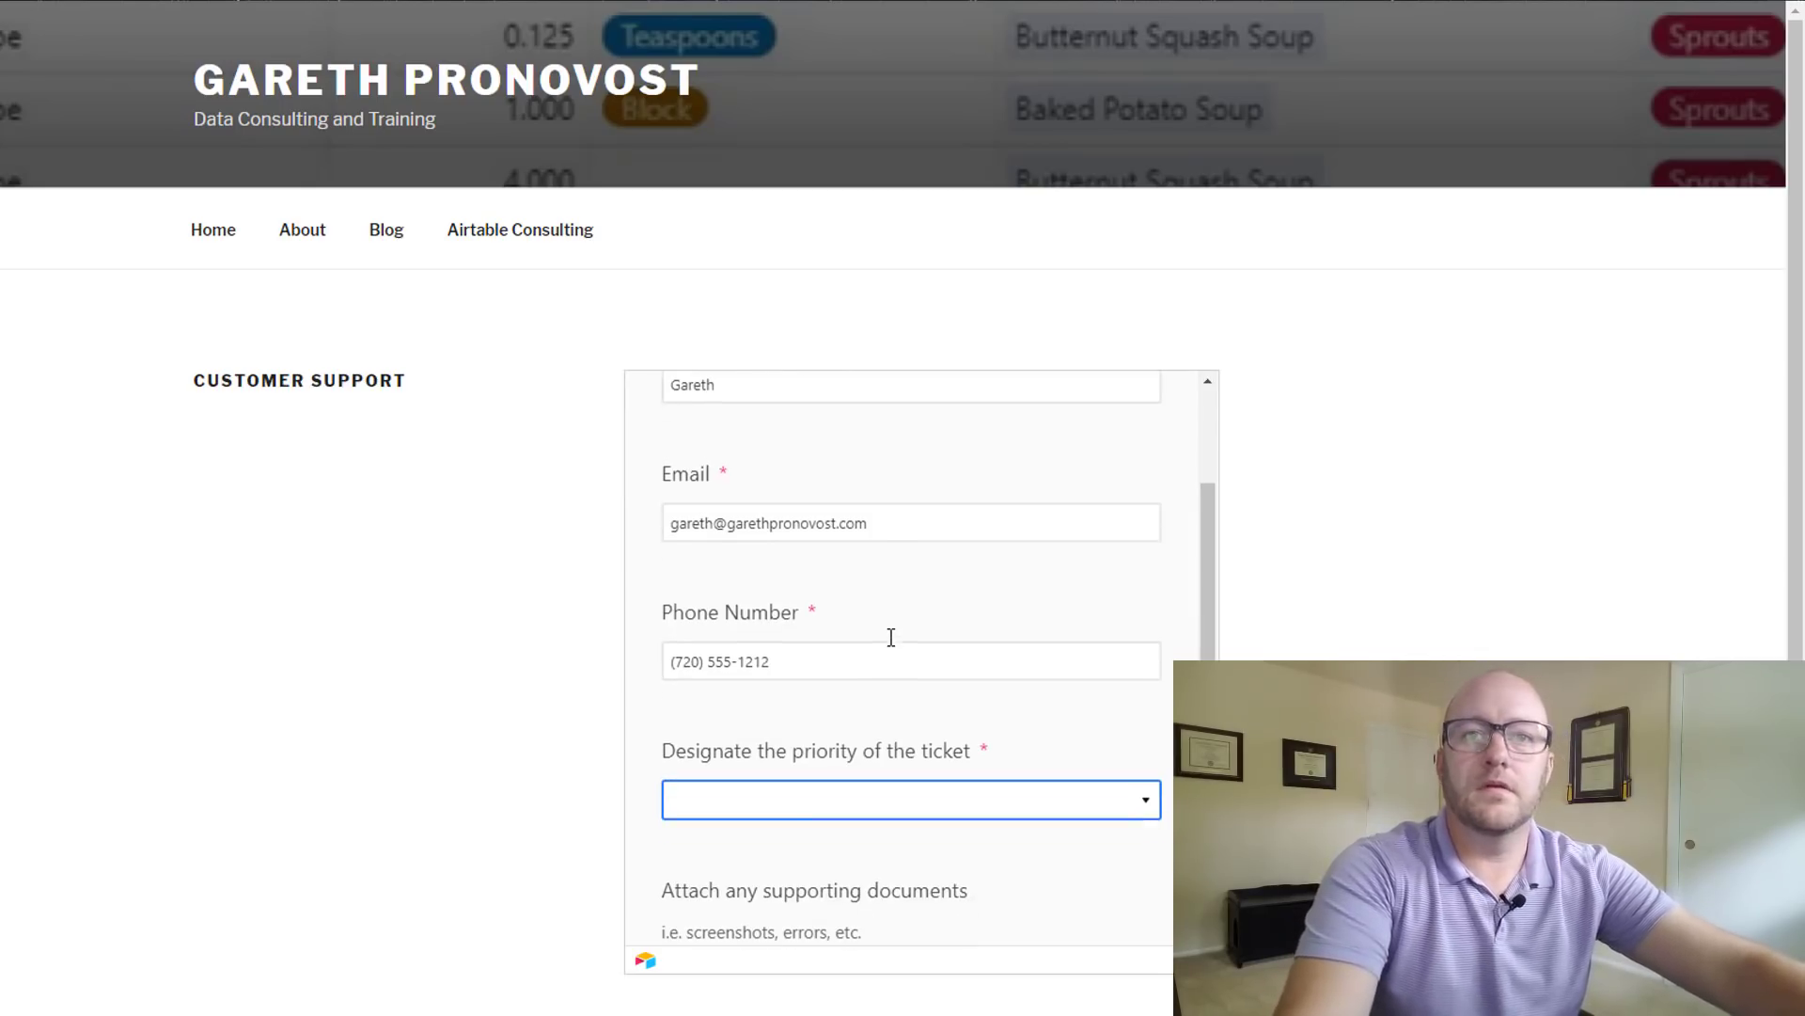
pyautogui.click(1135, 814)
pyautogui.click(728, 722)
pyautogui.scroll(-5, 850, 713)
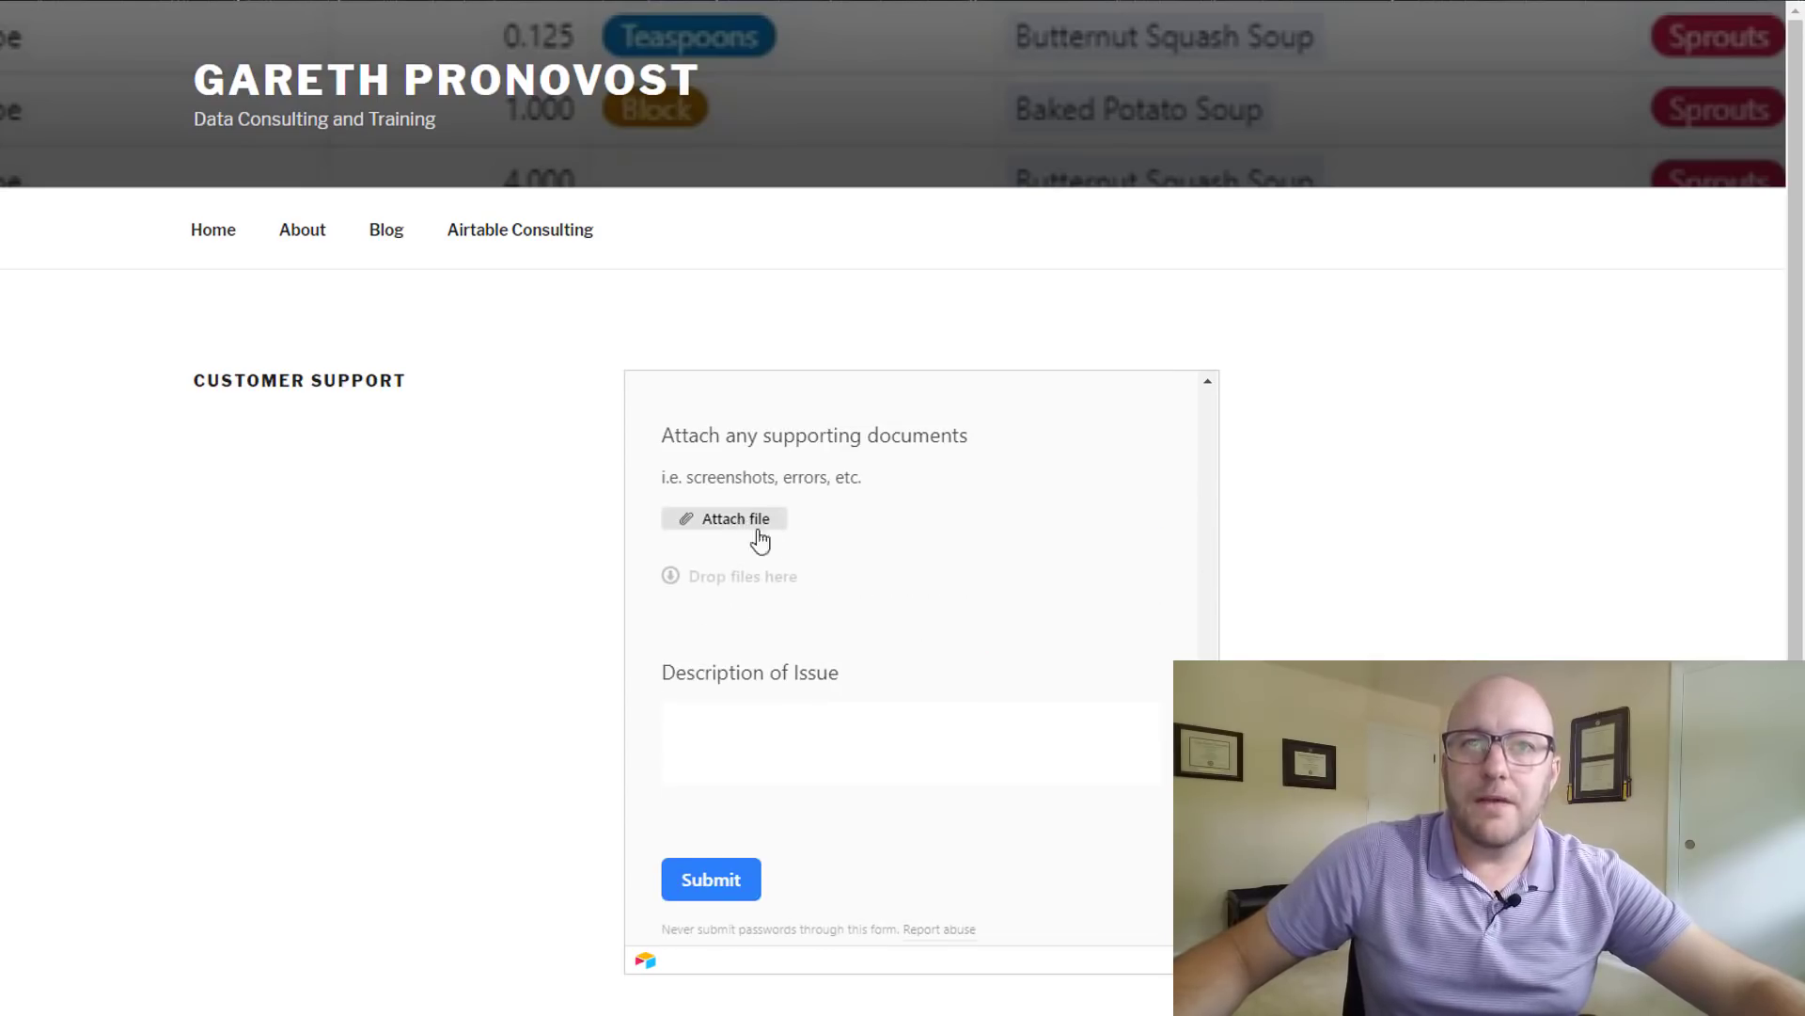
pyautogui.click(788, 724)
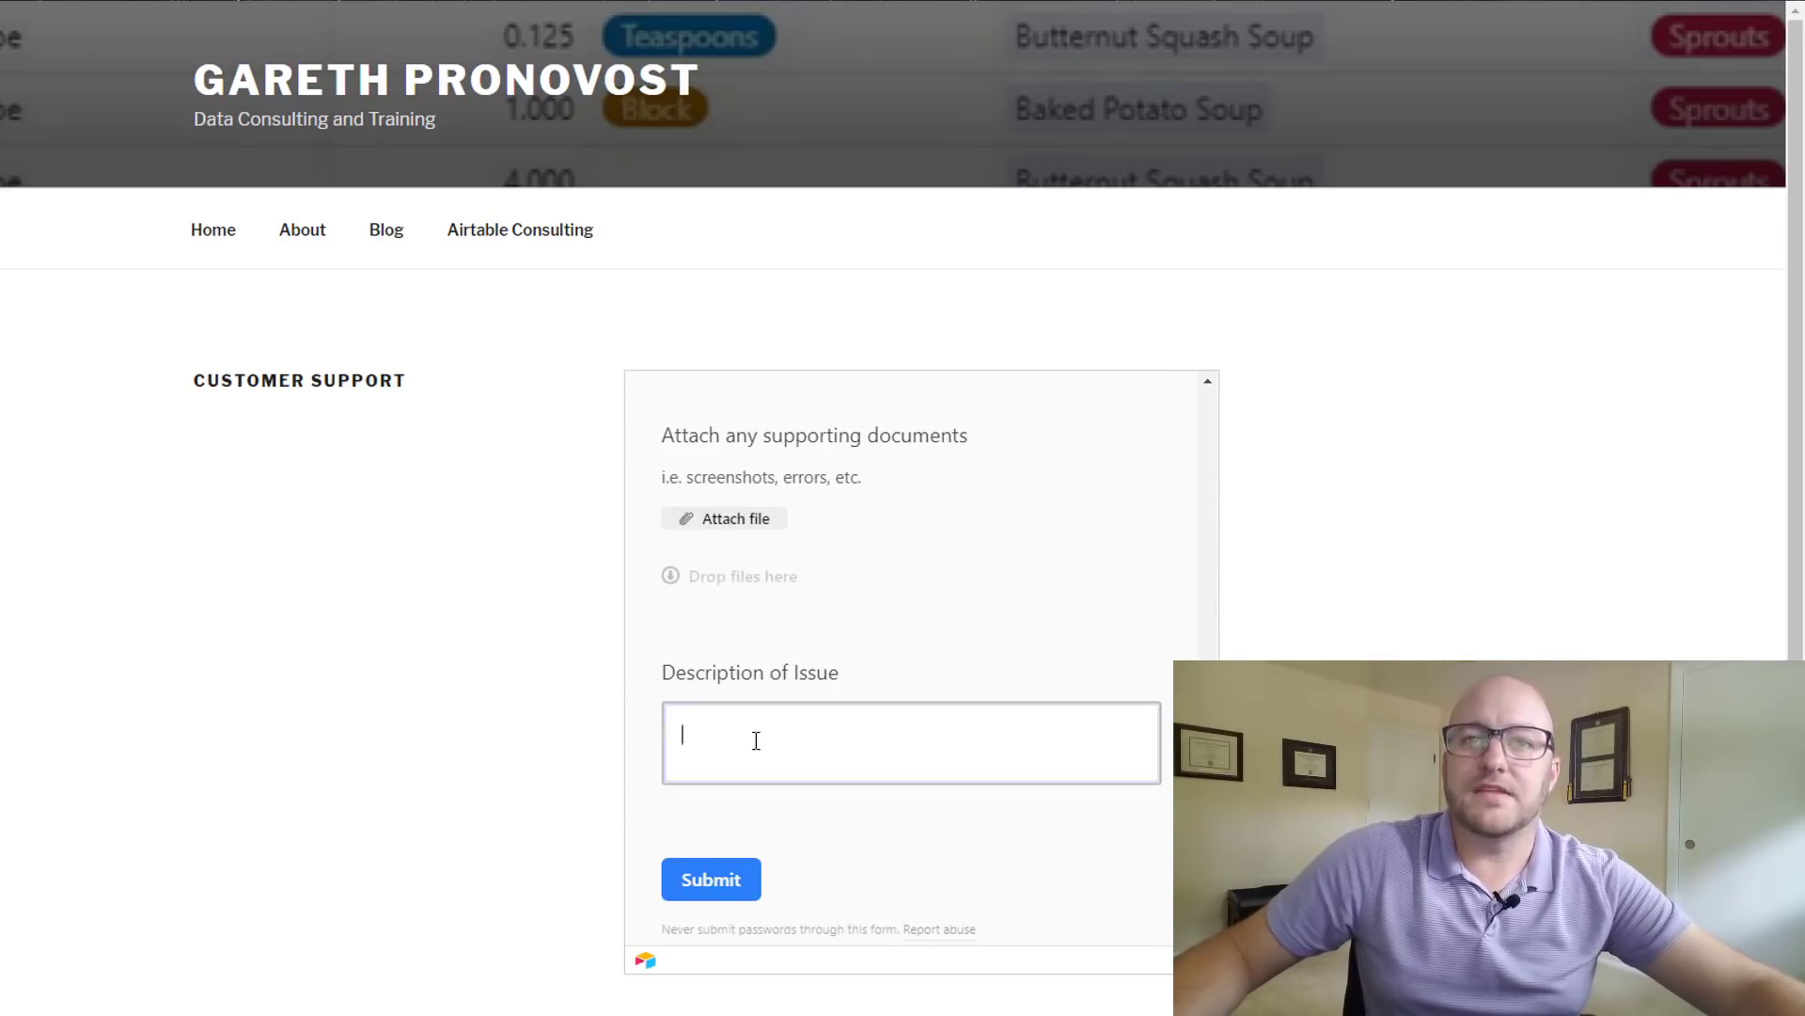
pyautogui.click(717, 901)
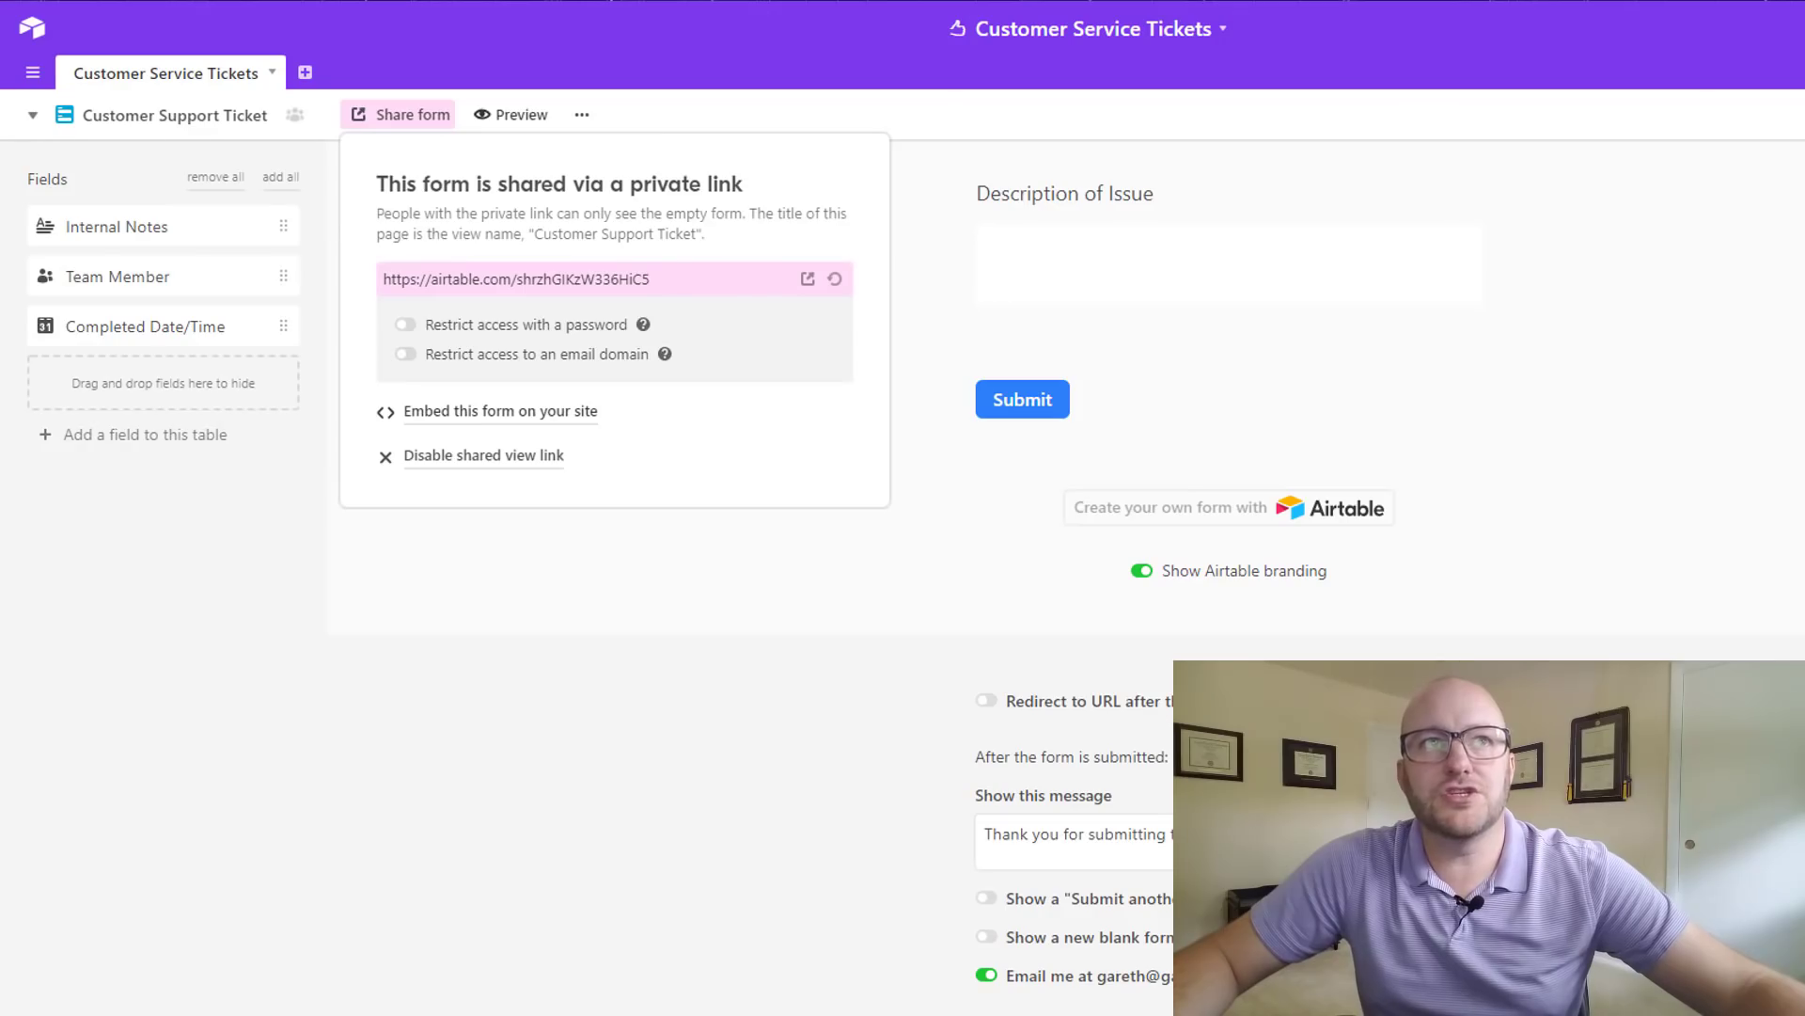
# - Switch to Grid view to see the new Ticket # - 1004 record
pyautogui.click(188, 115)
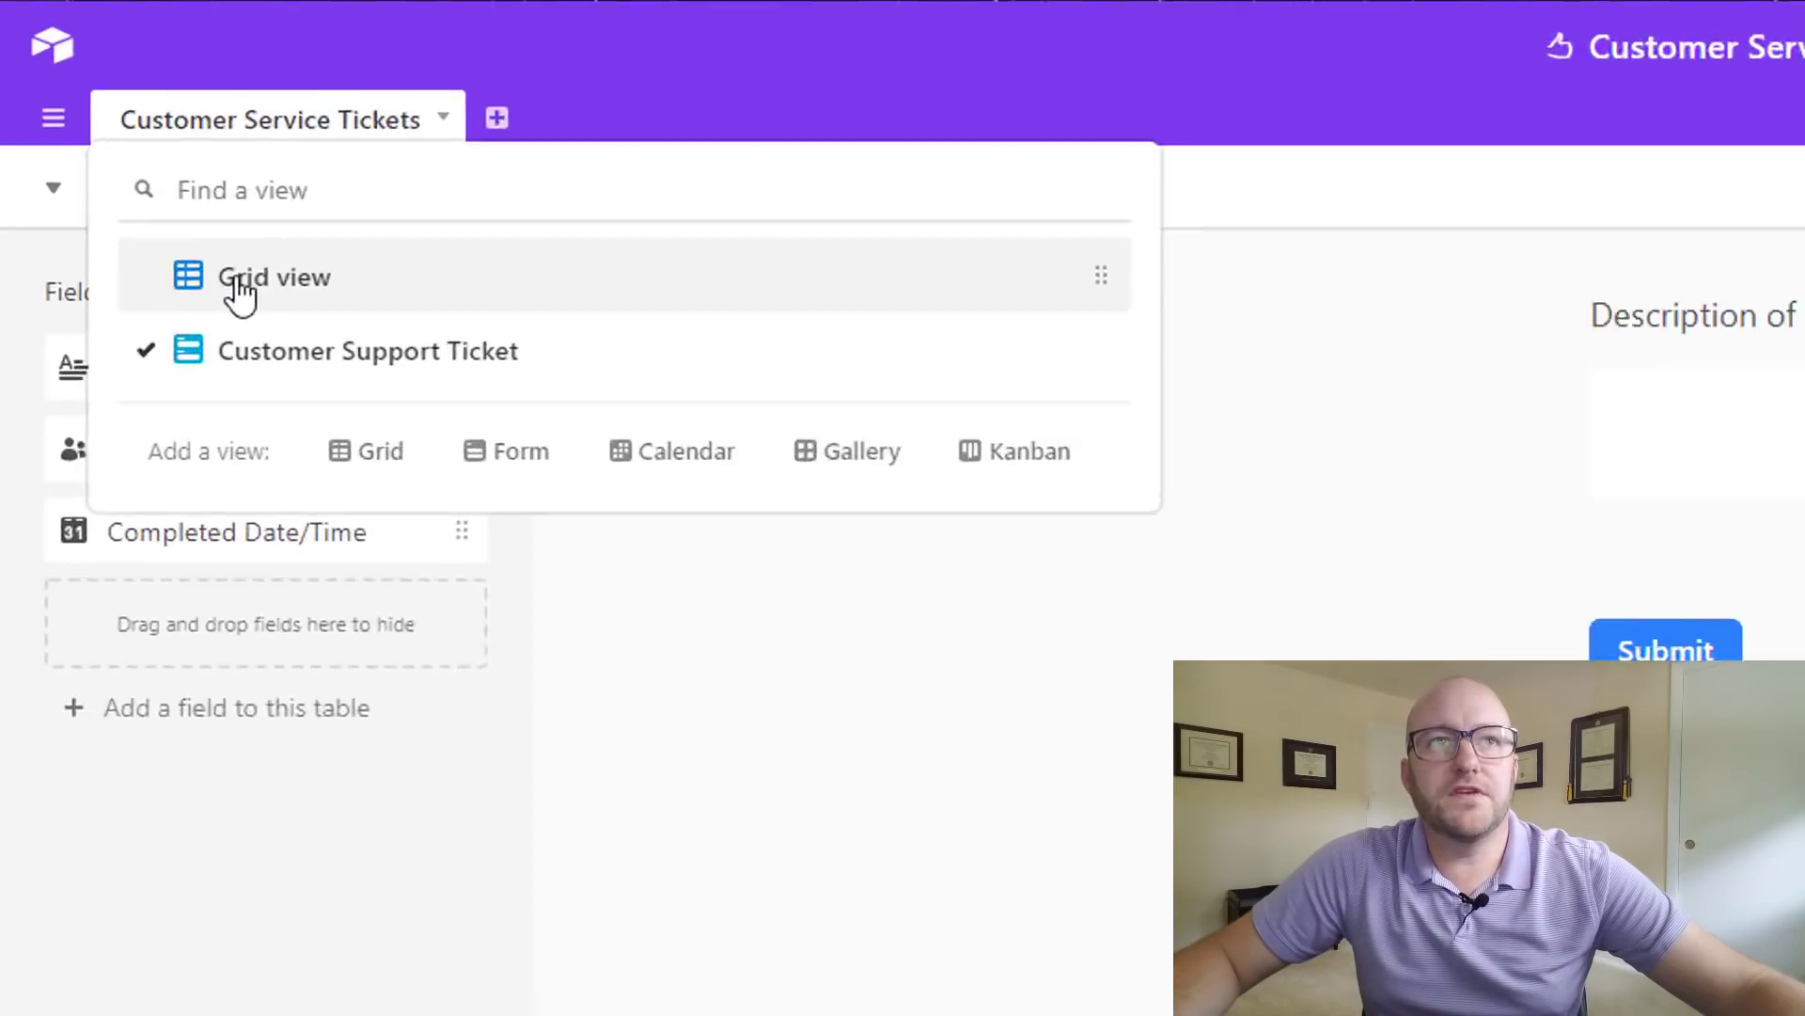
pyautogui.click(239, 278)
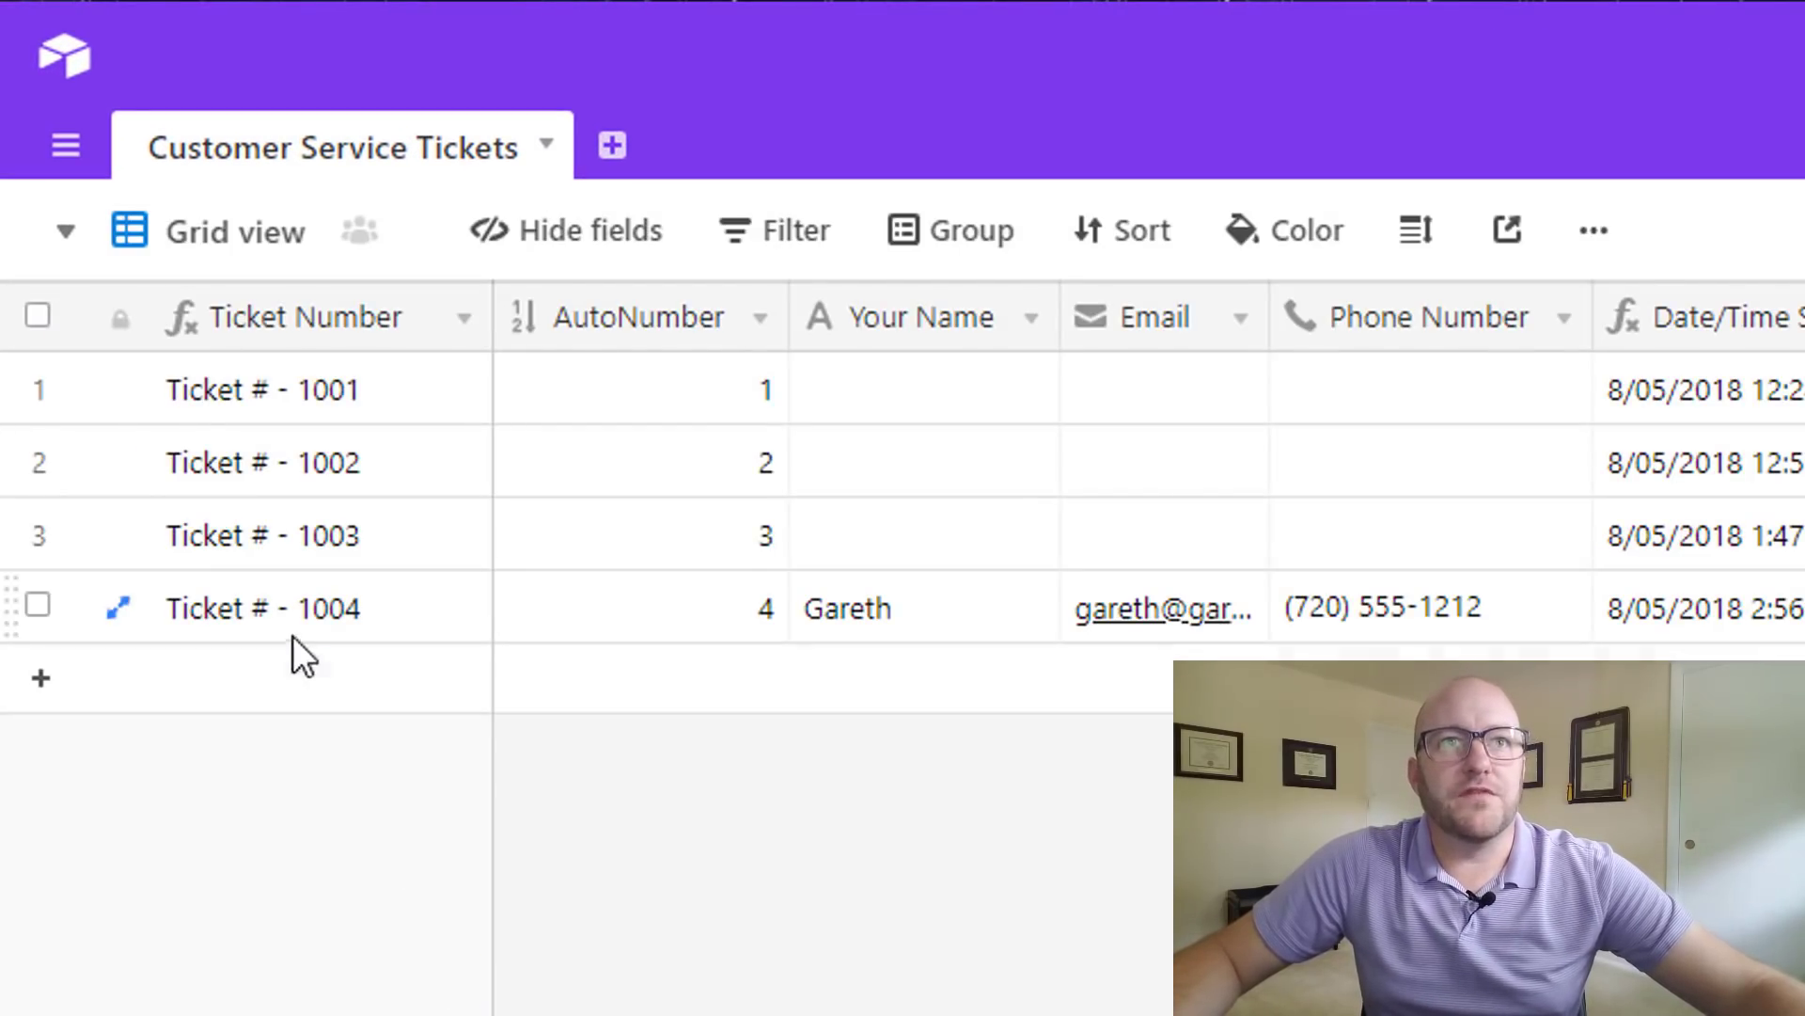